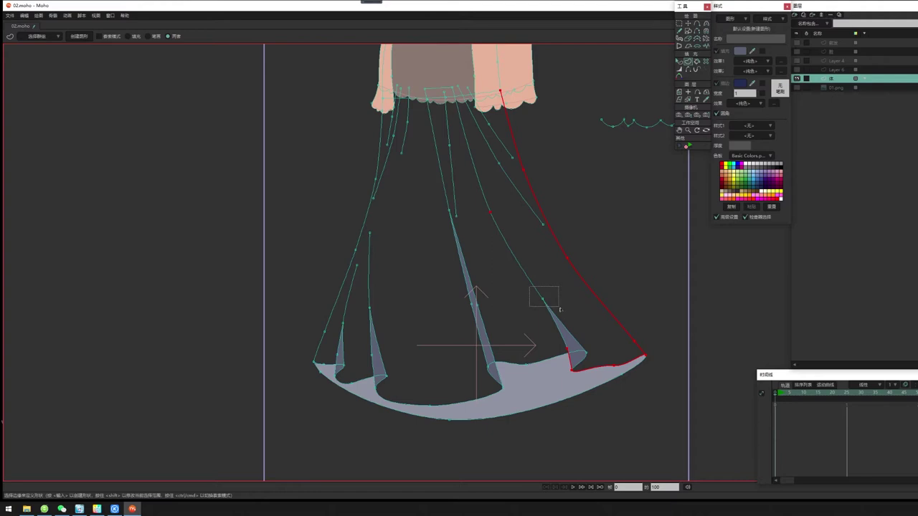
click(455, 91)
drag(456, 102, 461, 205)
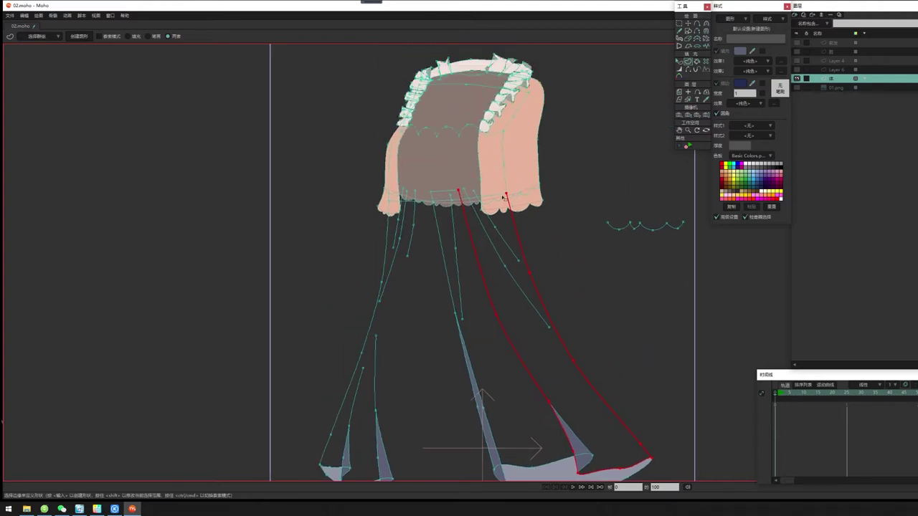
scroll(503, 198, up, 5)
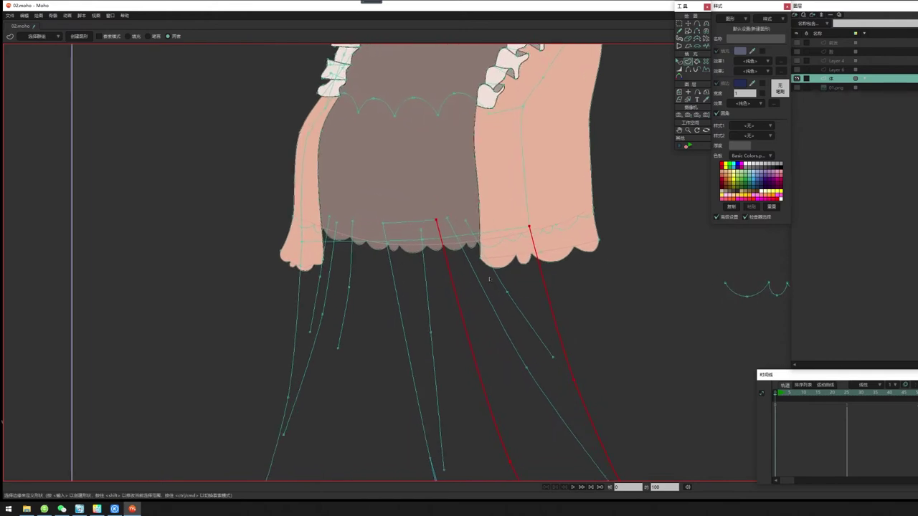
Delete the short edge joining the top of the right panel's inner line to the neighbouring fold line beneath the bodice
key(g)
click(436, 221)
drag(435, 218, 444, 200)
key(d)
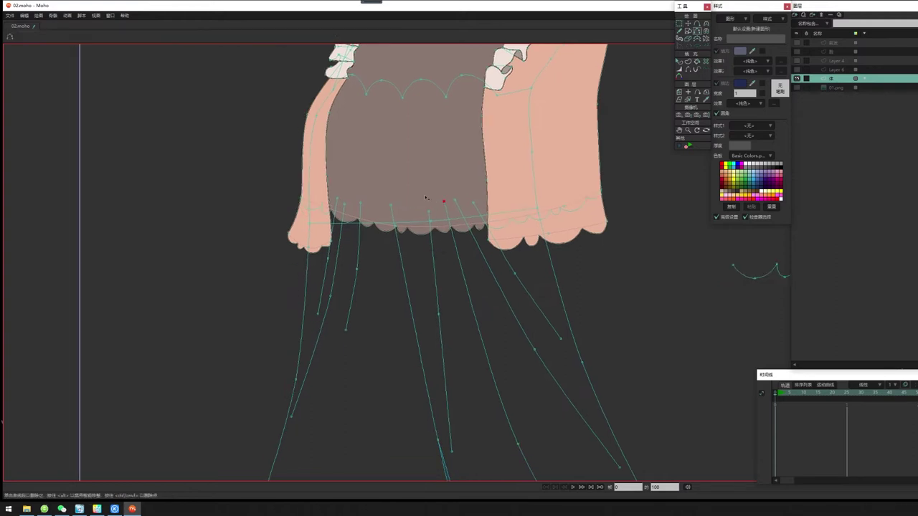
drag(550, 83, 496, 222)
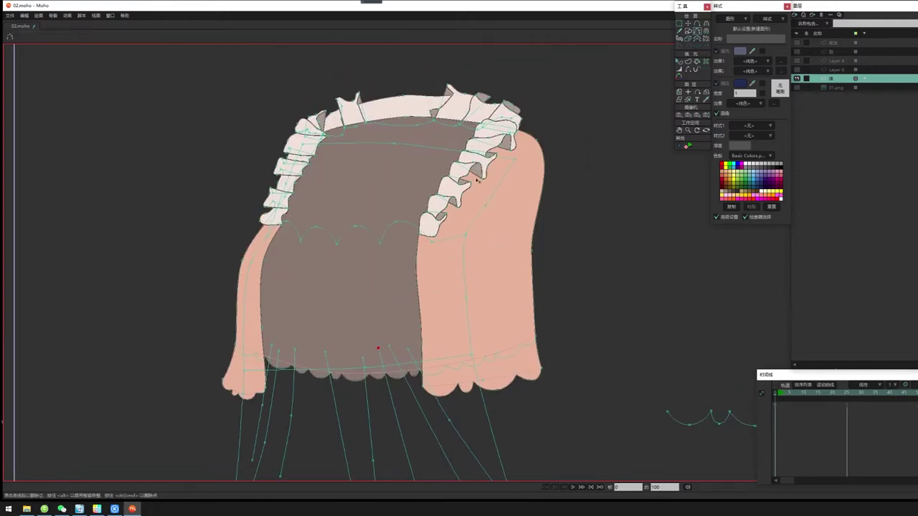
drag(436, 292, 495, 207)
key(t)
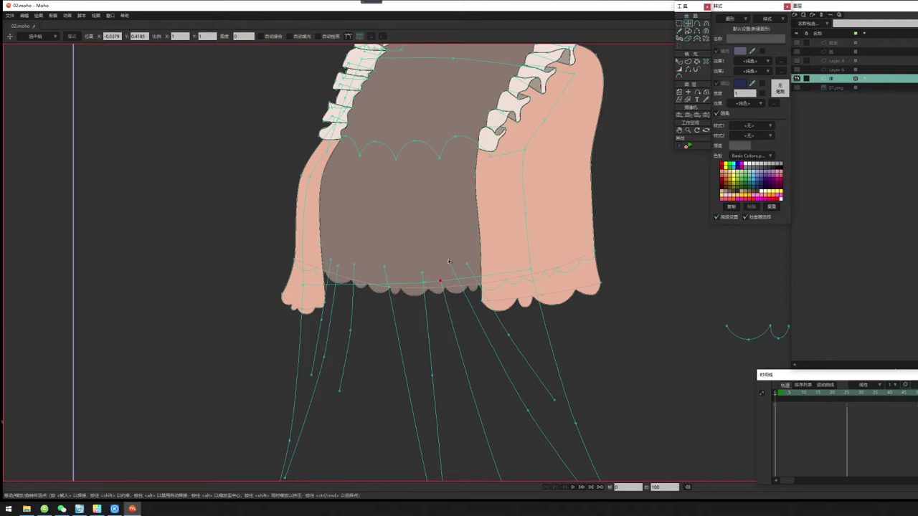
Try to move the upper end of the fold line beside the right panel's inner line lower, and undo it
drag(448, 262, 458, 279)
click(473, 278)
drag(474, 281, 471, 273)
drag(499, 376, 492, 201)
scroll(499, 247, down, 1)
drag(542, 316, 523, 305)
key(ctrl+z)
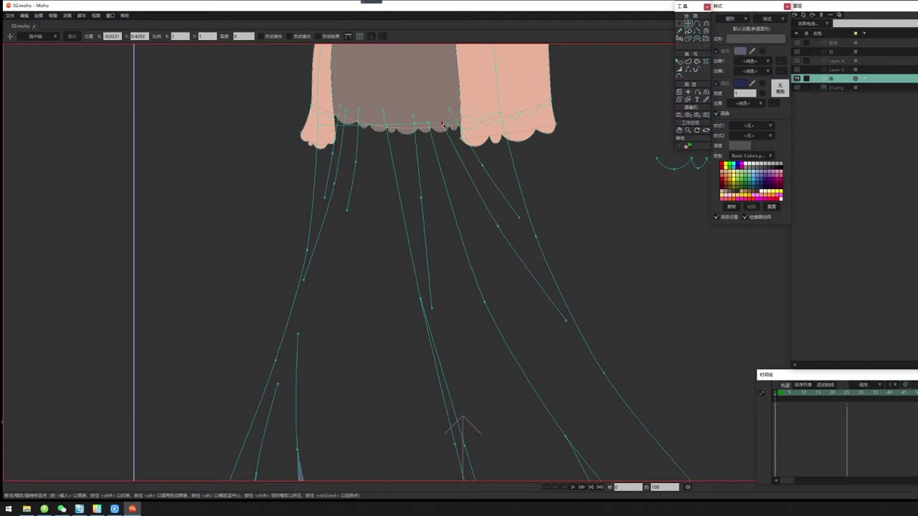
key(ctrl+z)
Rework the edge between the tops of the skirt's two middle fold lines, just under the bodice's scalloped hem
click(429, 123)
drag(584, 381, 578, 285)
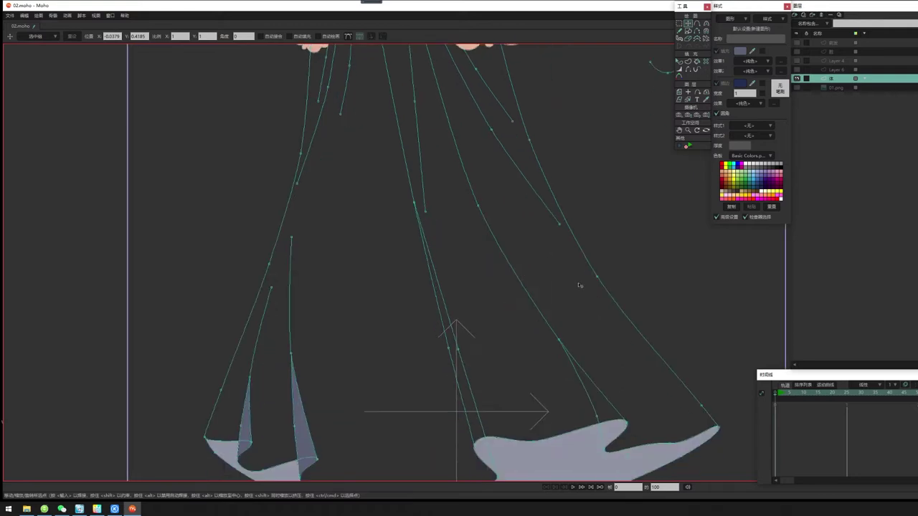
scroll(577, 285, down, 2)
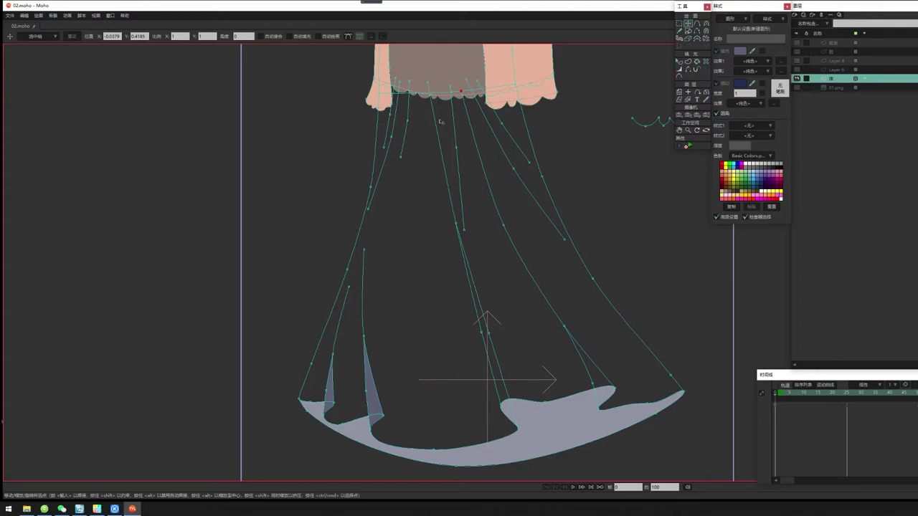
scroll(442, 126, up, 3)
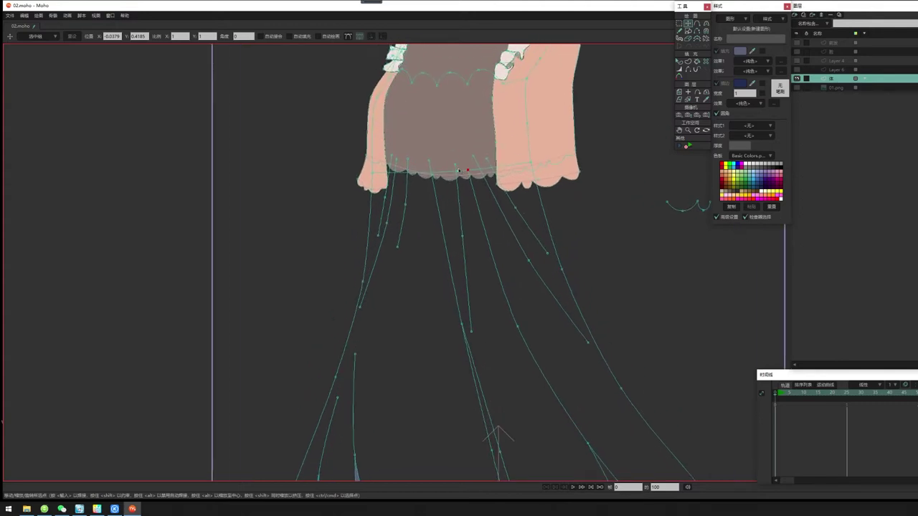
drag(454, 171, 433, 171)
click(502, 240)
drag(500, 240, 520, 211)
scroll(521, 211, down, 3)
drag(363, 254, 348, 220)
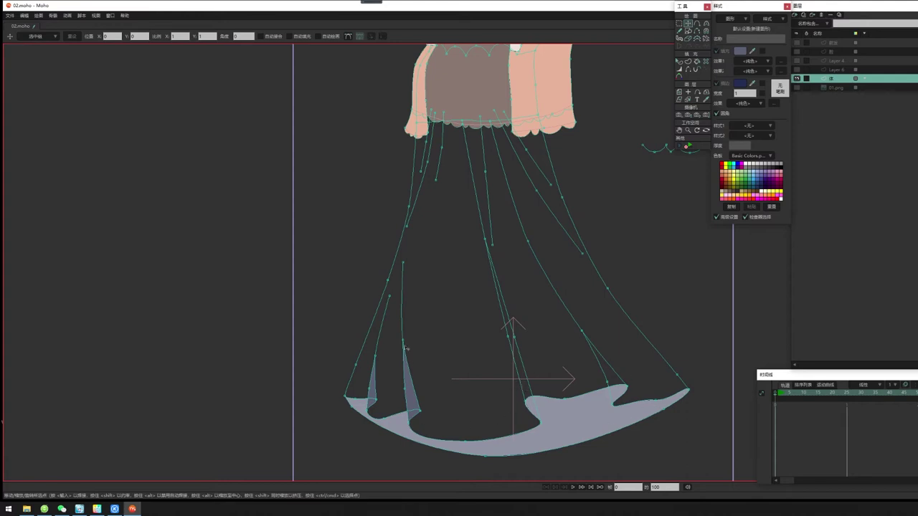
Extend the skirt's inner left fold line up to the hem beside the left sleeve and add a point midway along it
drag(412, 229, 405, 285)
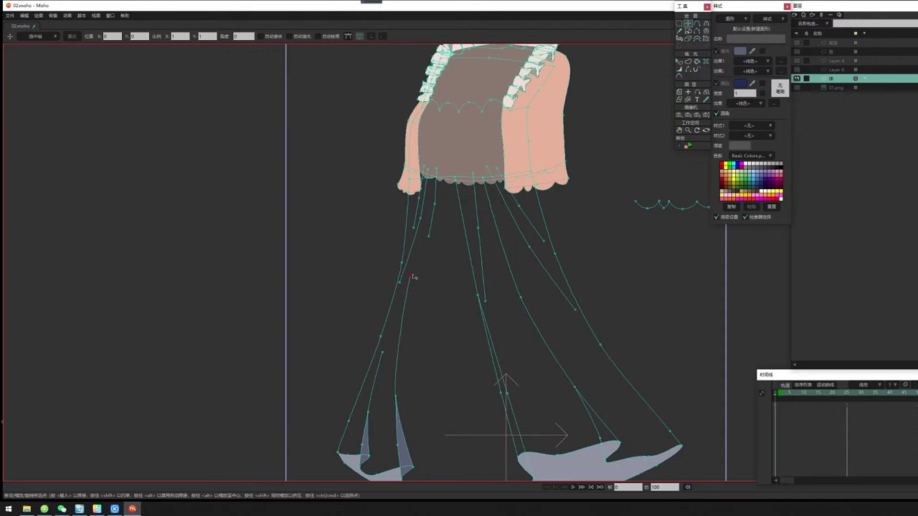
drag(424, 195, 419, 184)
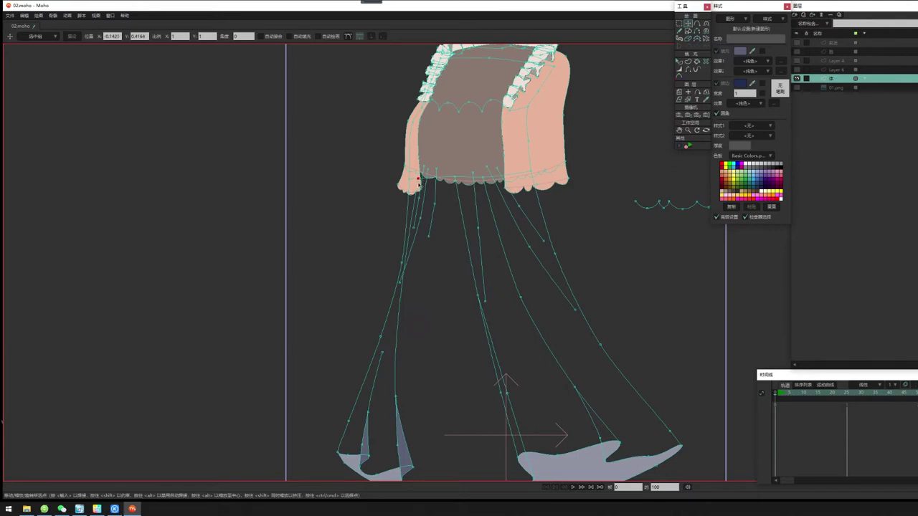
key(a)
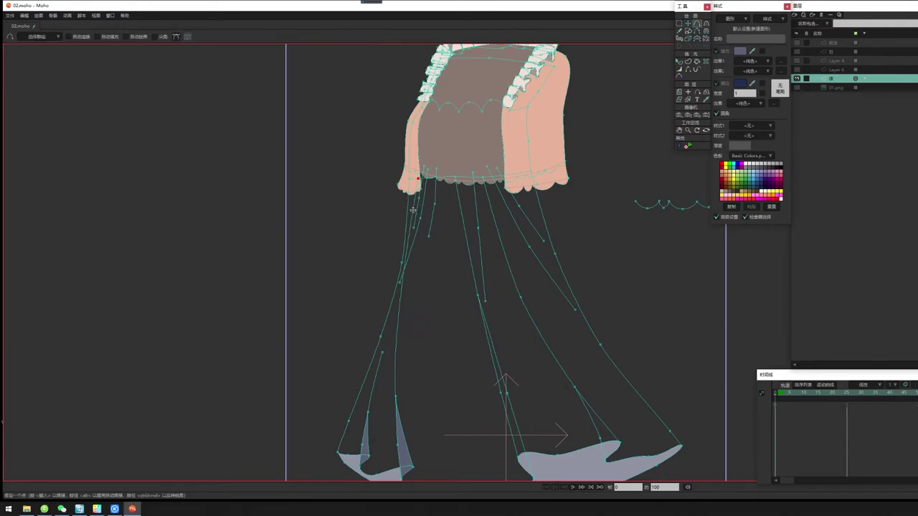
click(403, 295)
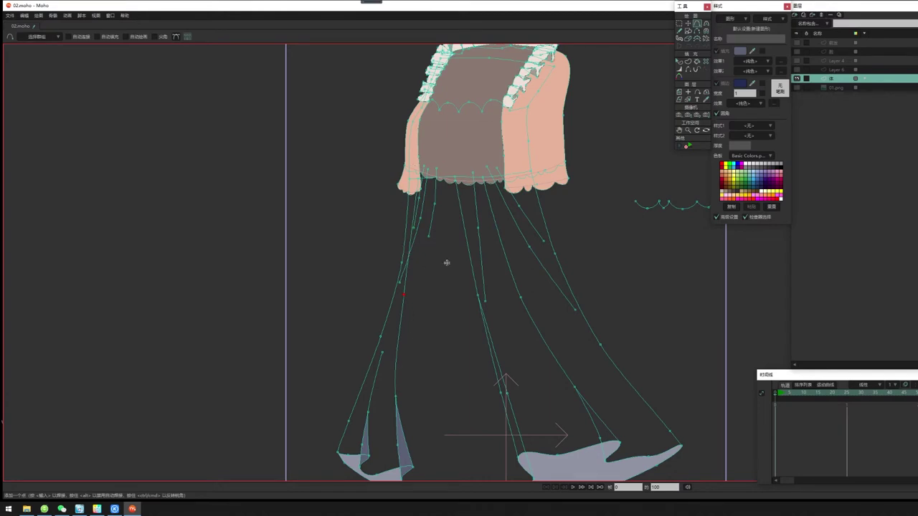
Extend the skirt's outer left fold line upward to meet the curves below the left sleeve
scroll(474, 317, up, 1)
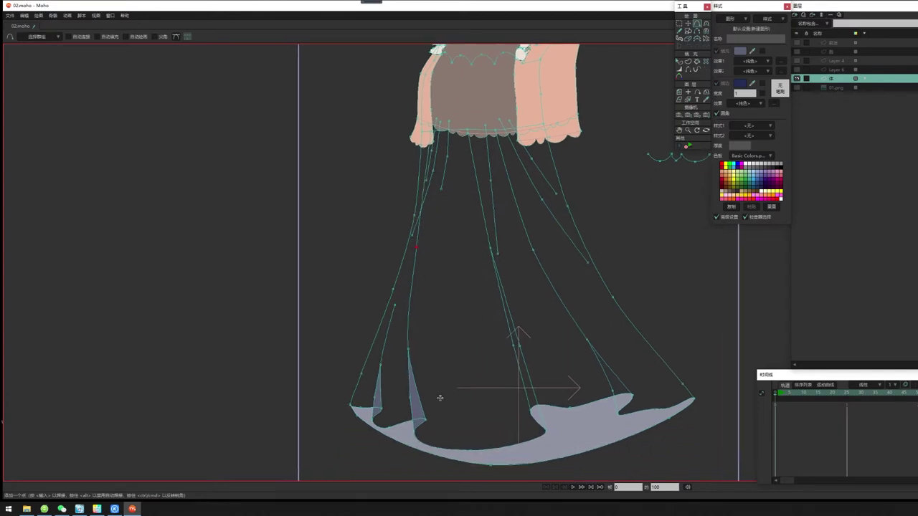
scroll(440, 396, up, 1)
drag(440, 323, 476, 369)
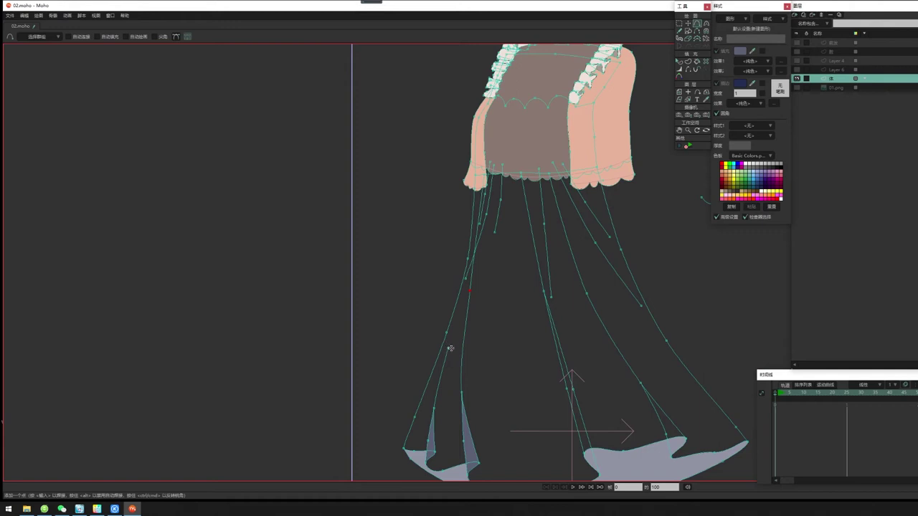
click(449, 349)
click(467, 258)
Start selecting the boundary of the skirt's right panel for a new shape, beginning with its bottom hem edges
click(687, 61)
drag(554, 252, 515, 223)
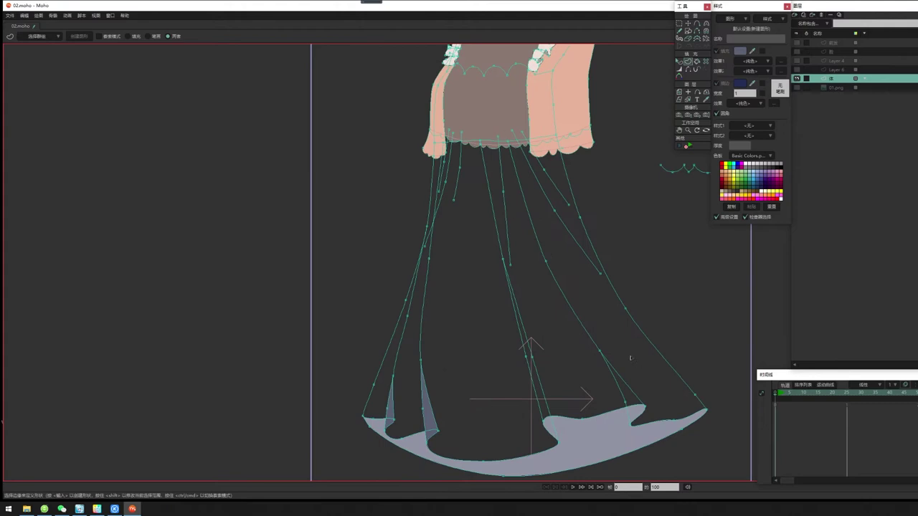
drag(631, 357, 597, 312)
click(632, 373)
shift+click(658, 369)
shift+click(666, 357)
click(566, 305)
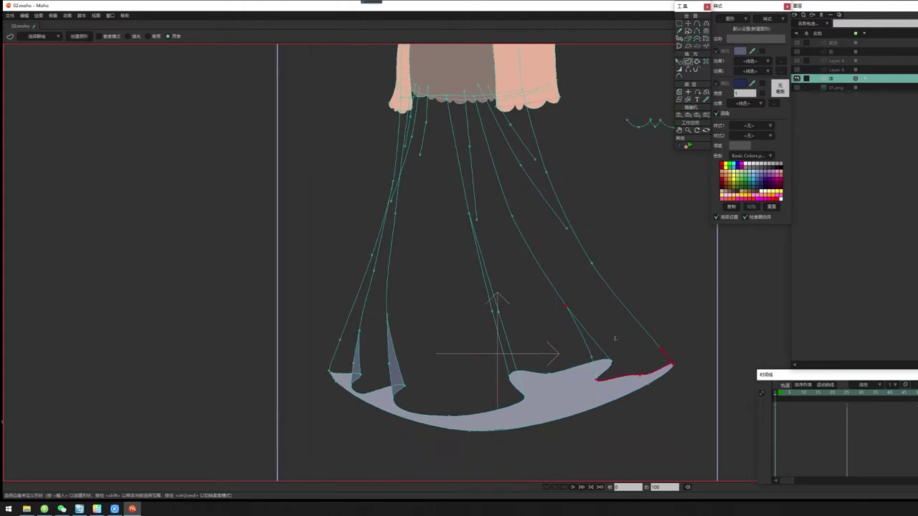
Add the right panel's lower fold edge and its full outer side line up to the waist to the selection
drag(598, 326, 587, 378)
click(578, 406)
click(574, 313)
click(534, 225)
click(511, 142)
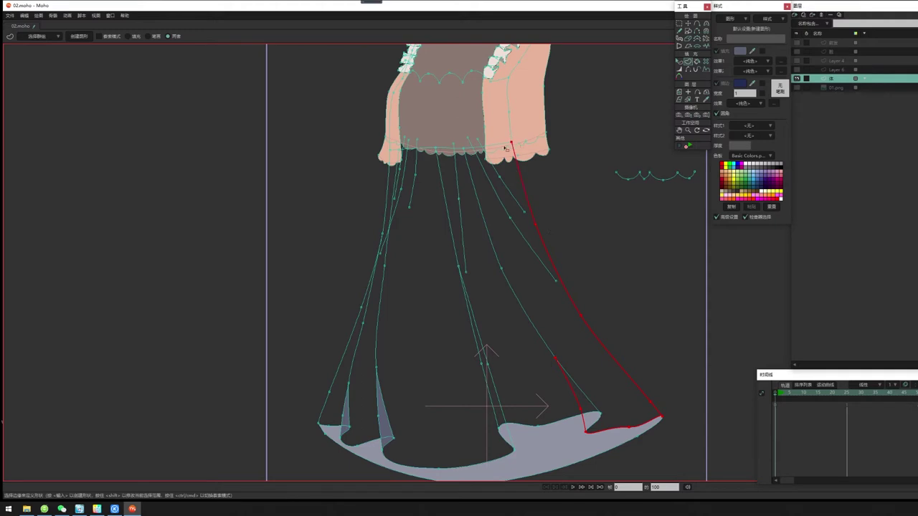
Close the right panel's boundary with its waist edge and inner side line, and create a filled shape from it
click(461, 147)
click(499, 264)
scroll(642, 389, down, 6)
scroll(632, 365, up, 6)
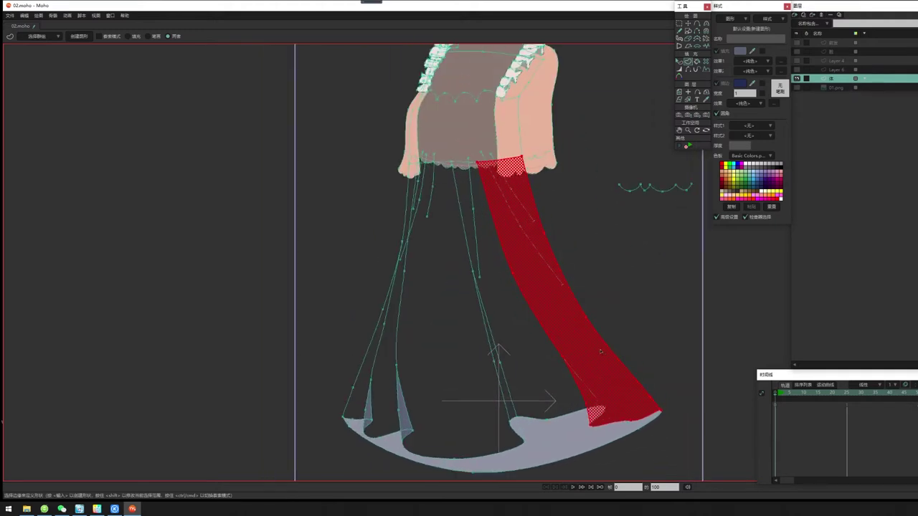
key(space)
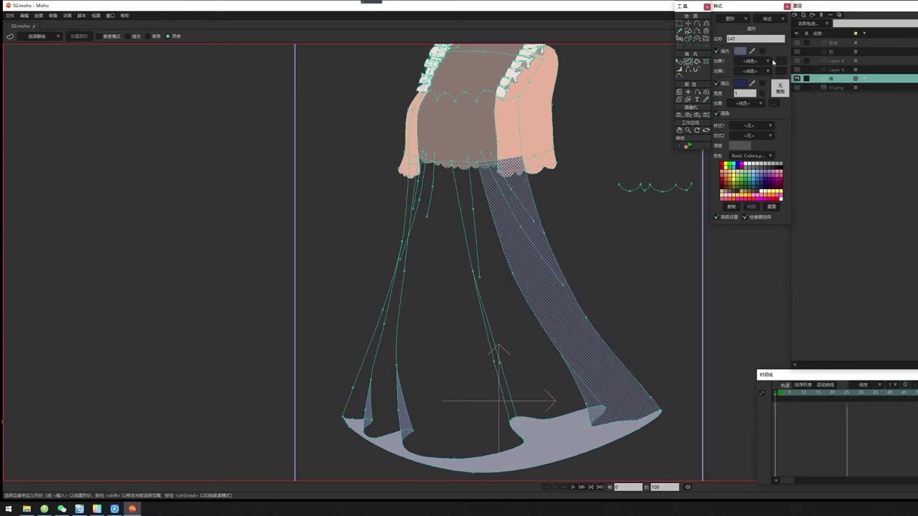
Select the new right panel shape and set its fill colour to a pale lavender
click(679, 62)
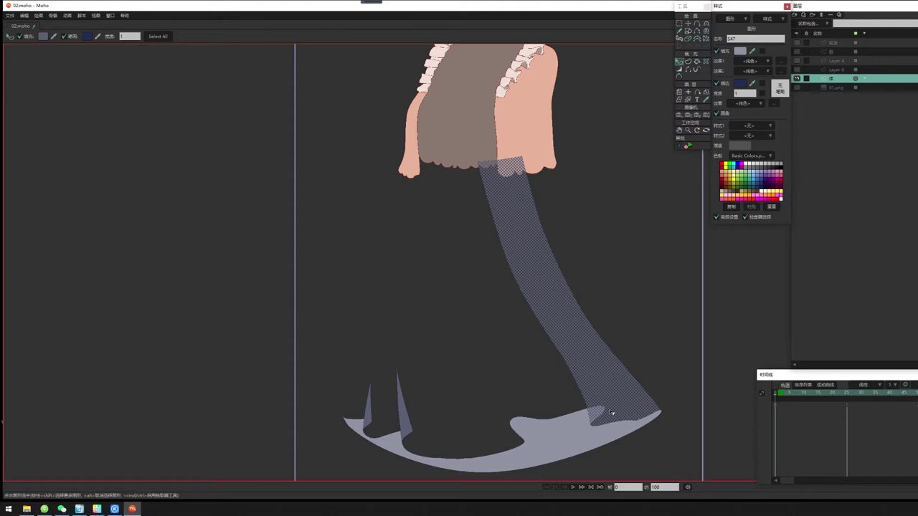
click(580, 309)
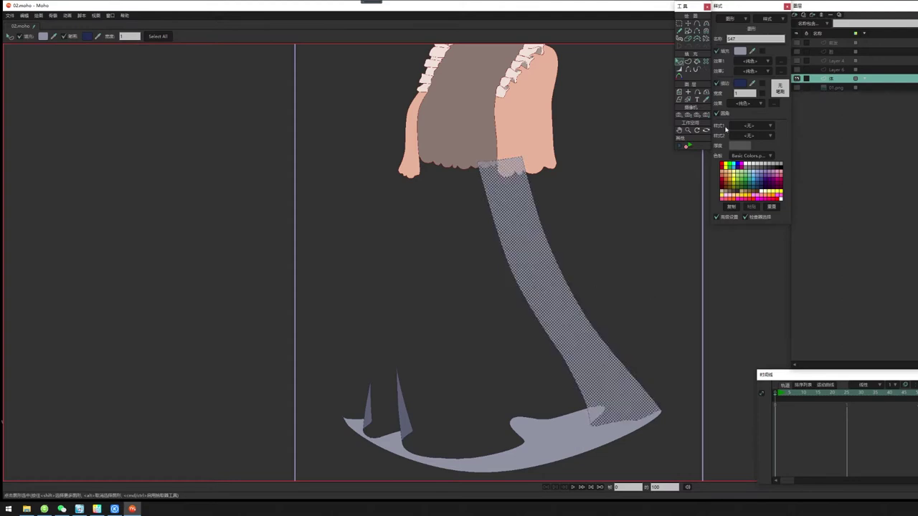
click(739, 51)
click(753, 81)
click(754, 77)
click(864, 166)
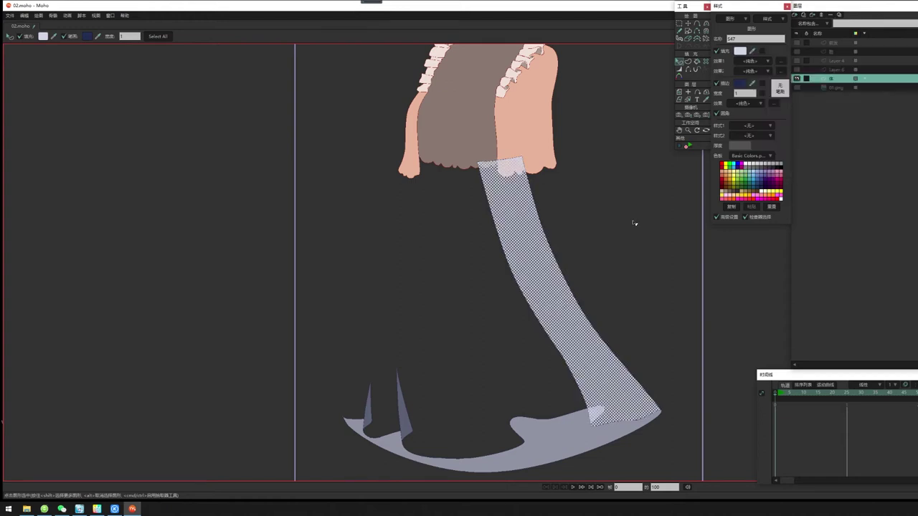
click(626, 229)
scroll(615, 287, down, 3)
click(615, 337)
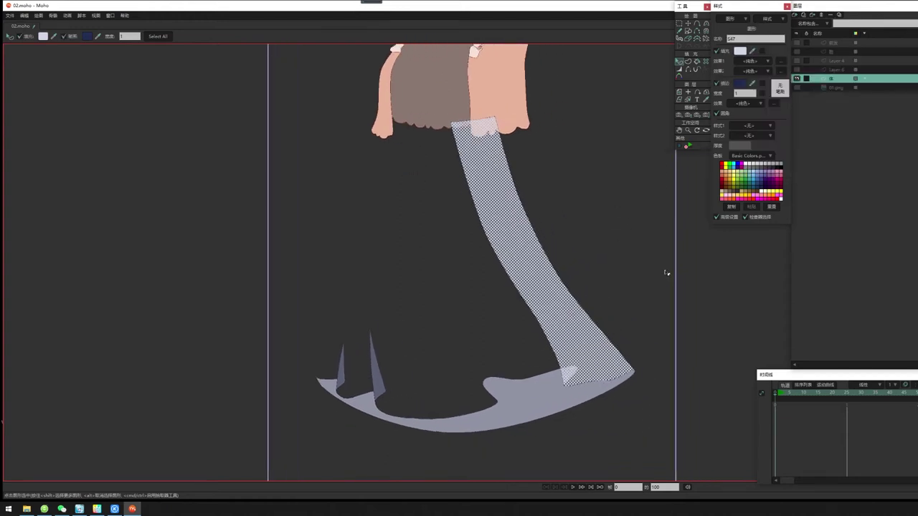
drag(549, 386, 514, 353)
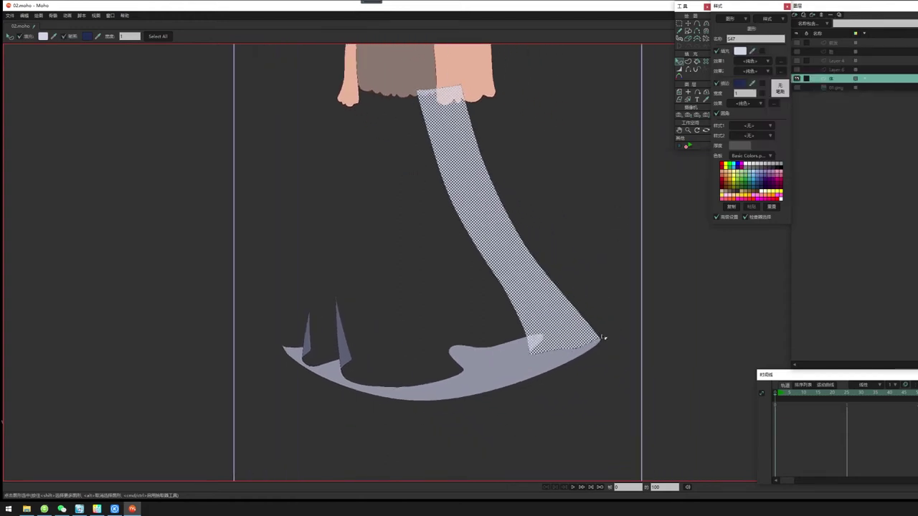
click(601, 268)
click(512, 352)
click(577, 234)
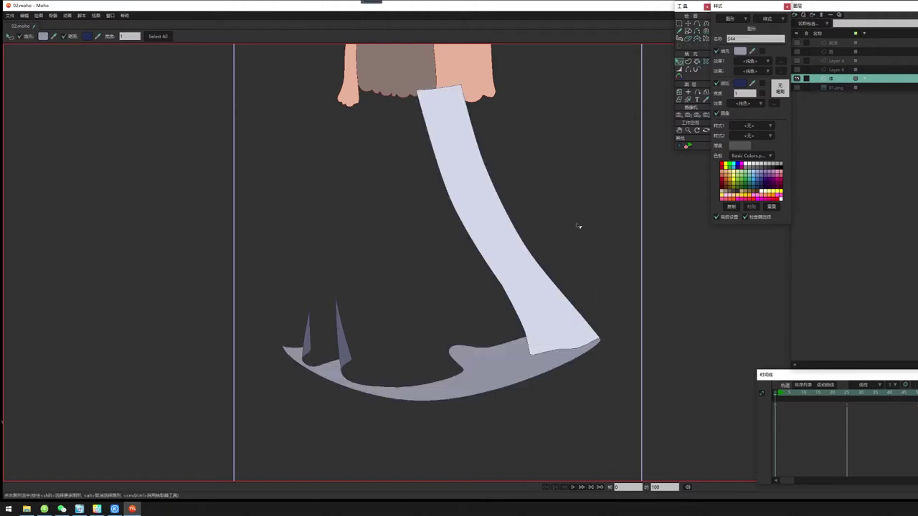
Pick the right panel shape so its pale lavender fill becomes the default style for new shapes
click(688, 62)
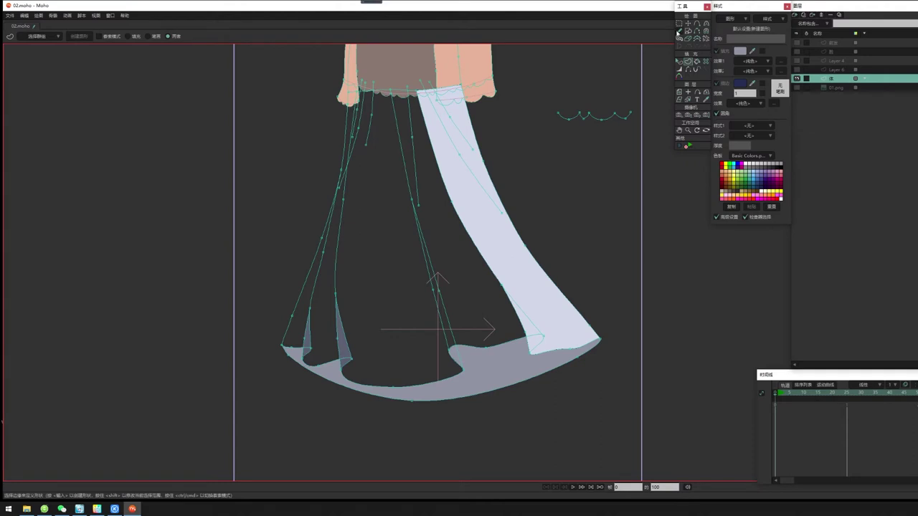
click(680, 62)
scroll(514, 239, up, 3)
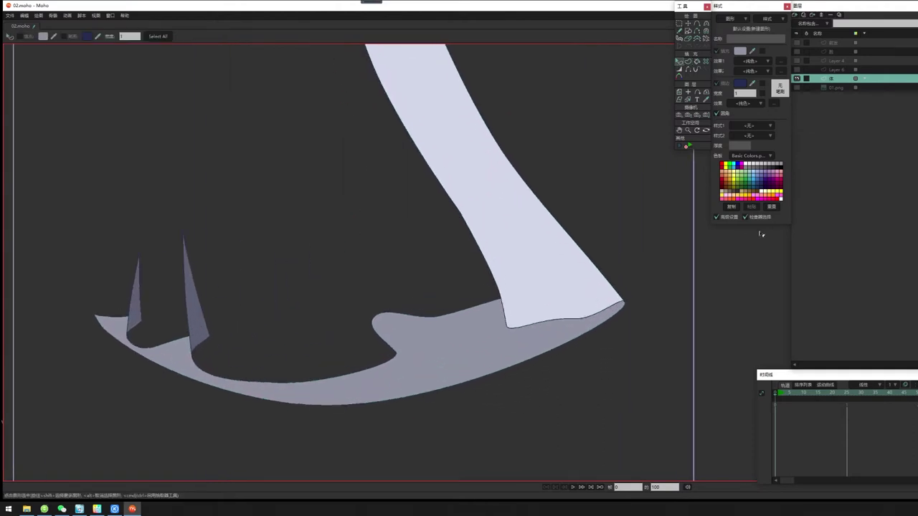
click(508, 308)
click(560, 301)
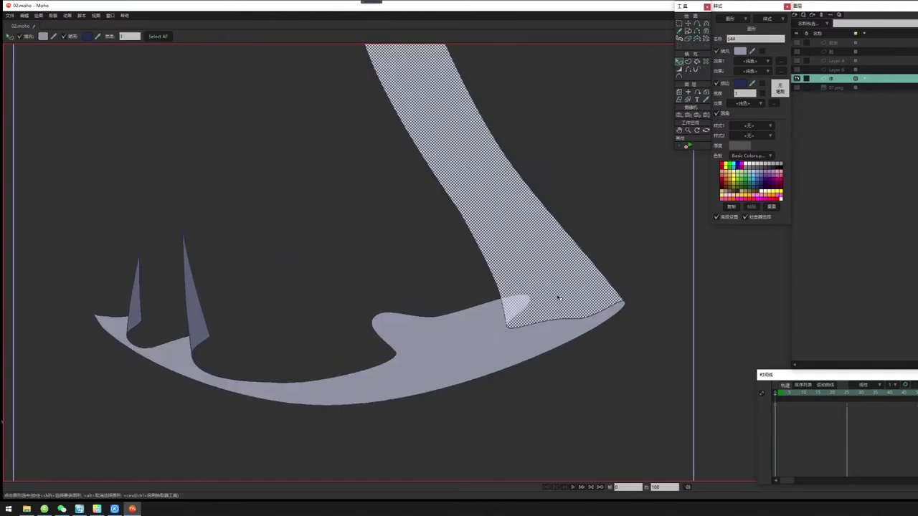
click(611, 219)
drag(611, 219, 614, 244)
Select the middle skirt panel's lower right fold edge and its waist edge for a new shape
click(687, 62)
scroll(556, 312, down, 3)
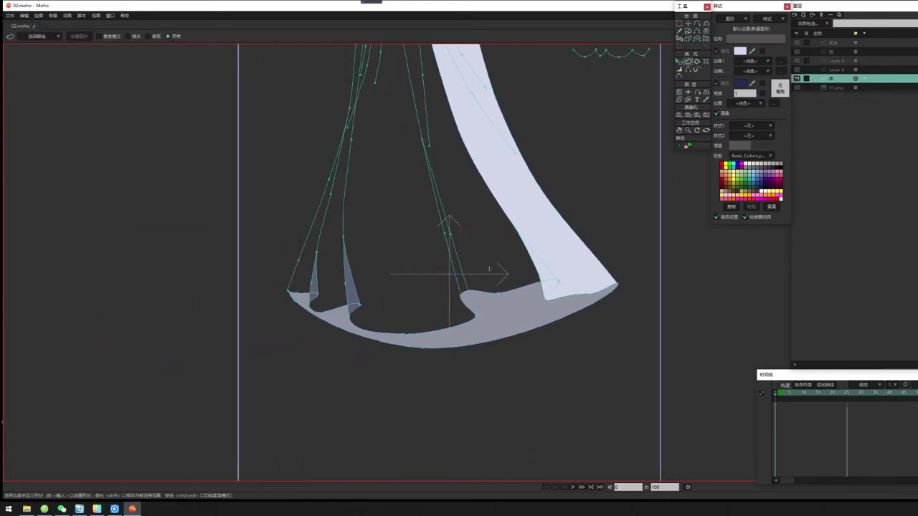
drag(558, 314, 547, 325)
drag(527, 253, 546, 326)
click(523, 336)
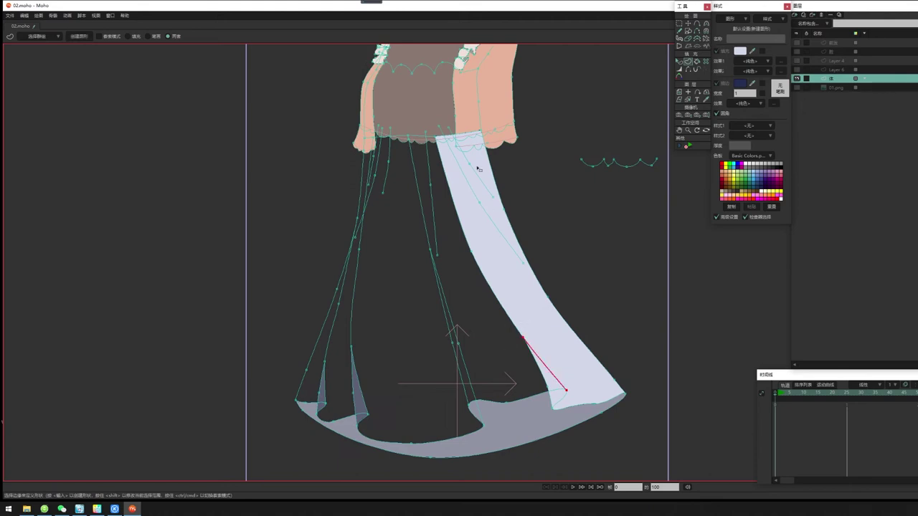
click(407, 135)
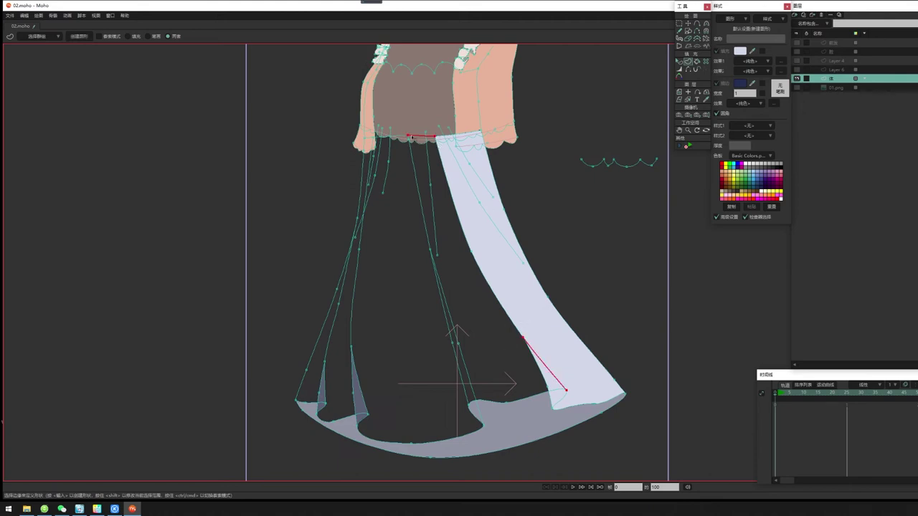
Close the middle skirt panel's boundary with its left side line and hem, and create a filled shape from it
click(430, 251)
click(495, 399)
click(453, 336)
click(466, 234)
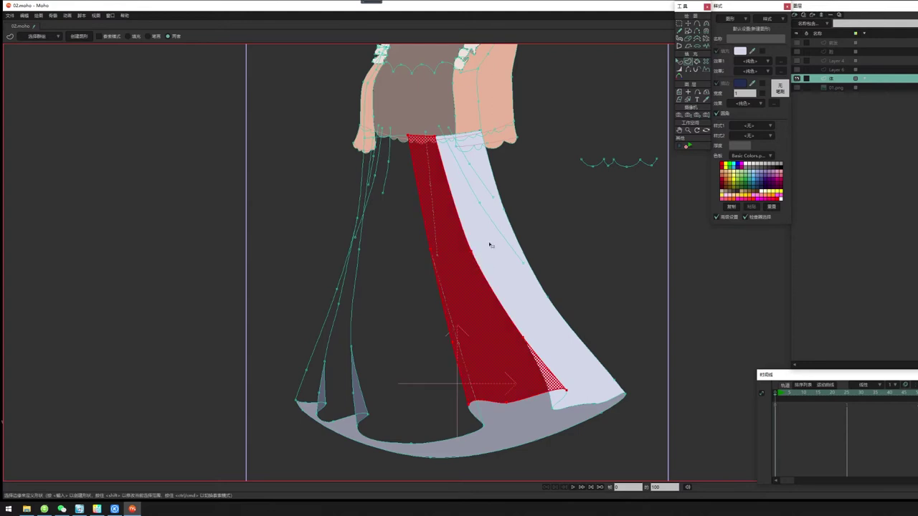
scroll(589, 328, down, 3)
scroll(589, 328, up, 2)
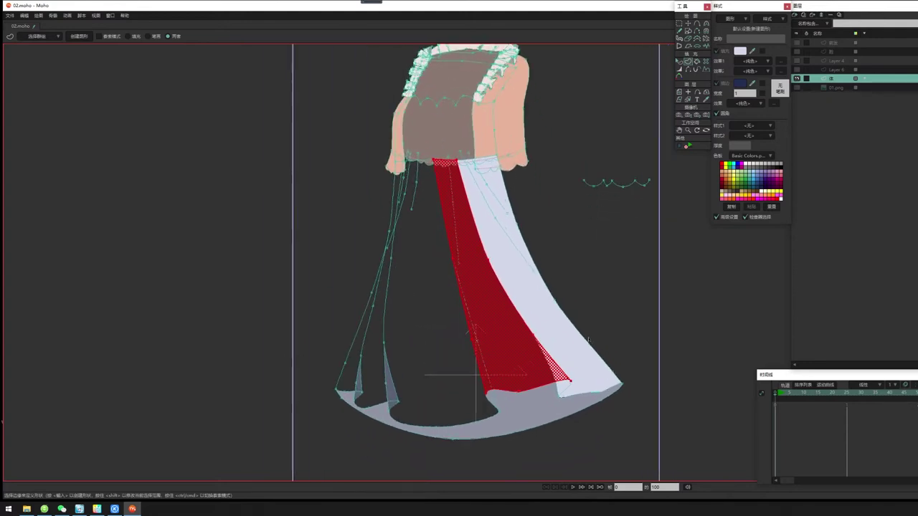
key(Return)
drag(595, 371, 562, 339)
key(Return)
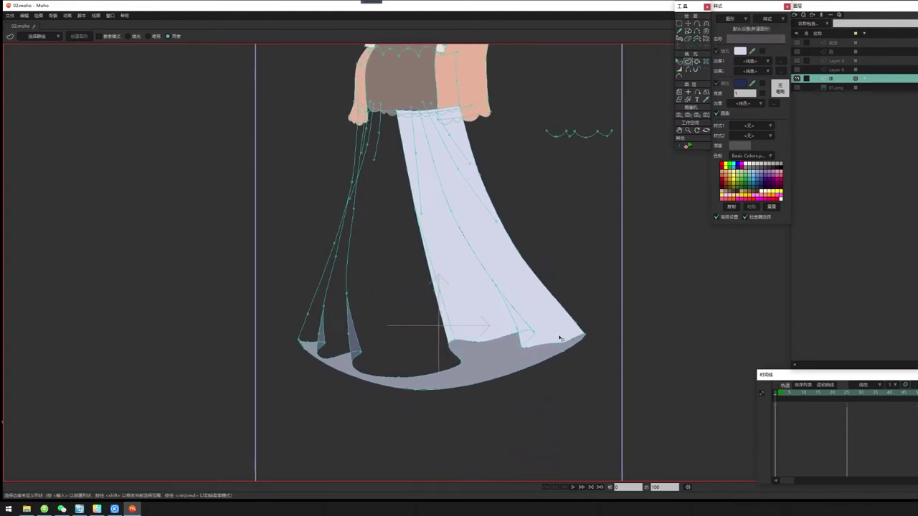
Pick the greyish hem lining shape so its fill becomes the default style for new shapes
scroll(563, 339, up, 2)
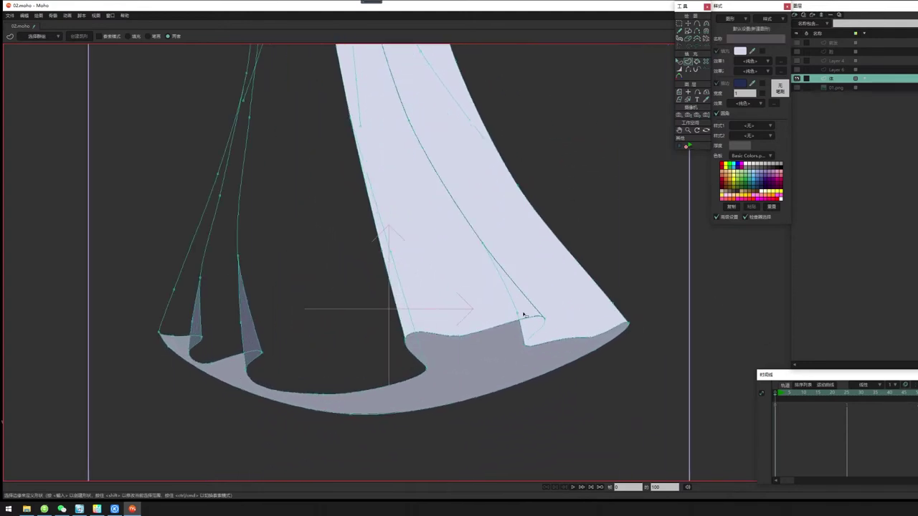
click(679, 63)
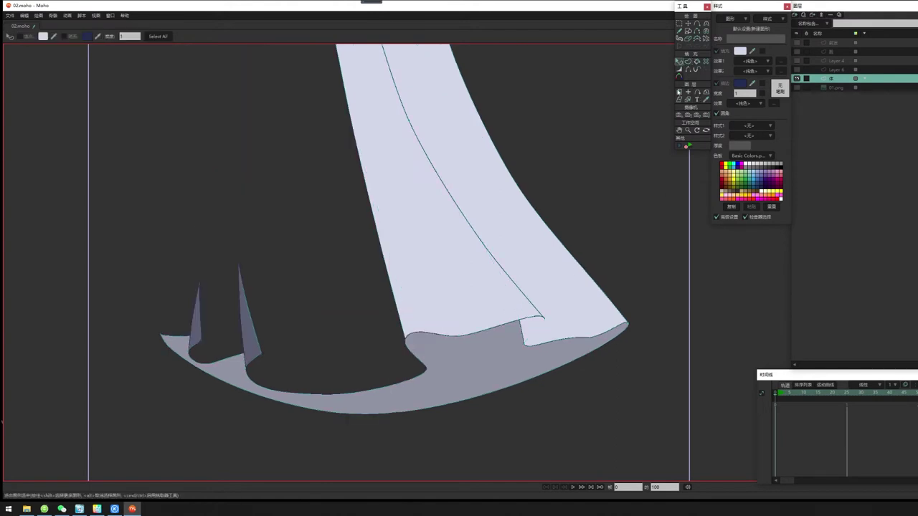
click(534, 323)
scroll(511, 346, up, 1)
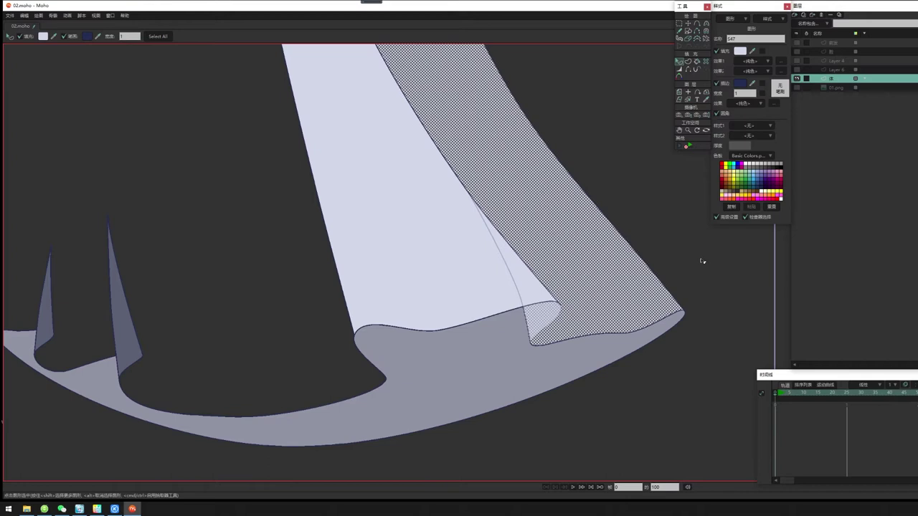
click(704, 260)
click(570, 365)
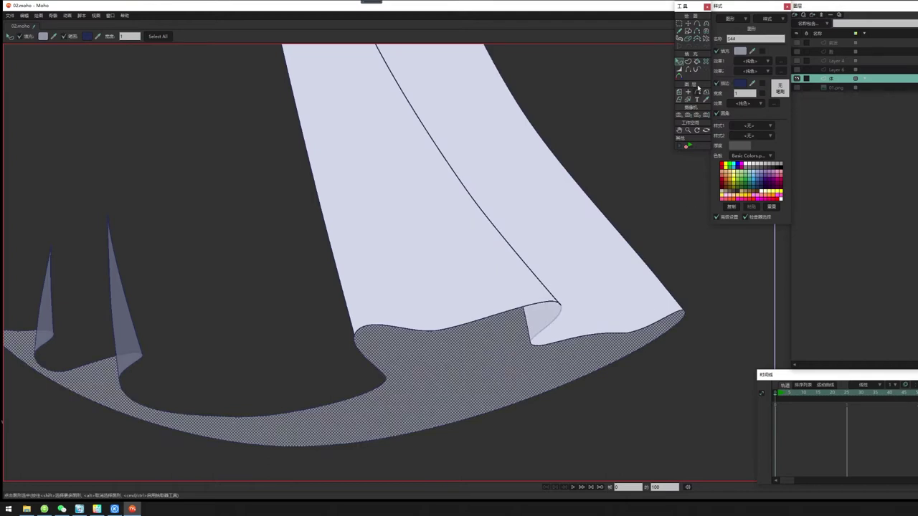
Create a filled shape from the edges of the narrow fold at the middle panel's lower right corner
click(688, 62)
mouse_move(508, 283)
mouse_down()
mouse_move(568, 334)
mouse_move(576, 360)
mouse_up()
scroll(613, 308, down, 2)
drag(495, 203, 527, 241)
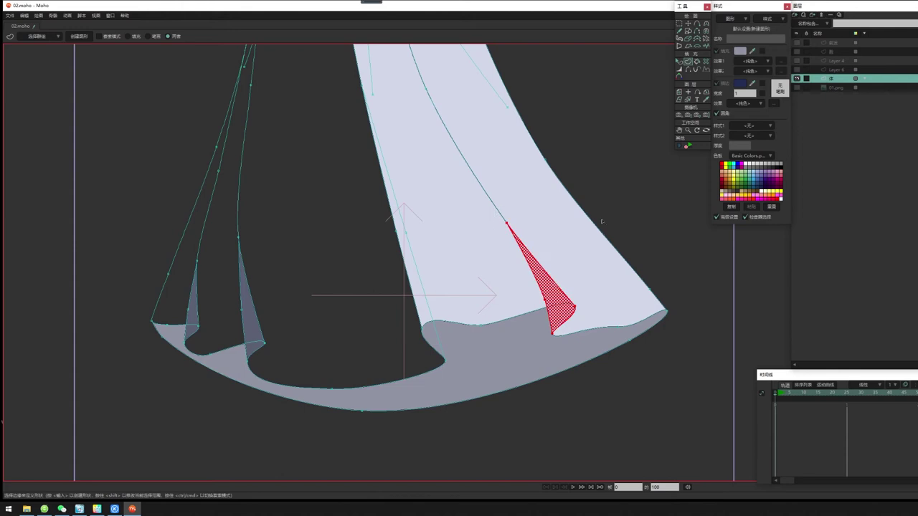
key(space)
Copy the dark slate fill from the left fold to the new fold shape and lower it behind the middle panel
key(q)
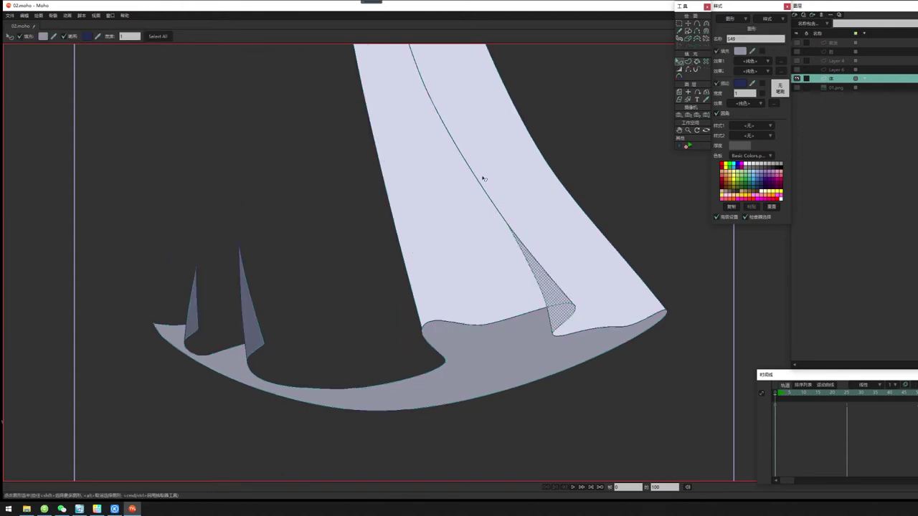
ctrl+click(256, 340)
click(316, 308)
click(563, 316)
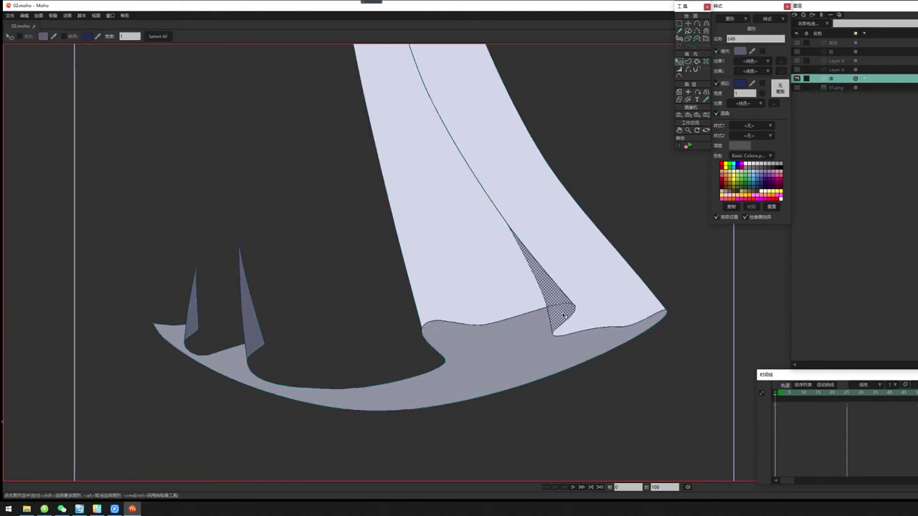
key(Down)
click(667, 223)
drag(548, 292, 552, 298)
scroll(554, 298, down, 3)
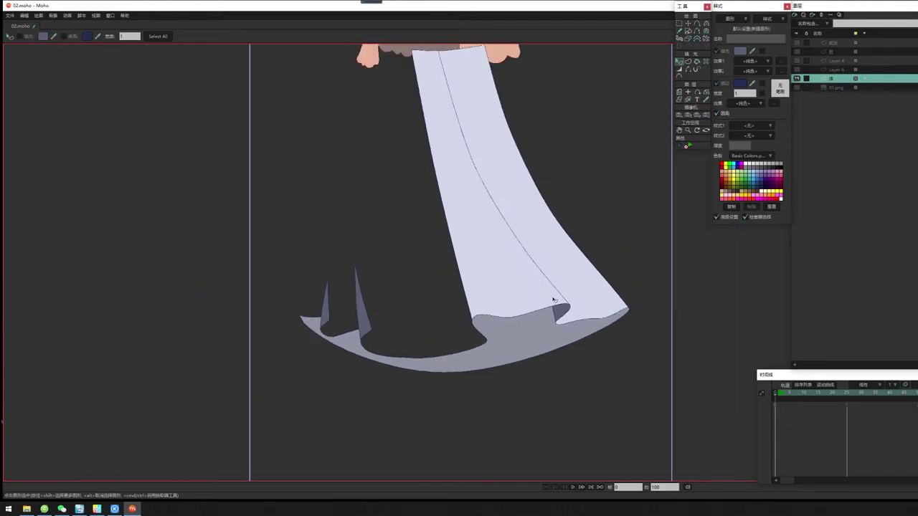
scroll(548, 301, down, 1)
scroll(544, 302, down, 2)
drag(612, 297, 588, 319)
scroll(494, 300, up, 1)
drag(500, 283, 517, 297)
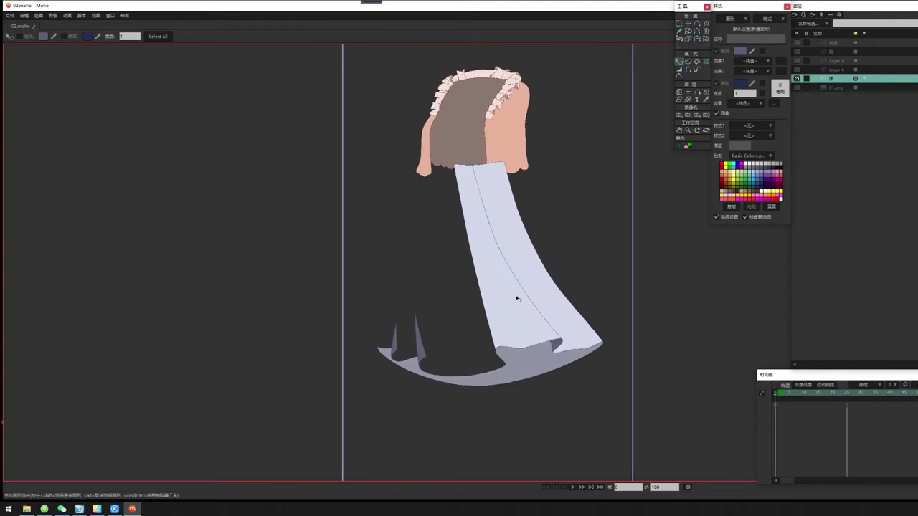
scroll(518, 298, up, 2)
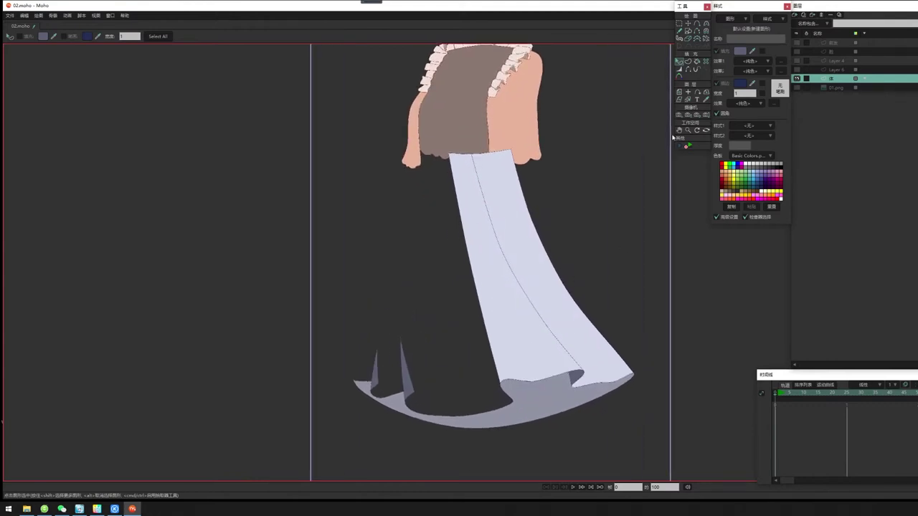
Create a filled shape for the wide front panel from its right side line, waist edge, left side line and curved hem
click(687, 62)
drag(495, 355, 533, 310)
scroll(533, 310, up, 2)
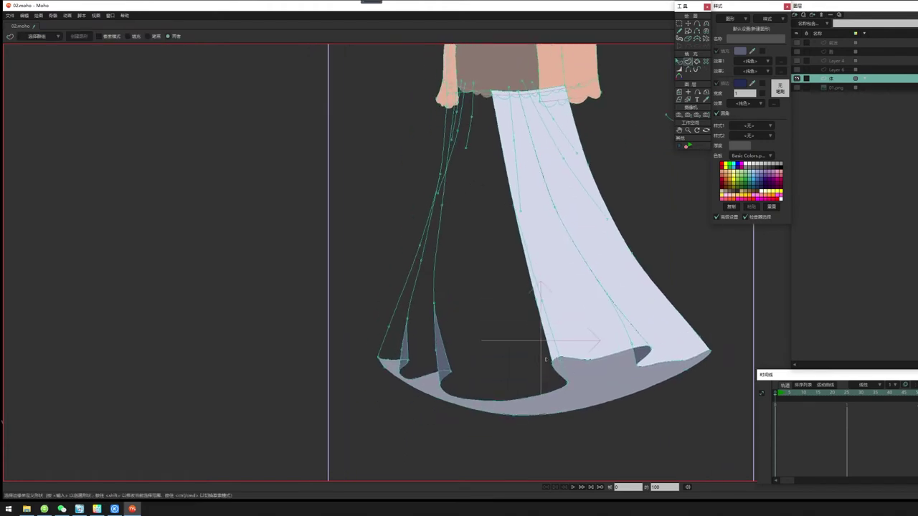
click(546, 311)
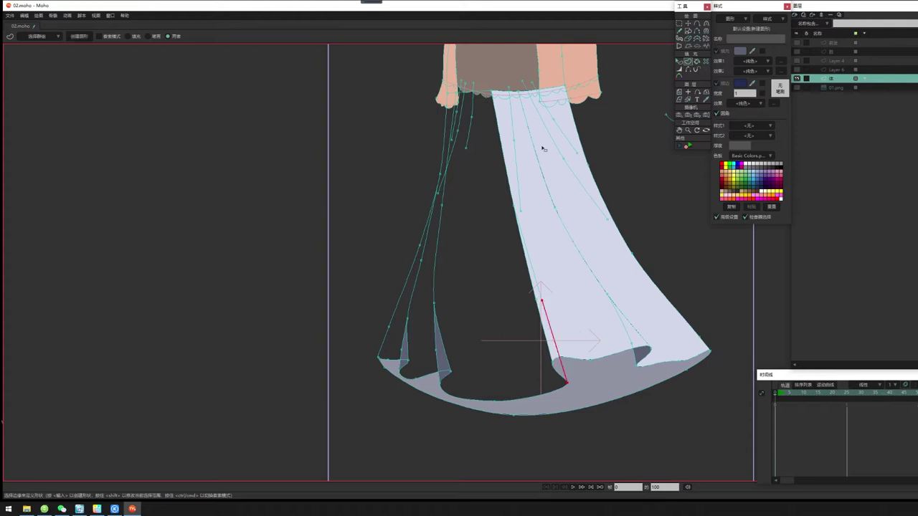
click(513, 208)
click(491, 91)
click(455, 91)
click(442, 203)
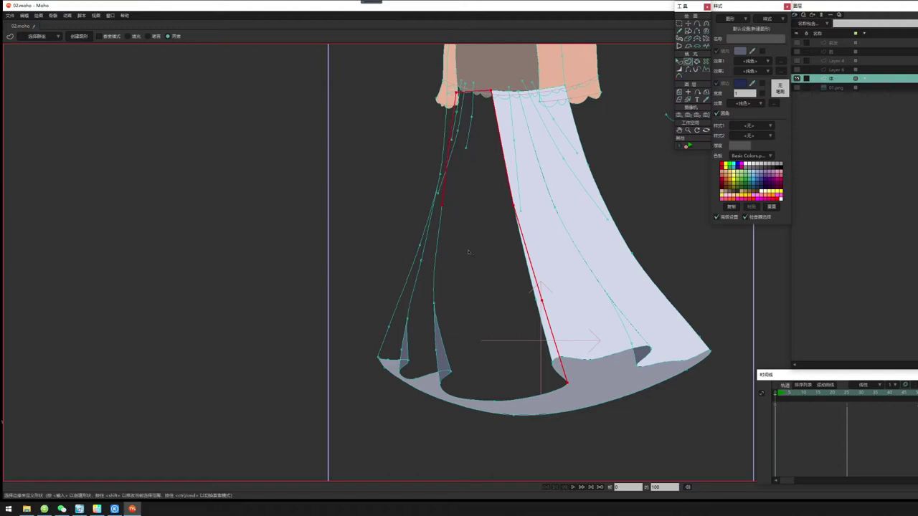
click(433, 303)
click(440, 381)
click(524, 311)
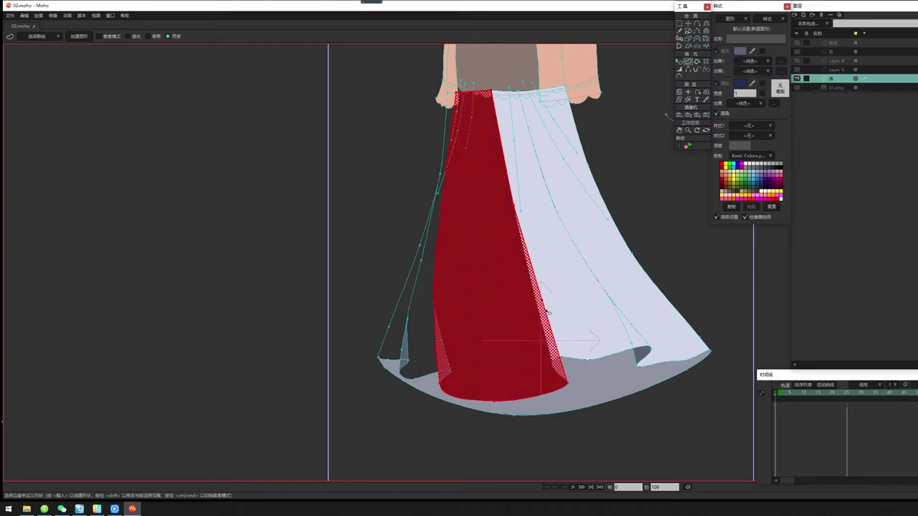
key(space)
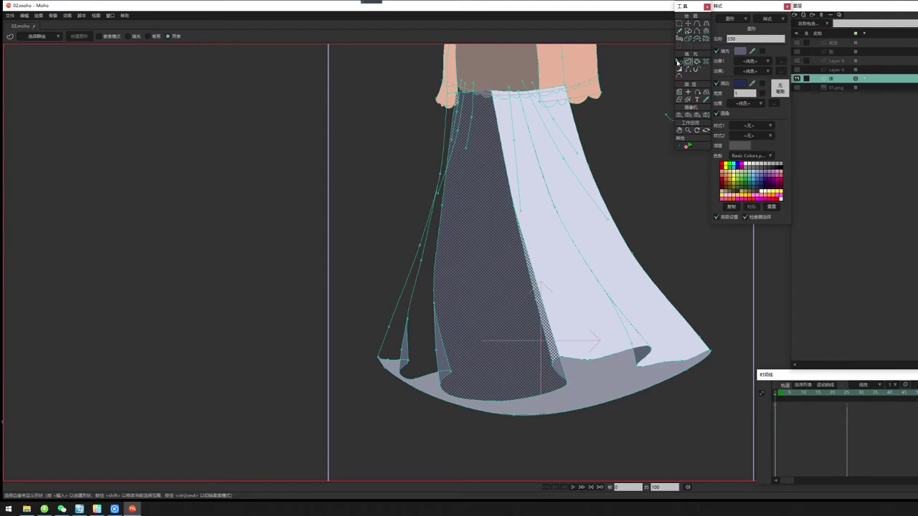
Give the front panel the right panel's pale lavender fill and lower it behind the middle panel and the dark left fold
click(678, 61)
click(630, 281)
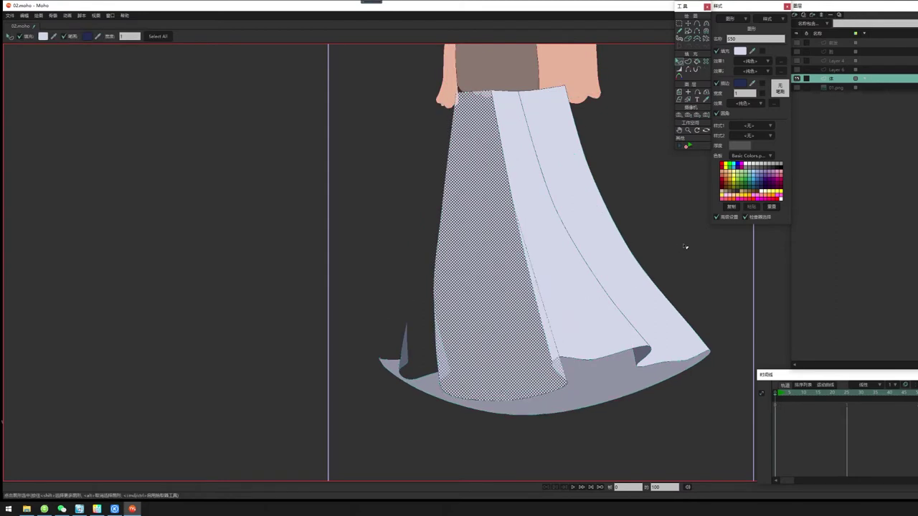
key(Down)
key(Down)
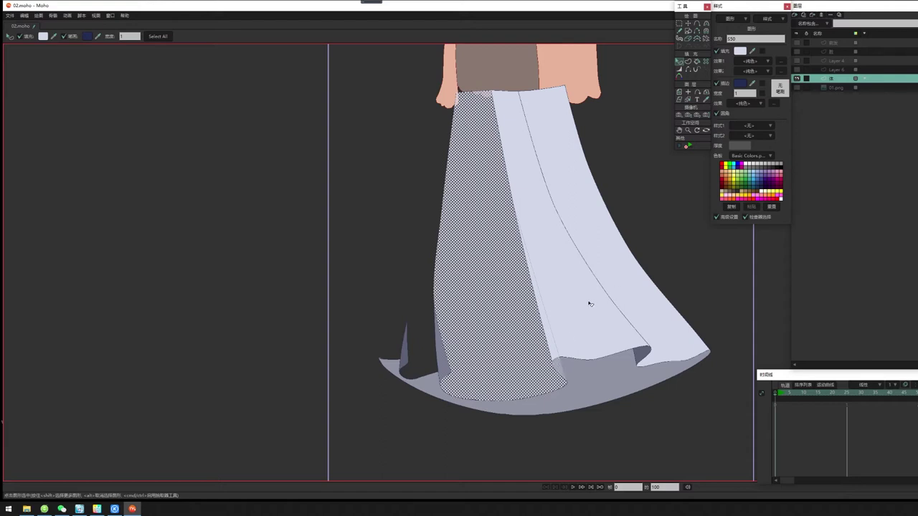
click(394, 262)
Select the left skirt panel's wavy hem and lower left fold edge for a new shape
drag(560, 400, 626, 365)
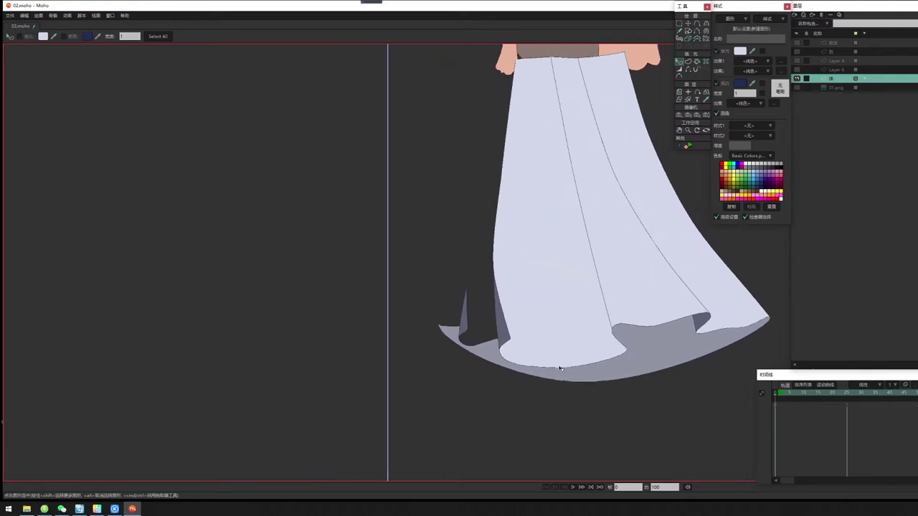
scroll(564, 366, right, 3)
scroll(614, 213, up, 2)
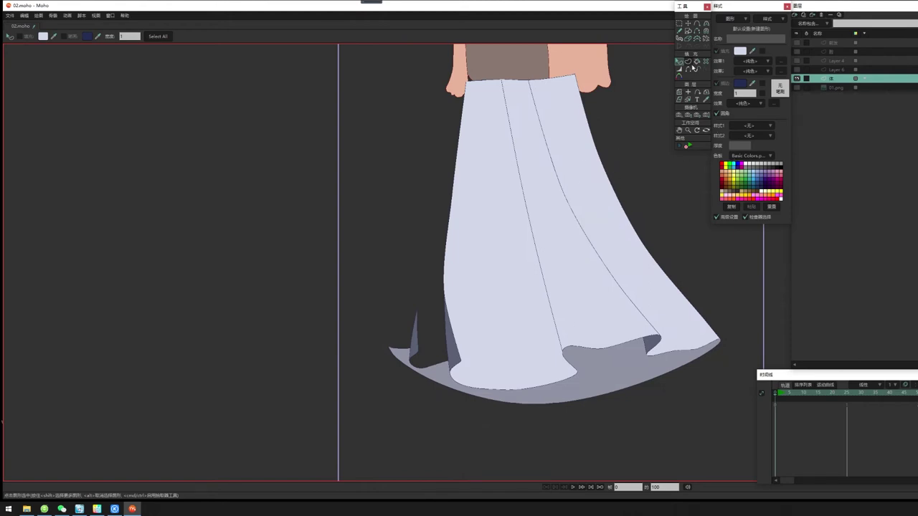
click(687, 61)
scroll(445, 374, up, 2)
drag(446, 375, 447, 309)
scroll(446, 309, up, 2)
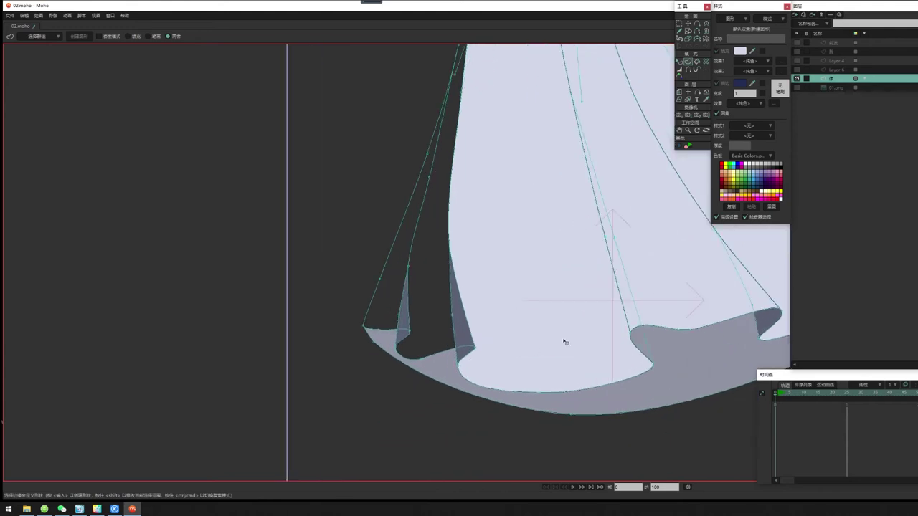
drag(465, 338, 485, 357)
drag(410, 353, 431, 361)
shift+click(393, 347)
drag(394, 308, 406, 324)
drag(401, 261, 414, 271)
Close the left panel's boundary with its outer side line, waist edge and inner side line, and create the filled shape
scroll(458, 284, down, 2)
drag(473, 241, 472, 336)
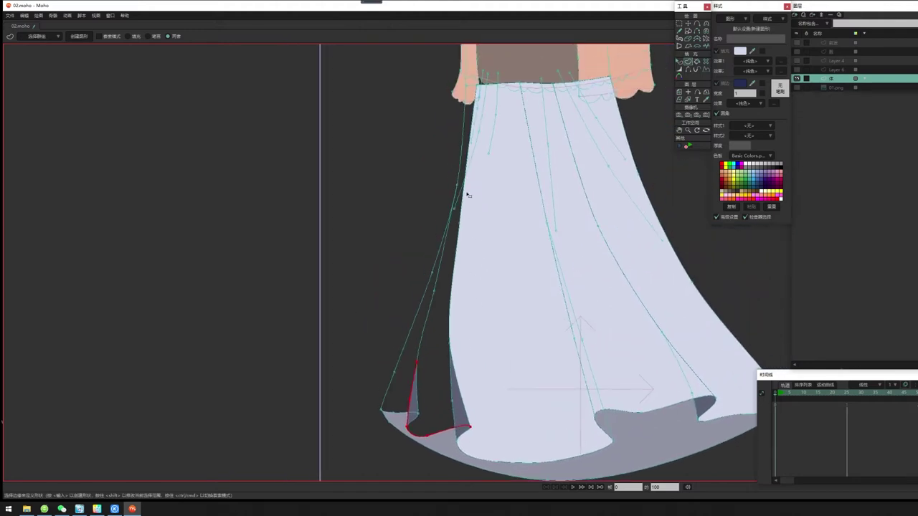
shift+click(456, 185)
shift+click(478, 91)
scroll(538, 209, down, 1)
shift+click(459, 294)
shift+click(457, 331)
drag(461, 220, 479, 233)
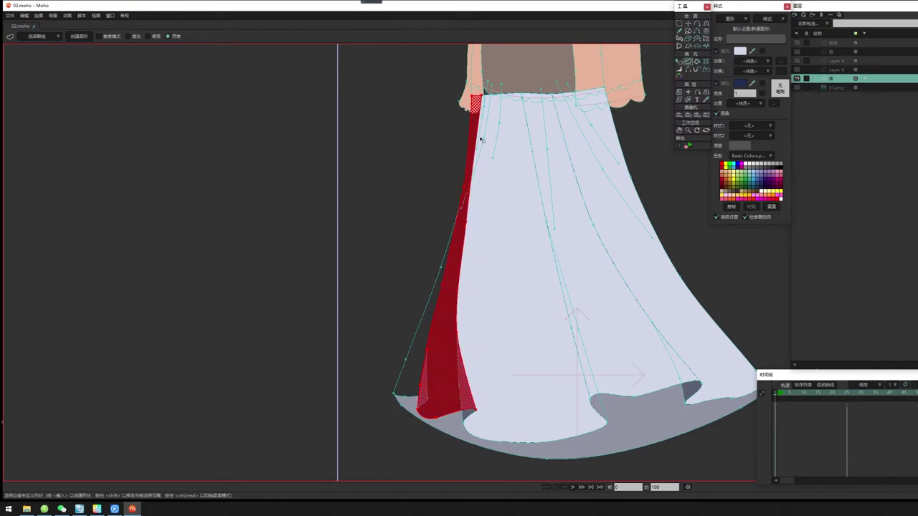
scroll(471, 287, down, 2)
drag(469, 366, 452, 345)
key(space)
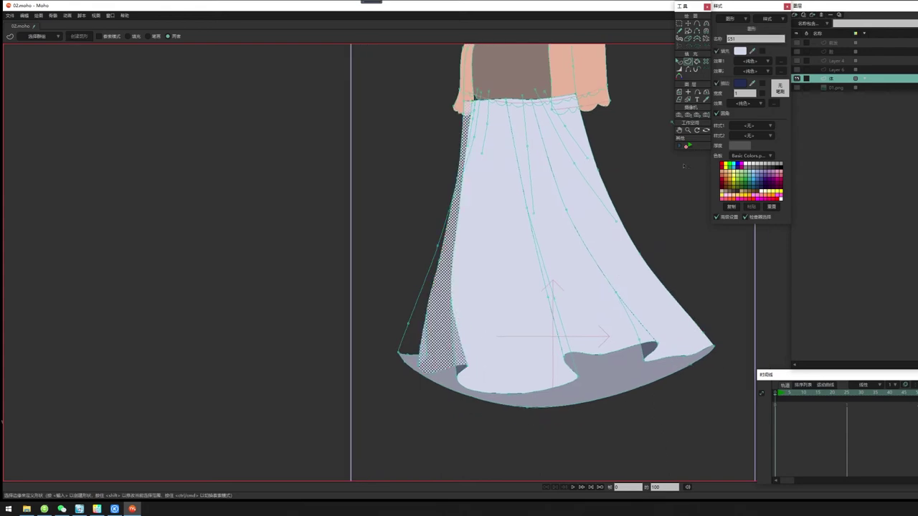
click(679, 62)
scroll(377, 241, up, 2)
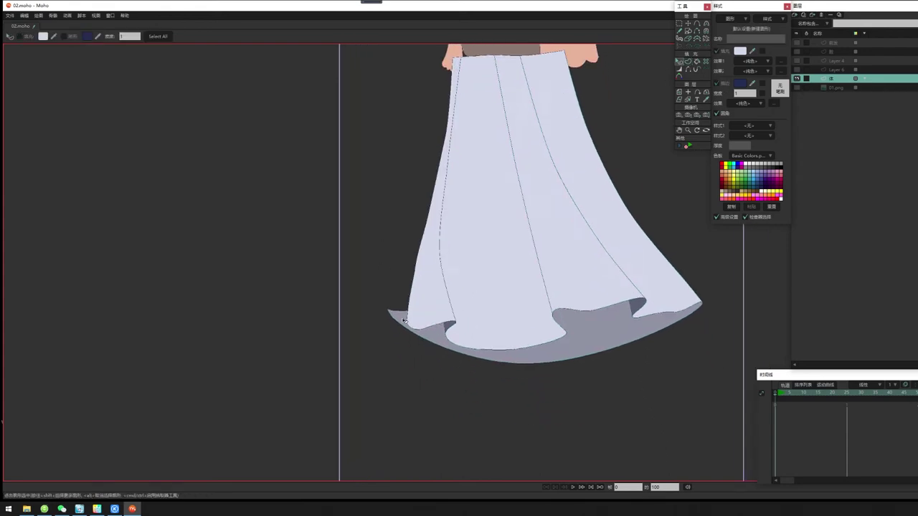
Select the edges around the small fold at the left panel's lower left corner and create a shape from them
click(687, 62)
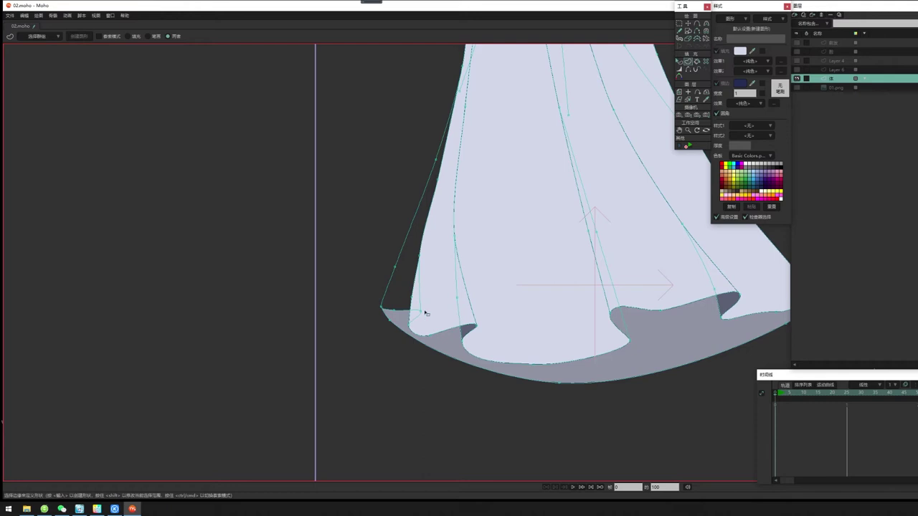
drag(416, 308, 414, 328)
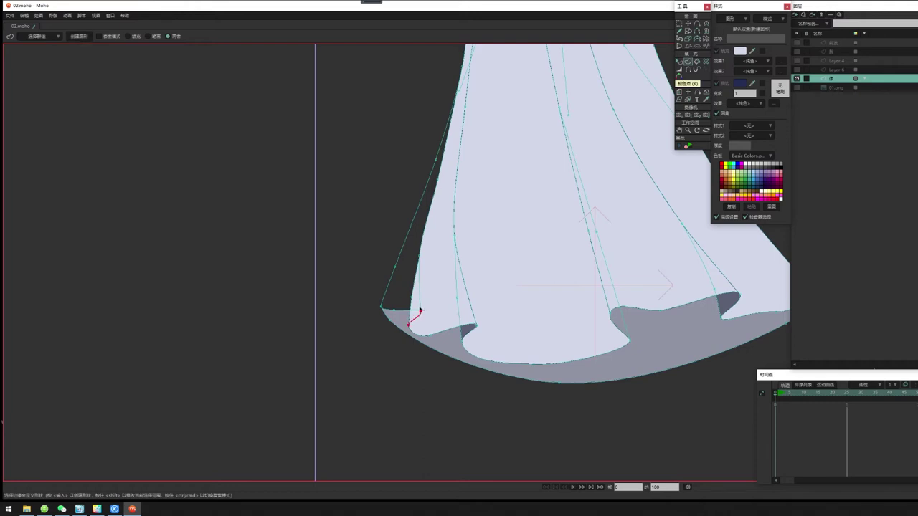
drag(403, 292, 419, 299)
drag(412, 248, 434, 267)
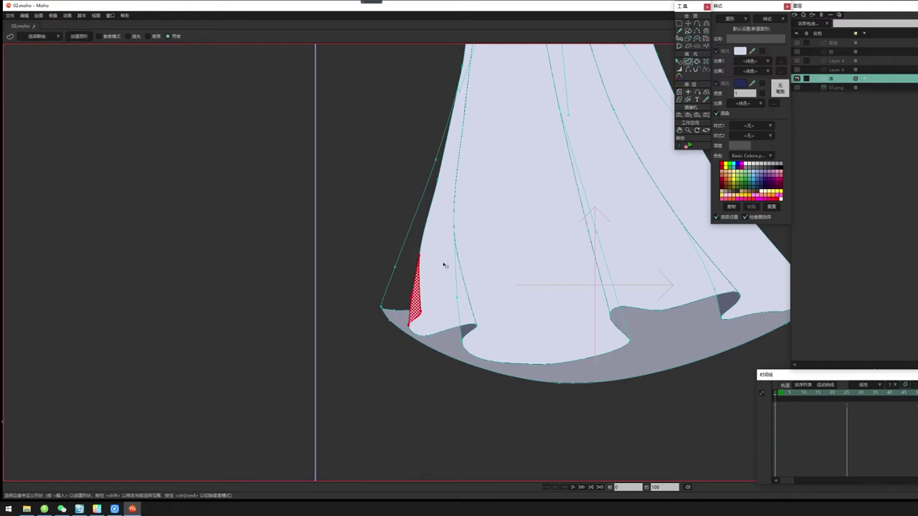
key(space)
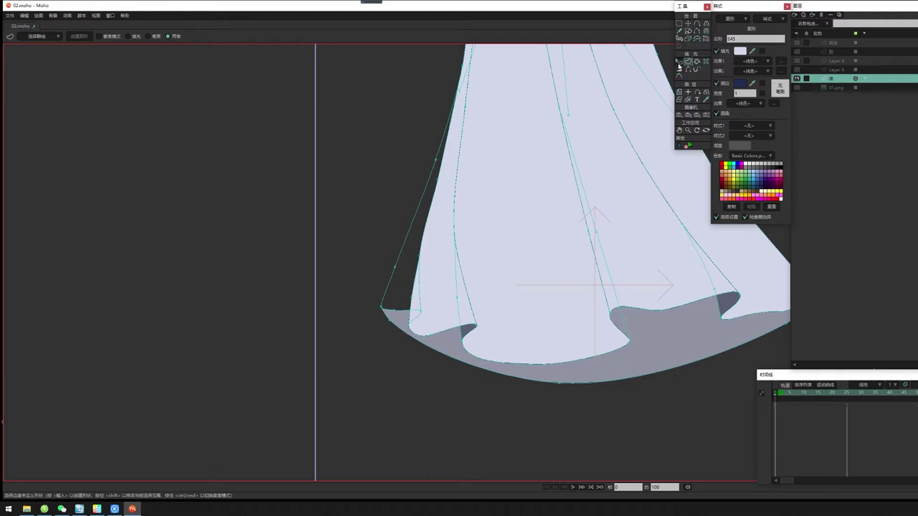
click(679, 61)
click(395, 240)
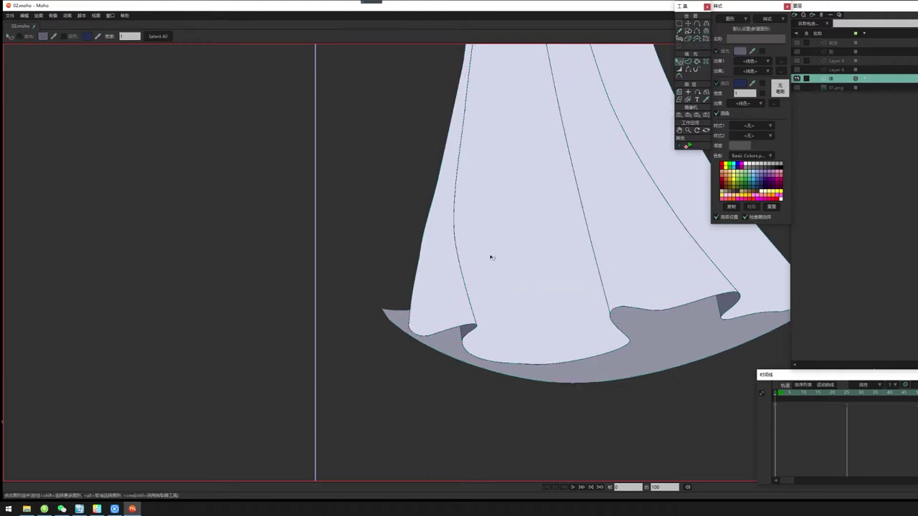
Pick the greyish hem lining at the skirt's lower left so its fill becomes the default style again
click(435, 316)
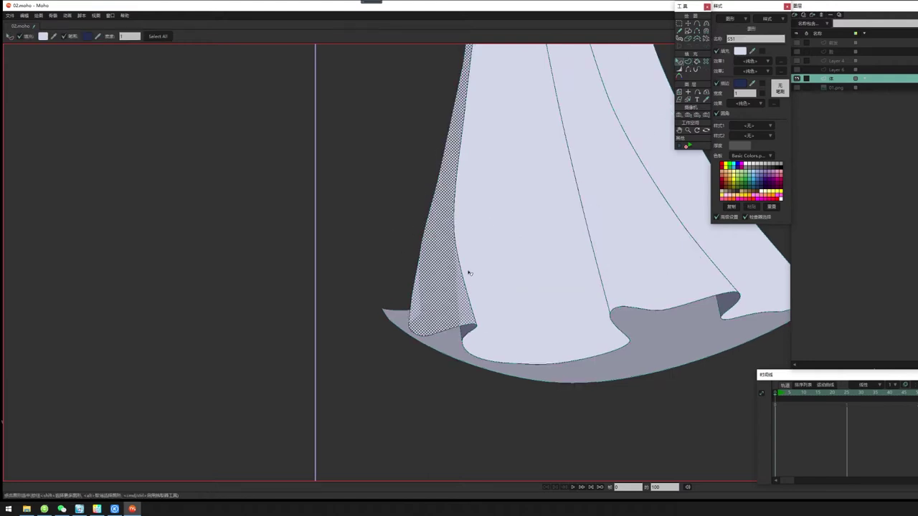
click(406, 266)
click(398, 324)
Select the far-left skirt section's boundary along its hem, outer side line and the left panel's edge, and create a shape from it
click(686, 61)
drag(410, 324, 392, 336)
drag(353, 311, 384, 333)
drag(365, 280, 413, 320)
drag(379, 248, 415, 314)
scroll(429, 264, down, 1)
drag(463, 211, 455, 339)
drag(401, 291, 422, 338)
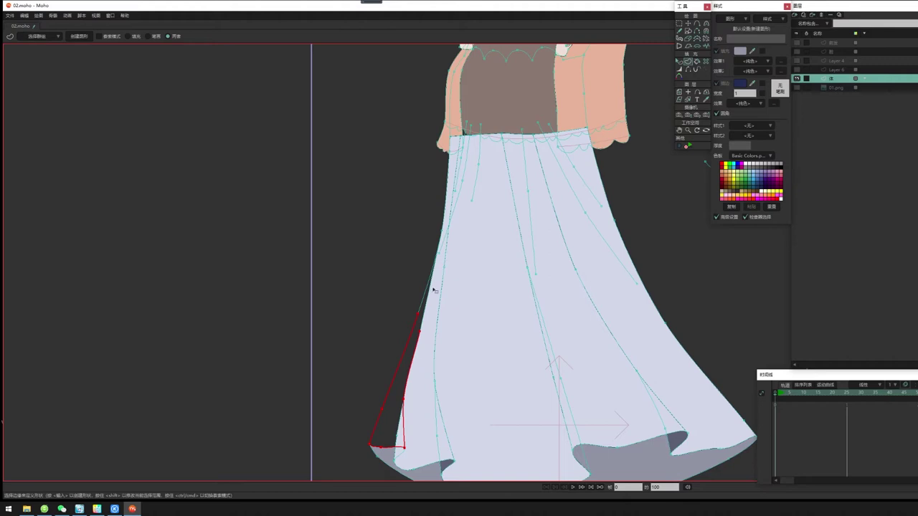
scroll(430, 272, up, 2)
key(Return)
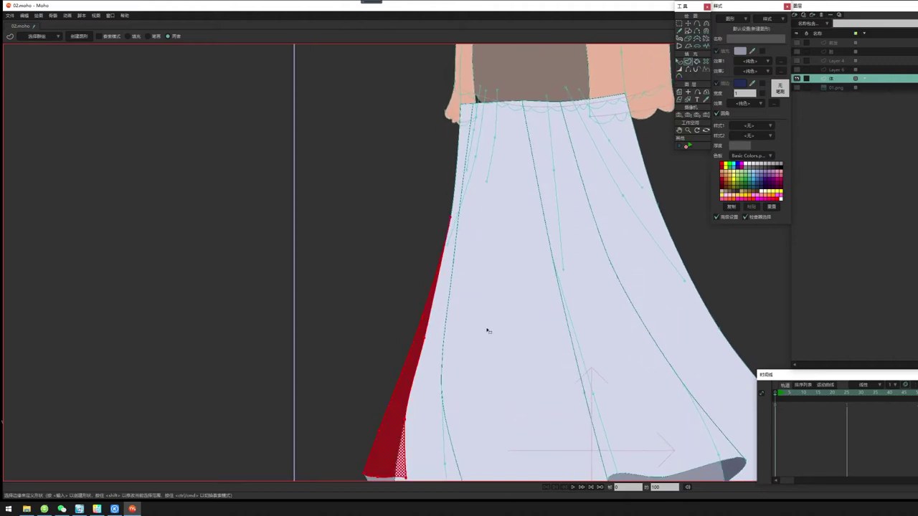
Complete the far-left skirt section's shape from the selected edges and give it the pale lavender fill
scroll(445, 372, down, 2)
drag(408, 437, 399, 314)
scroll(400, 315, up, 3)
key(Return)
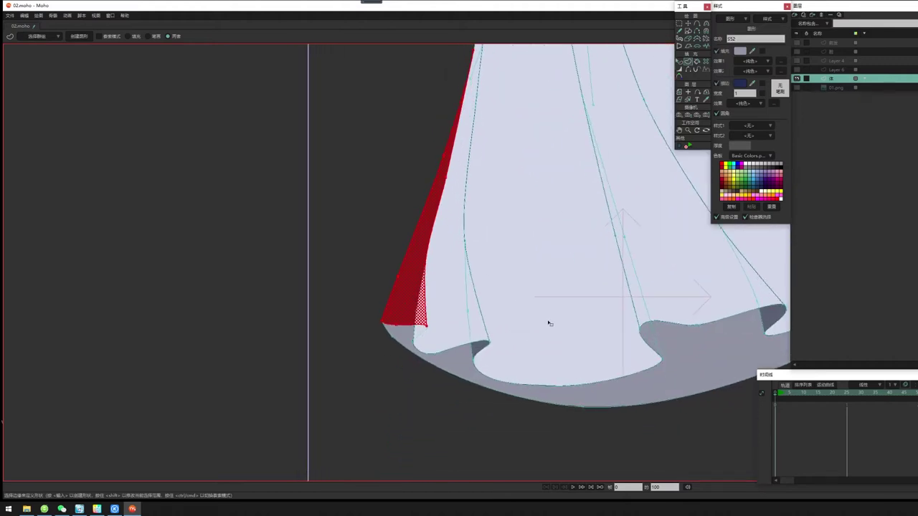
click(679, 62)
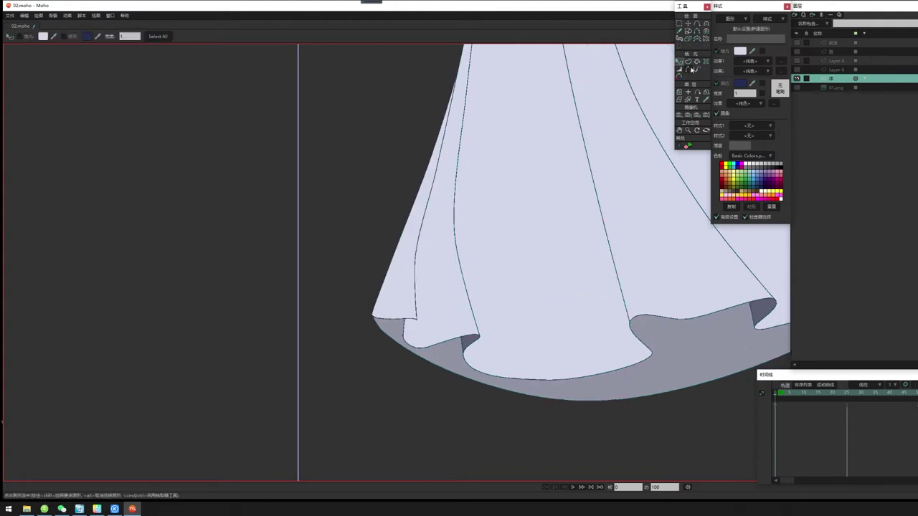
Create a shape from the edges around the far-left hem fold and fill it with the neighbouring fold's dark grey
click(689, 63)
drag(413, 257, 411, 342)
key(space)
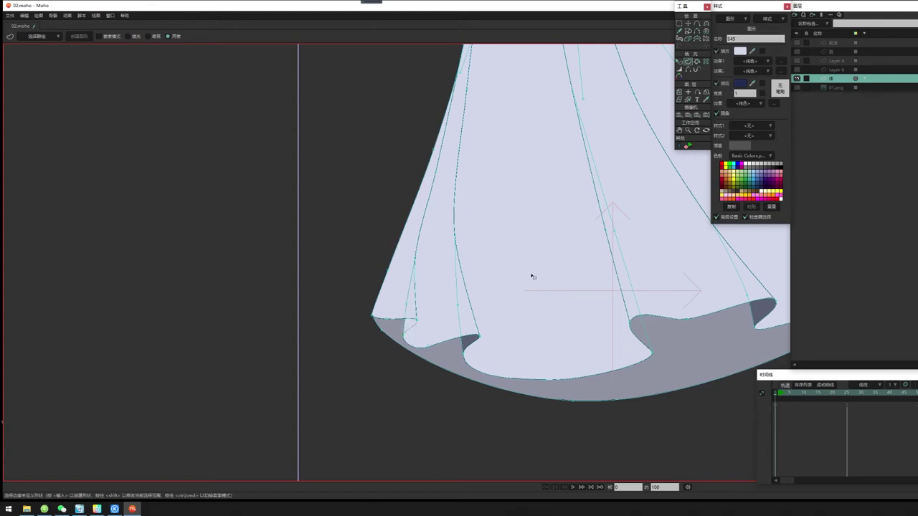
click(678, 62)
scroll(354, 348, up, 3)
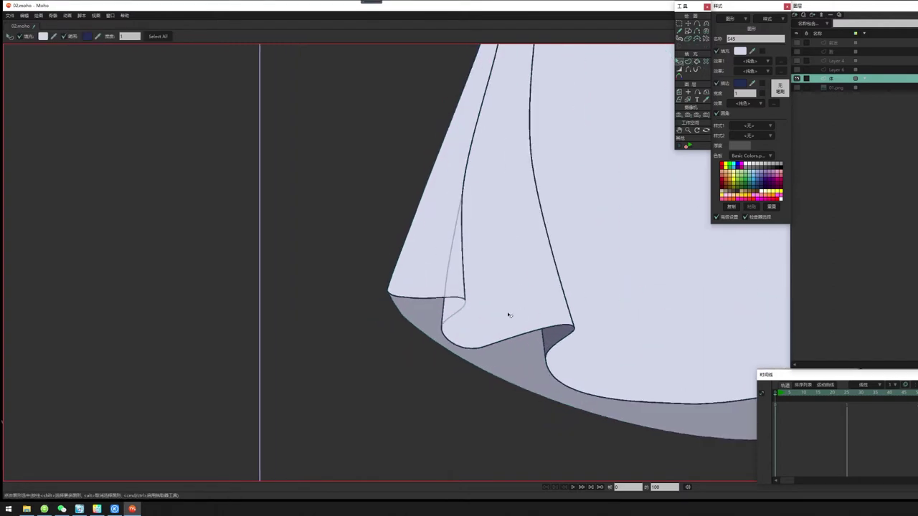
scroll(508, 313, up, 2)
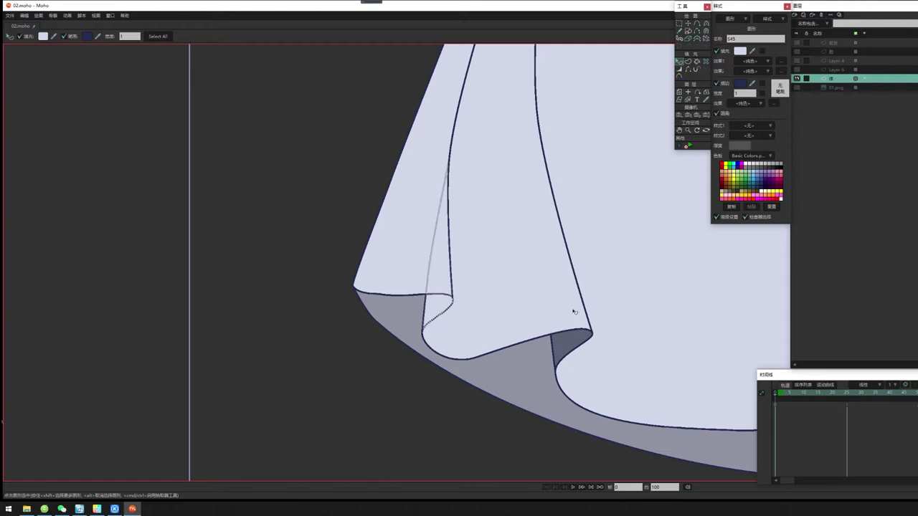
ctrl+click(565, 349)
key(Return)
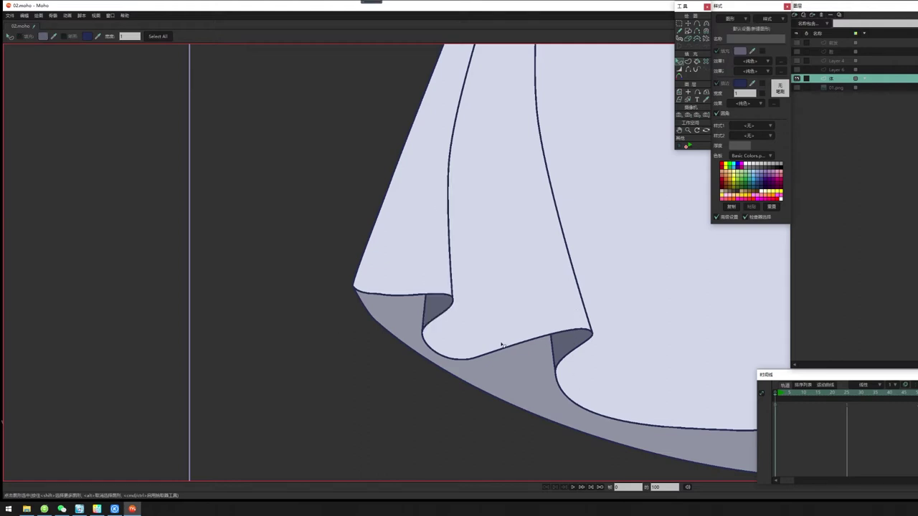
Pick the hem lining's style and create a shape from the edges along the fold beside the centre panel's right hem corner
scroll(501, 342, down, 6)
drag(429, 340, 291, 353)
scroll(291, 352, down, 2)
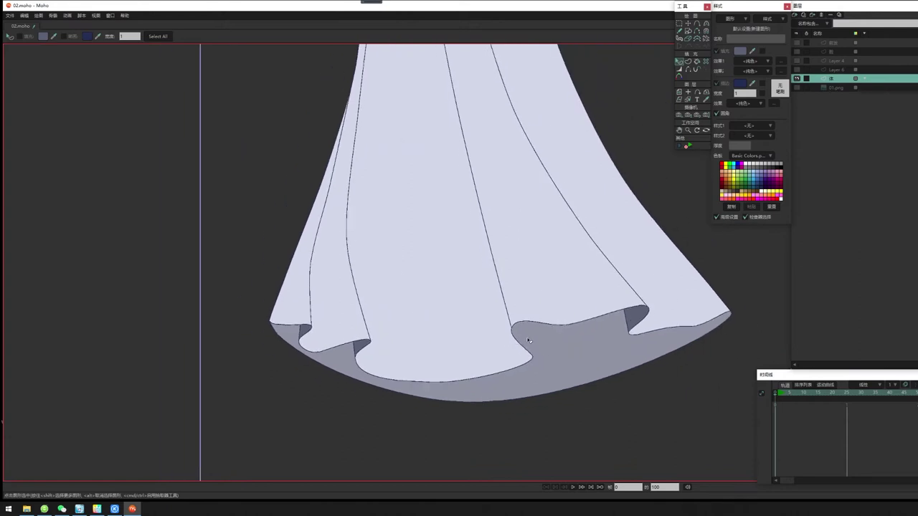
click(528, 341)
click(688, 61)
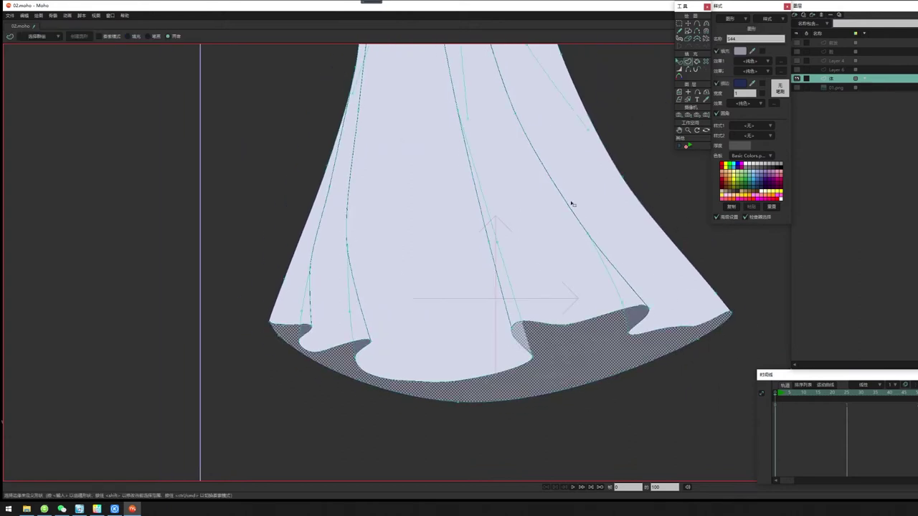
click(464, 144)
drag(492, 298, 557, 393)
drag(473, 238, 531, 297)
key(space)
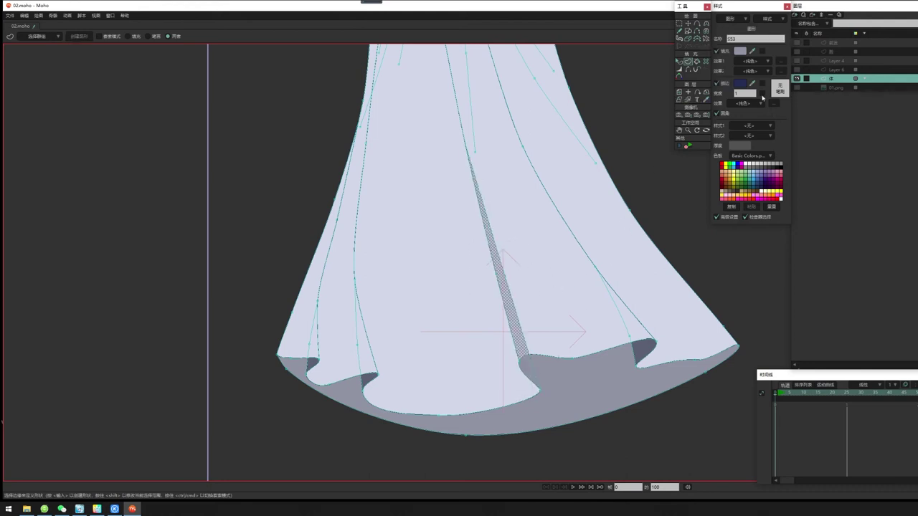
Give the centre fold shape the right fold's dark grey fill and lower it behind the lavender panels
click(679, 62)
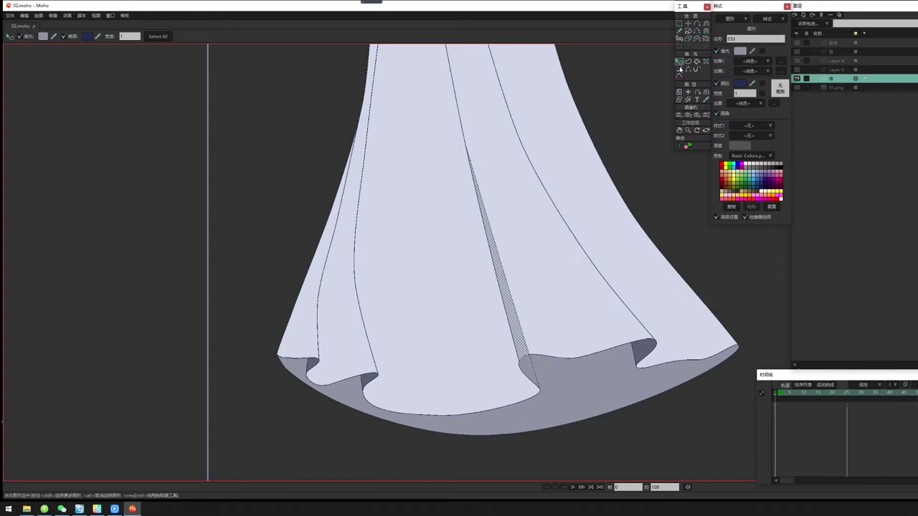
ctrl+click(652, 345)
drag(645, 332, 612, 282)
scroll(645, 287, up, 2)
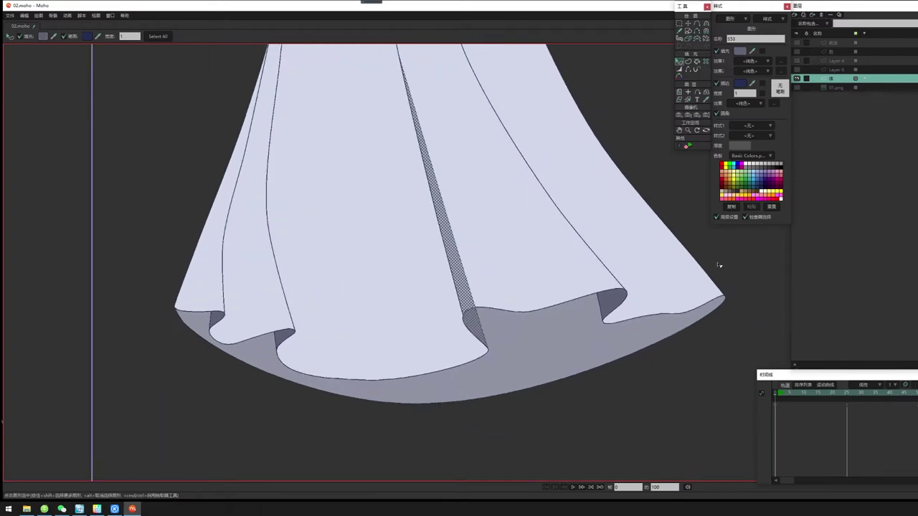
key(Down)
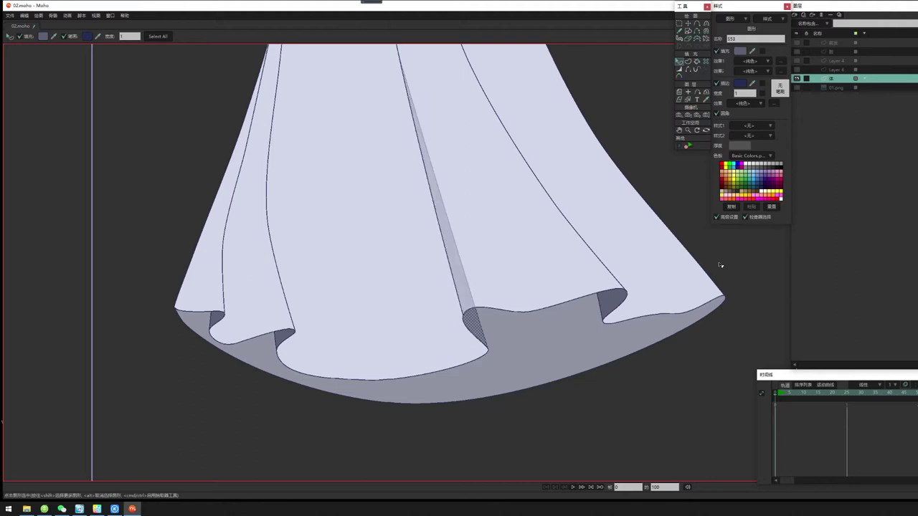
key(Delete)
Adjust the curvature of the hem edge at the upper corner of the centre fold
key(c)
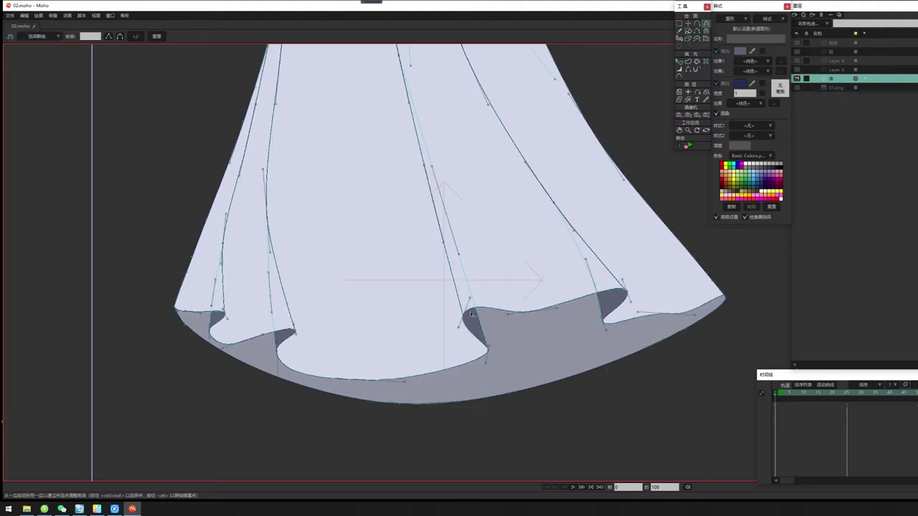
drag(463, 317, 485, 362)
drag(461, 326, 465, 335)
scroll(598, 345, down, 5)
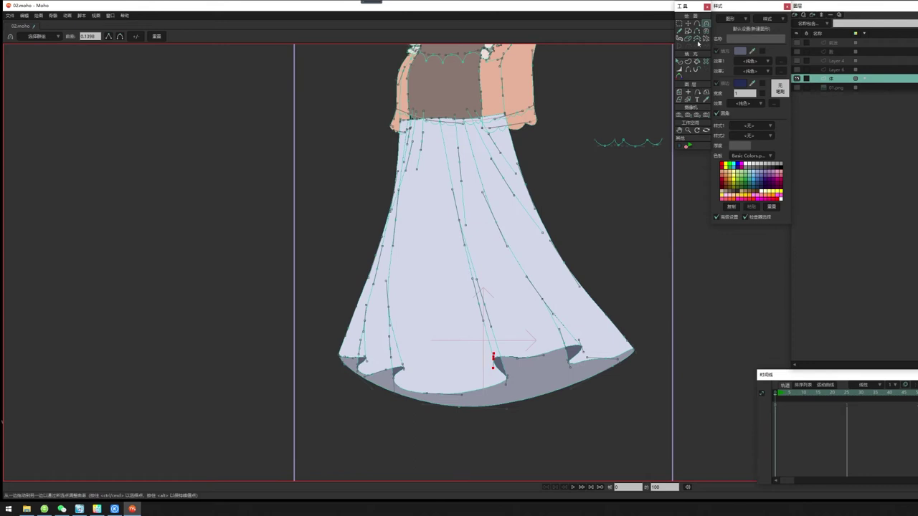
Render a preview of the current frame to examine the filled skirt and its folds, and close it
click(678, 23)
scroll(601, 246, up, 4)
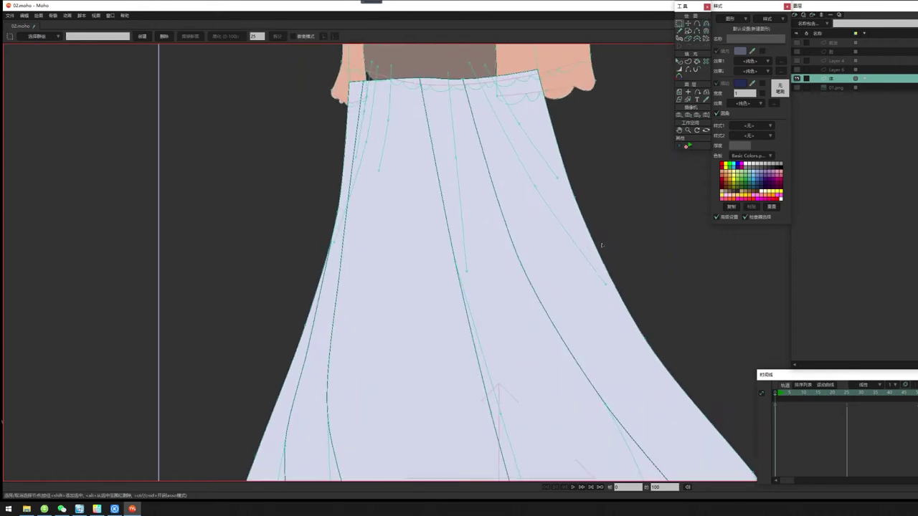
scroll(602, 246, down, 5)
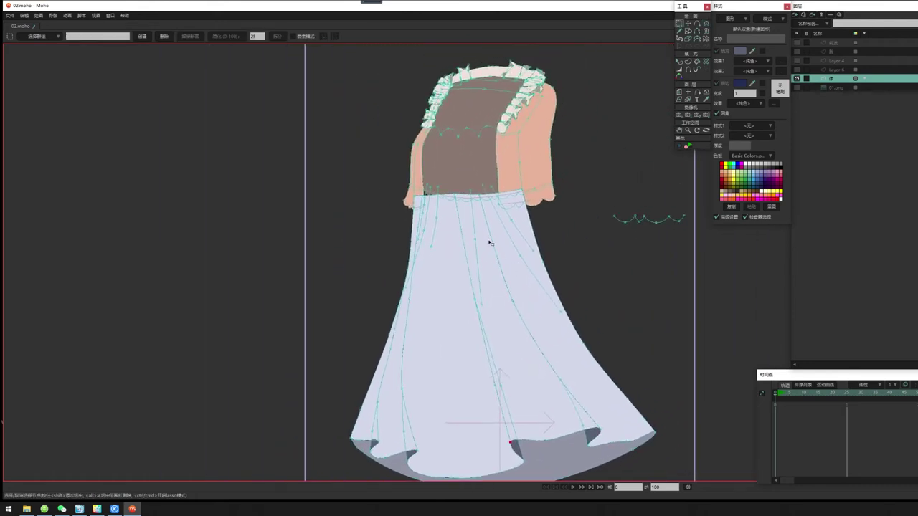
scroll(489, 243, up, 3)
scroll(584, 239, down, 1)
drag(575, 362, 554, 206)
key(ctrl+r)
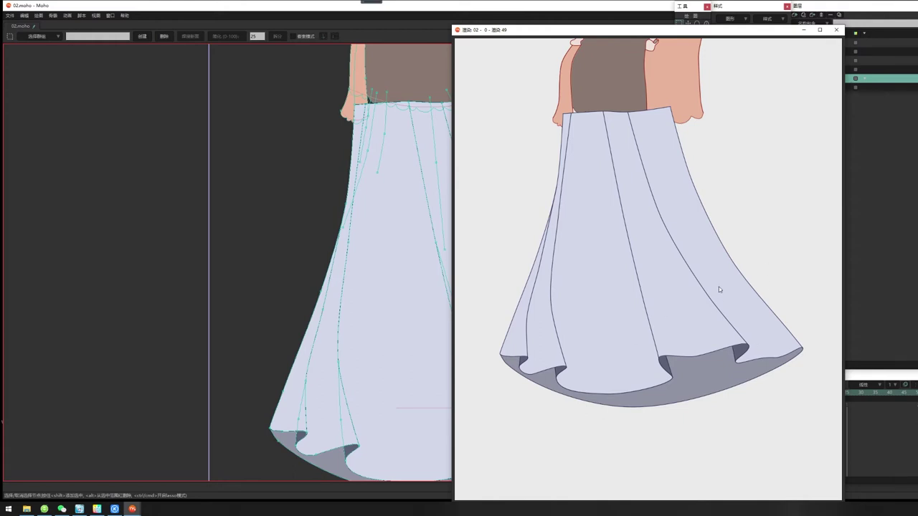
click(837, 30)
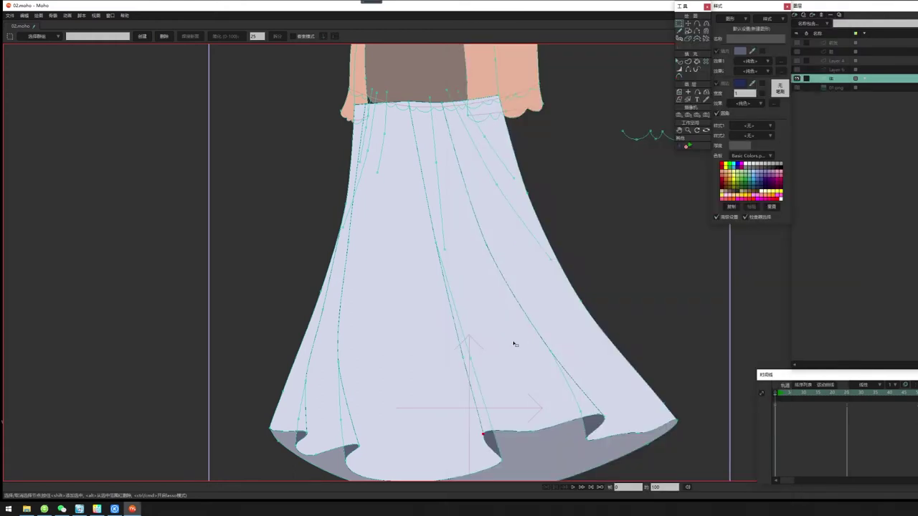
Show the 01.png sketch with the body layer hidden to compare the skirt lines, and restore both layers' visibility
drag(505, 423, 457, 275)
scroll(456, 274, up, 2)
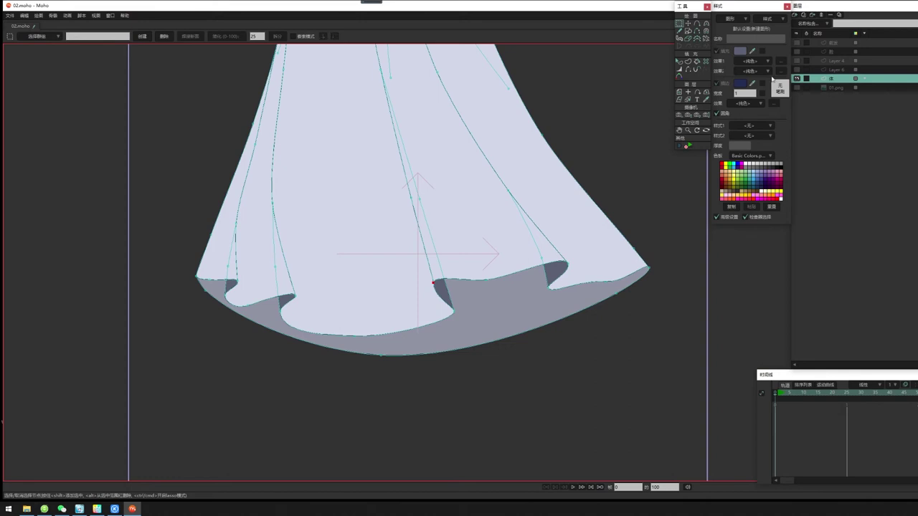
click(795, 88)
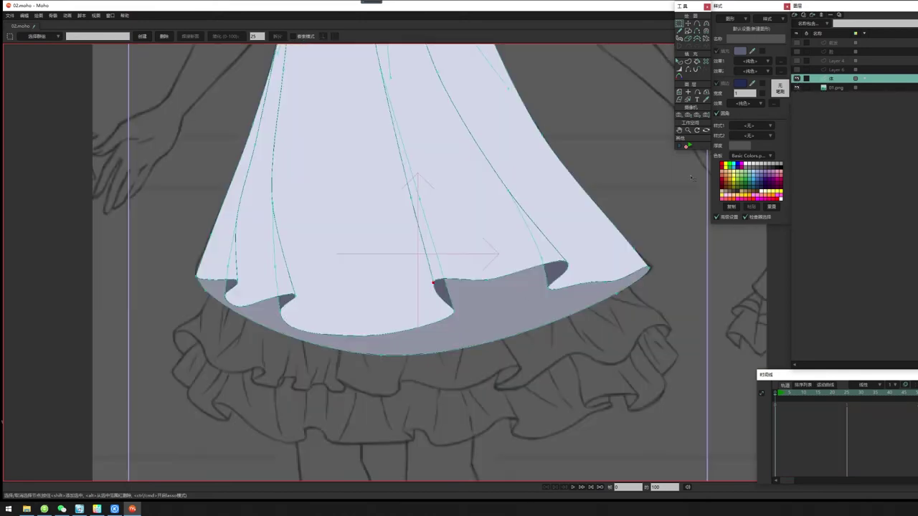
click(796, 79)
scroll(503, 288, up, 3)
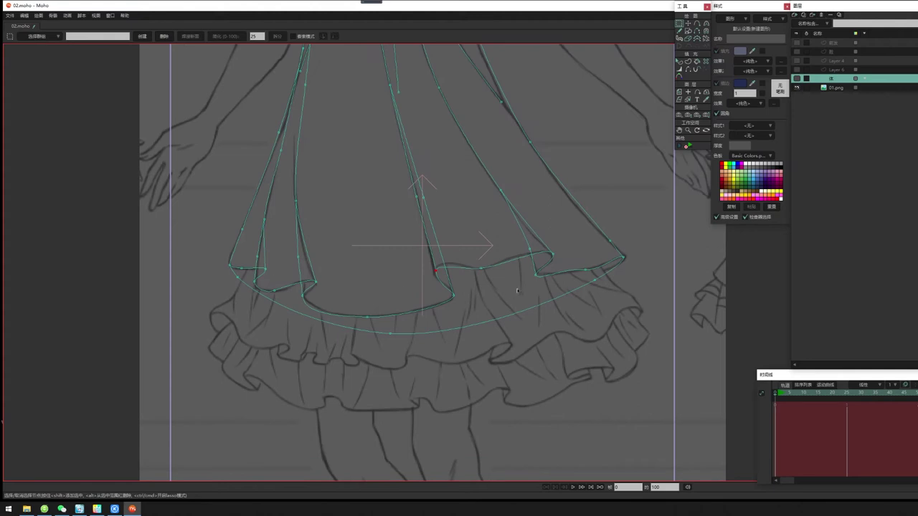
scroll(517, 290, up, 4)
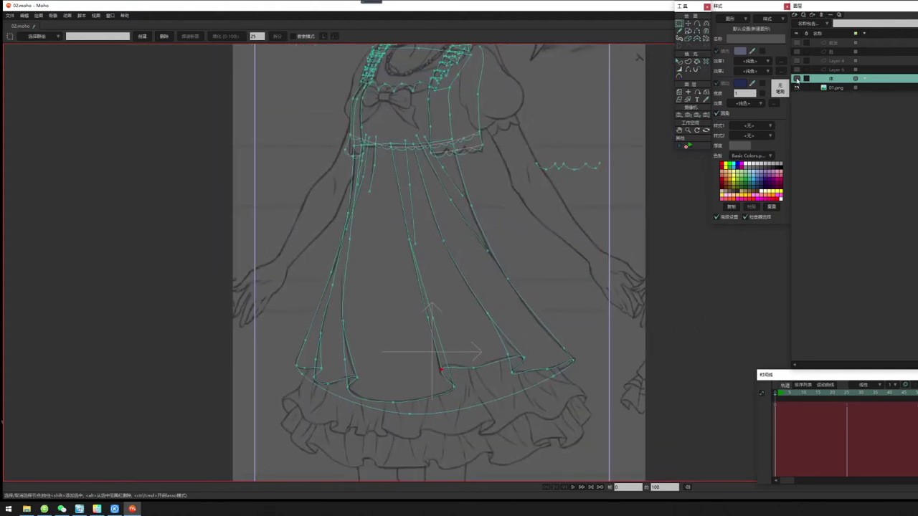
click(795, 79)
click(796, 87)
scroll(436, 272, down, 4)
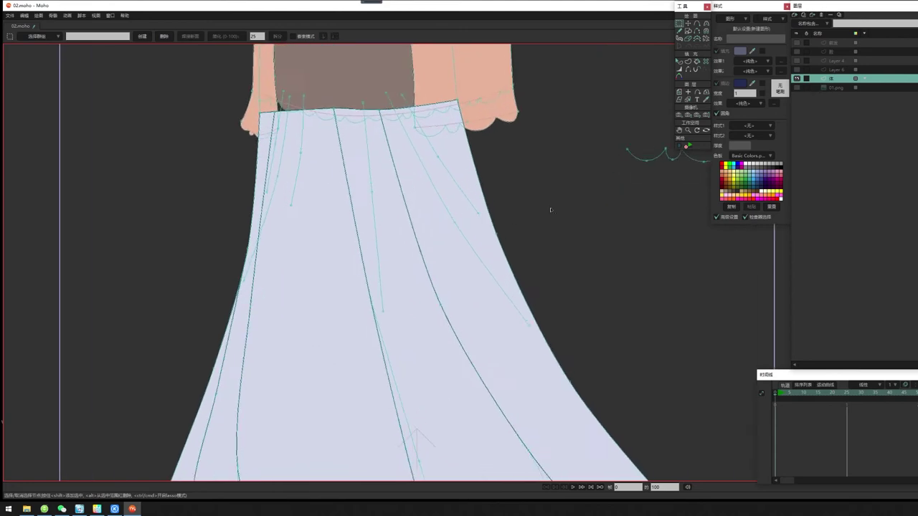
Create separate stroke-only shapes from the two slanted pleat lines on the skirt's upper right
click(688, 62)
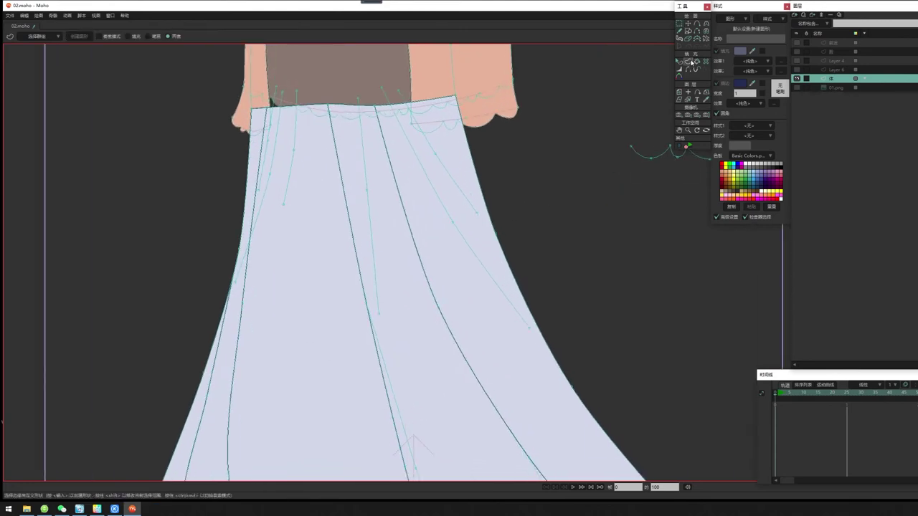
click(471, 248)
shift+click(463, 194)
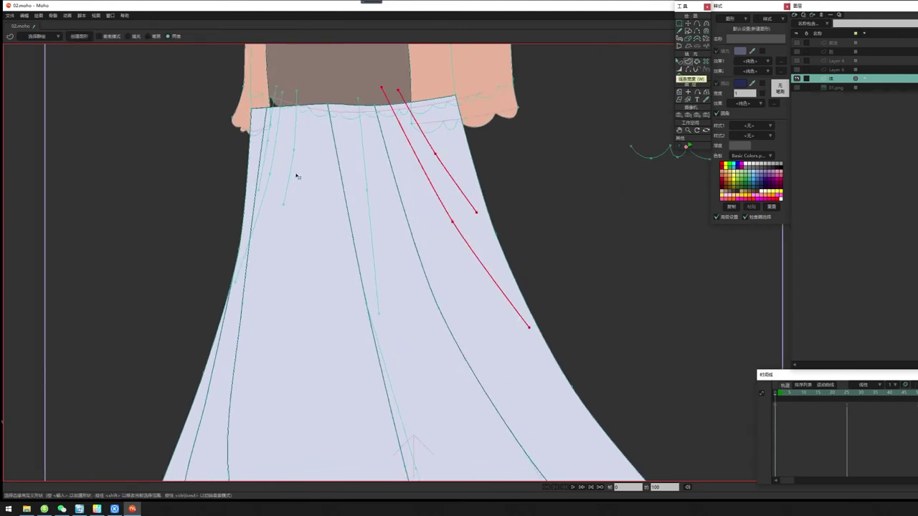
click(468, 202)
key(space)
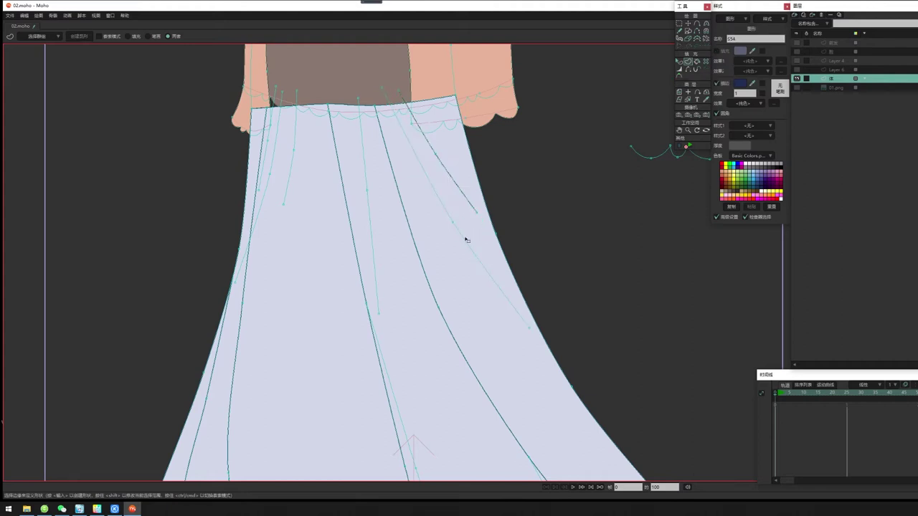
click(467, 245)
key(space)
Create stroke shapes from the pleat line beside the centre seam and the short pleat line on the left panel
click(366, 176)
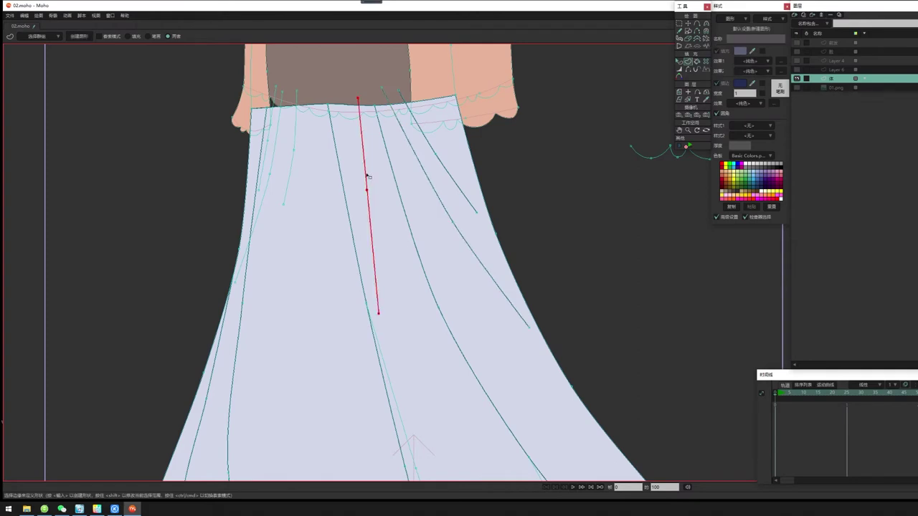
key(space)
click(285, 191)
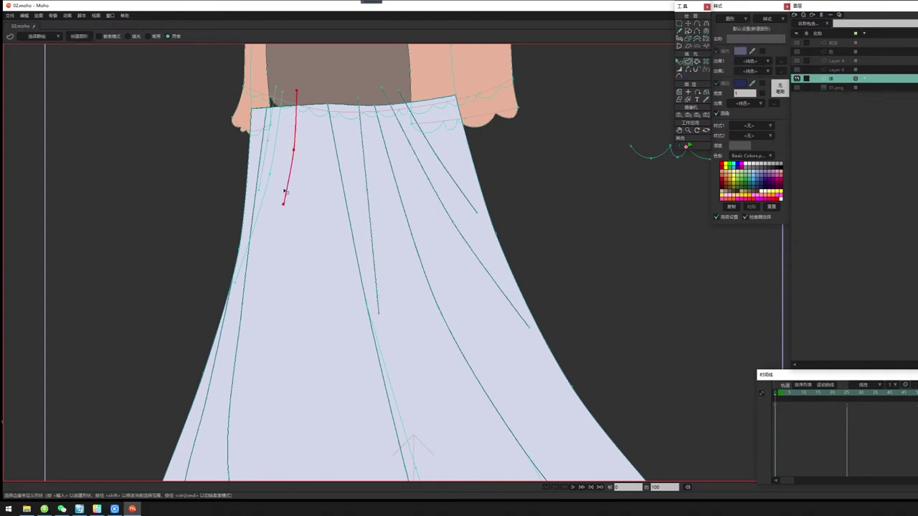
key(space)
Create stroke shapes from the two pleat lines nearest the skirt's left waist corner and clear the shape selection
click(263, 195)
key(space)
click(267, 151)
key(space)
scroll(382, 190, up, 1)
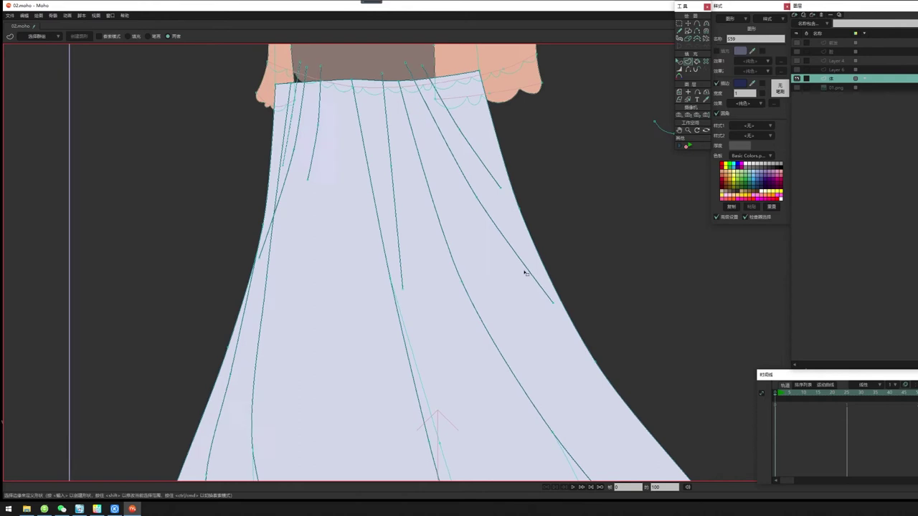
scroll(381, 322, down, 4)
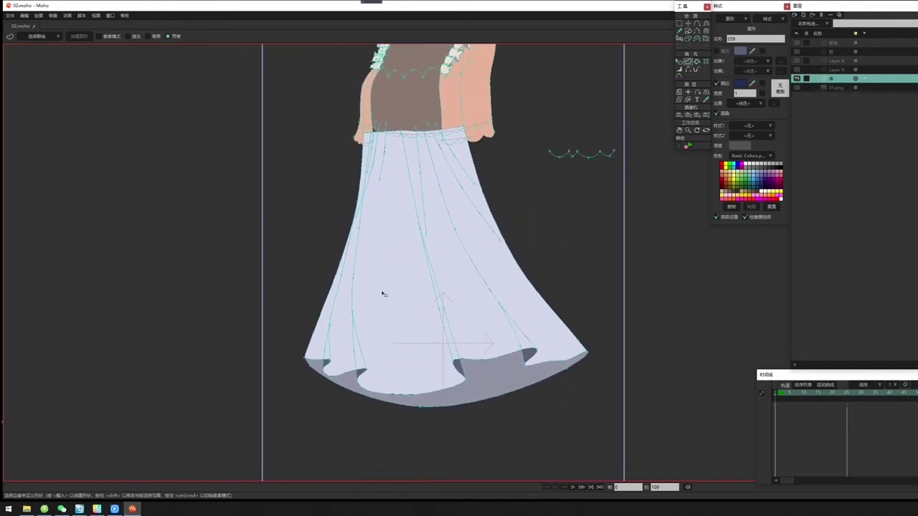
click(678, 62)
scroll(397, 244, up, 3)
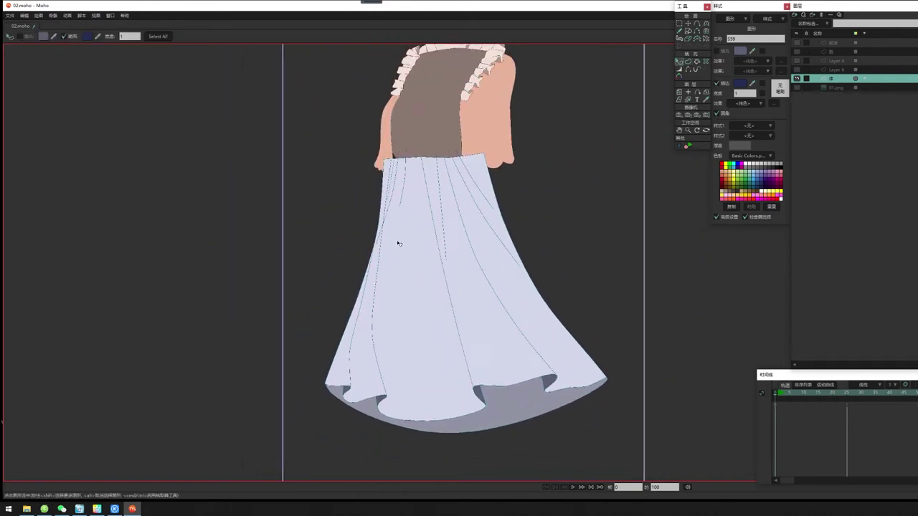
scroll(454, 194, up, 1)
click(629, 166)
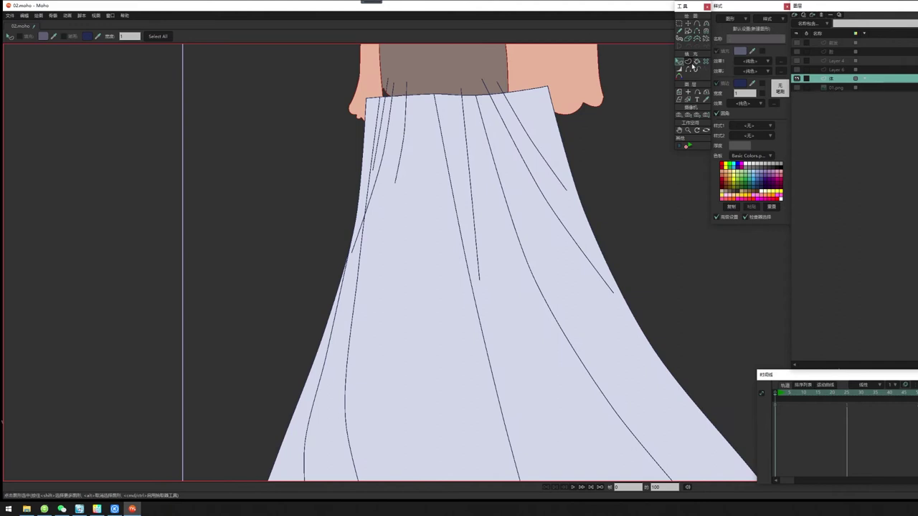
Hide the upper part of the left panel's inner side line below the waist with the Hide Edge tool
click(689, 70)
drag(320, 182, 391, 162)
scroll(391, 162, up, 2)
drag(215, 404, 268, 291)
scroll(268, 291, down, 3)
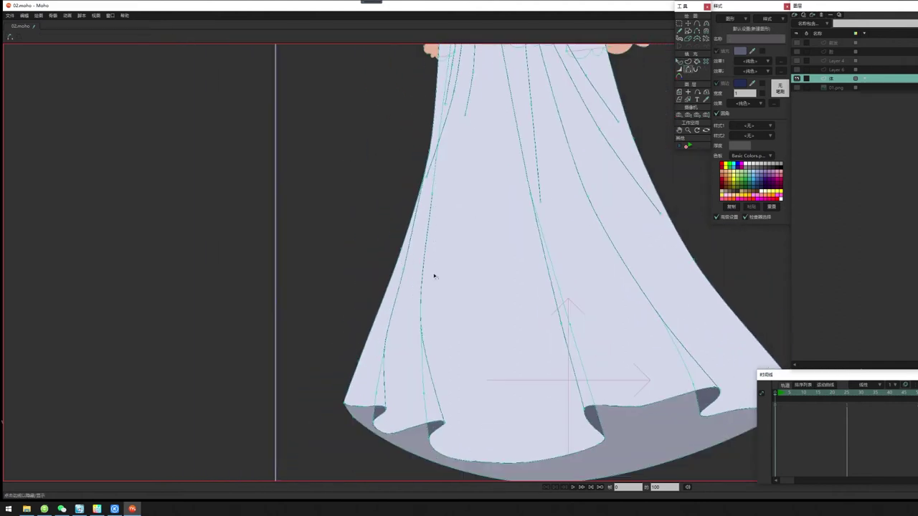
Hide the upper part of the left panel's outer side line where it branches from the skirt's left silhouette
drag(434, 271, 406, 277)
drag(433, 178, 418, 265)
drag(419, 233, 414, 292)
scroll(407, 288, up, 2)
scroll(551, 277, up, 2)
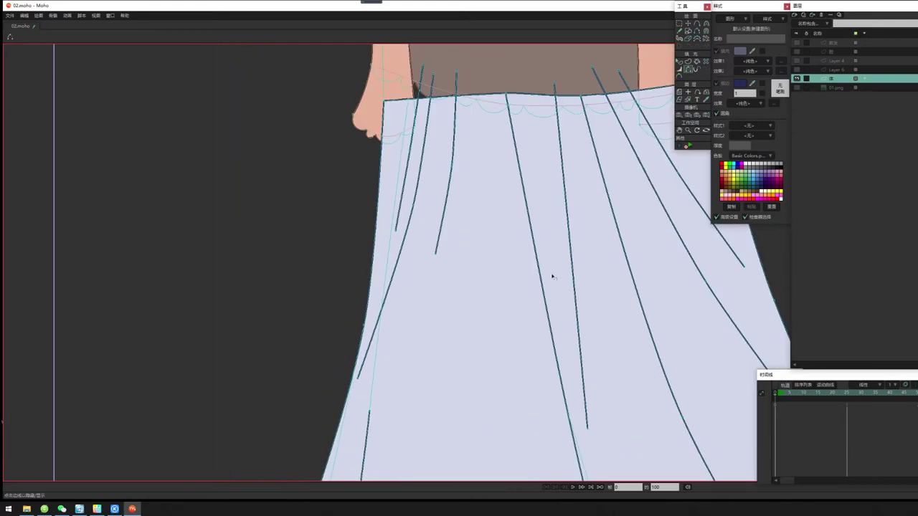
scroll(551, 276, down, 4)
drag(685, 322, 525, 282)
scroll(525, 282, up, 1)
scroll(525, 283, down, 1)
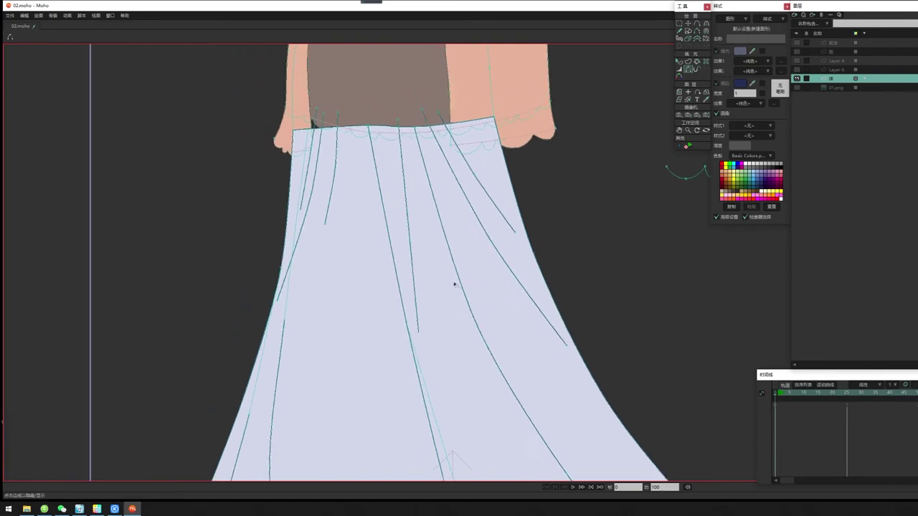
scroll(363, 299, down, 2)
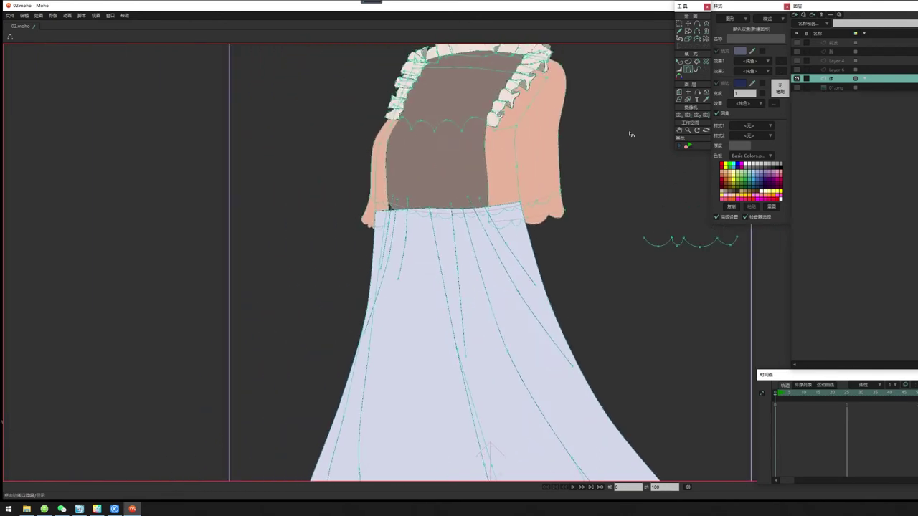
click(678, 62)
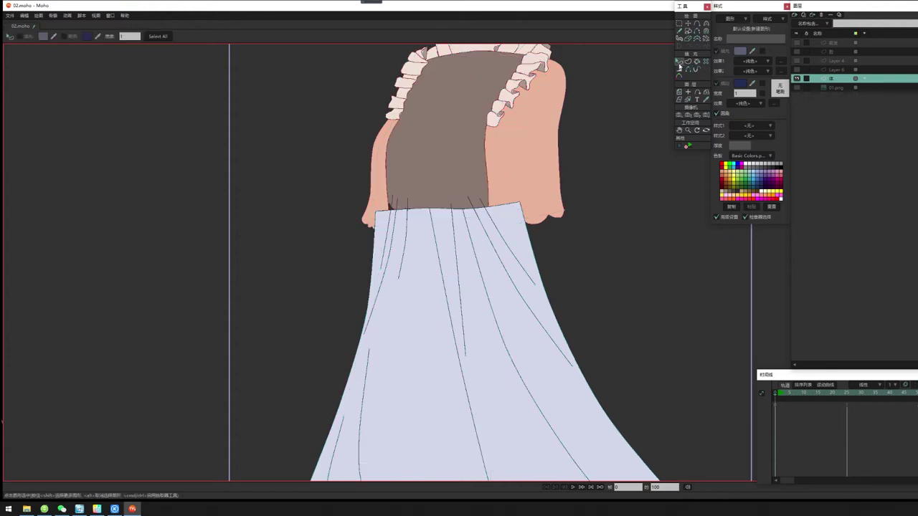
scroll(641, 250, up, 2)
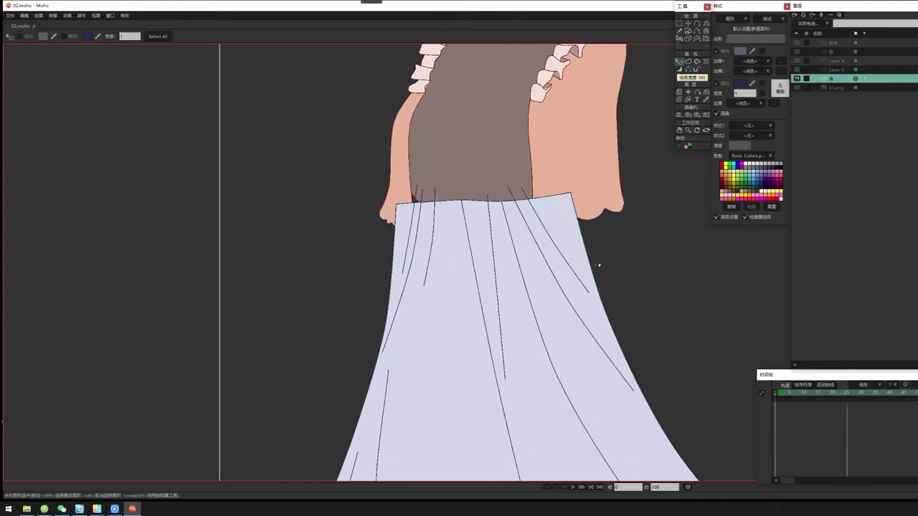
scroll(330, 311, down, 2)
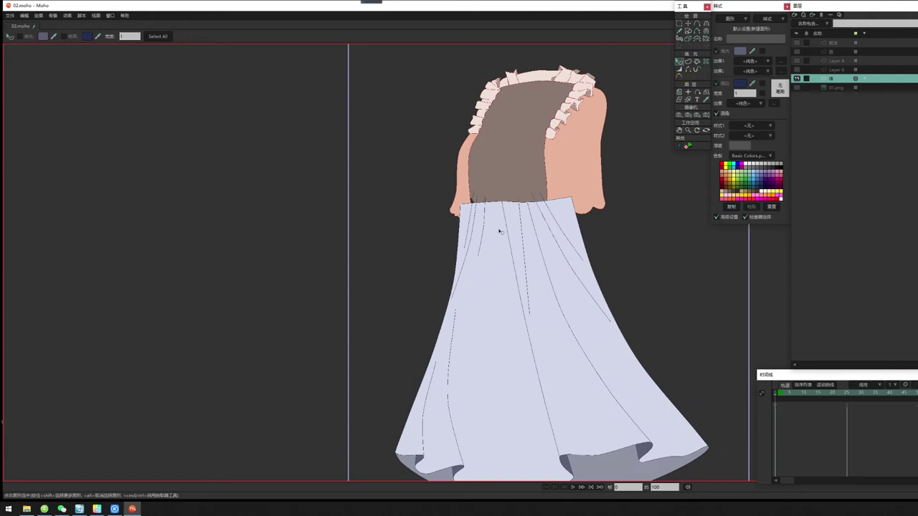
drag(582, 197, 574, 211)
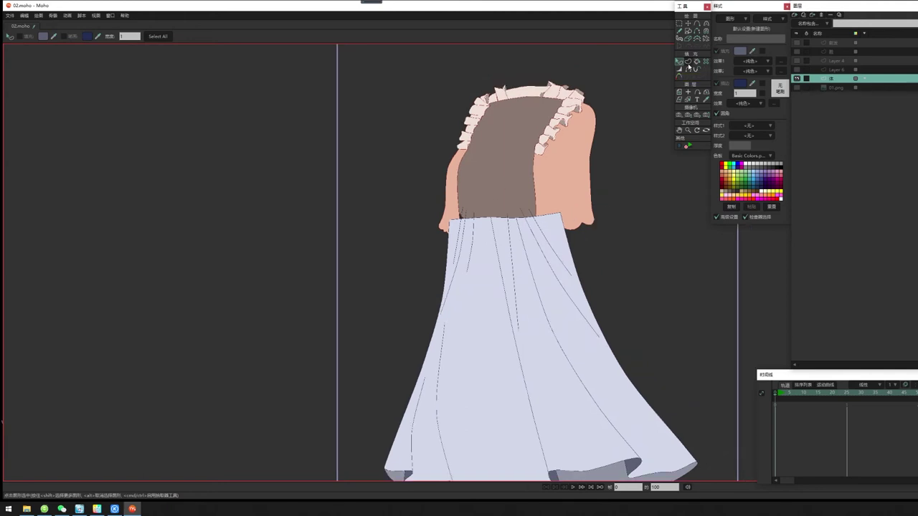
Select the waistline edges along the skirt's upper border as the lower boundary of a new bodice shape
click(687, 62)
scroll(553, 272, up, 3)
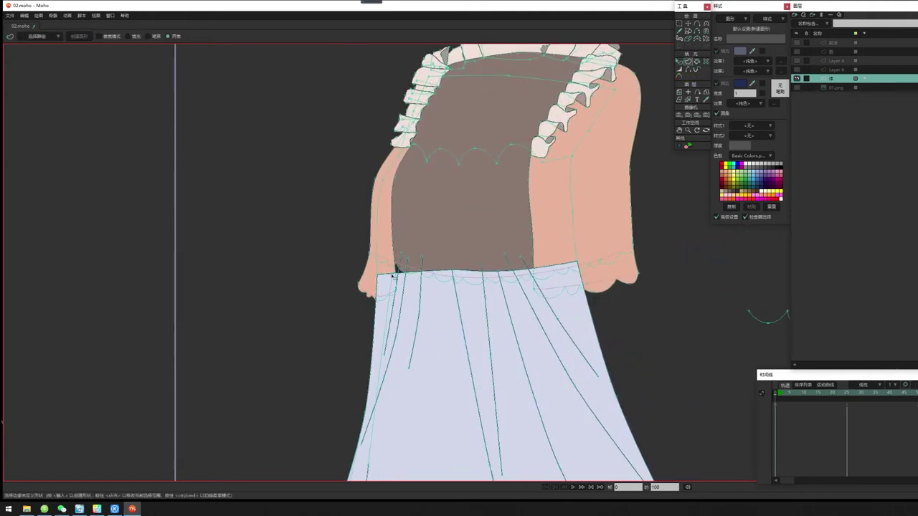
click(376, 272)
shift+click(578, 261)
shift+click(451, 269)
shift+click(499, 272)
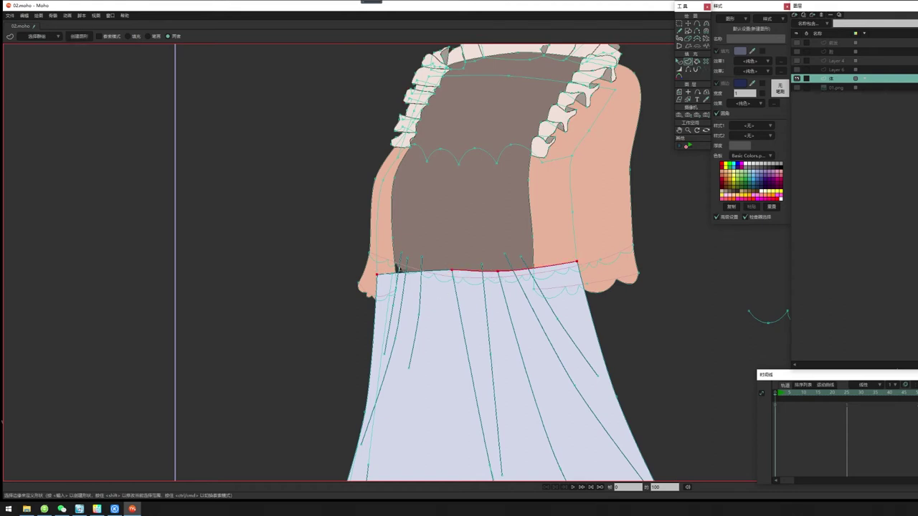
shift+click(393, 274)
drag(542, 184, 521, 217)
Add the scalloped neckline and the bodice's left side line to the edge selection
scroll(526, 216, up, 1)
shift+click(557, 186)
shift+click(522, 193)
shift+click(486, 173)
shift+click(469, 195)
shift+click(444, 177)
shift+click(424, 196)
shift+click(403, 178)
drag(372, 171, 344, 226)
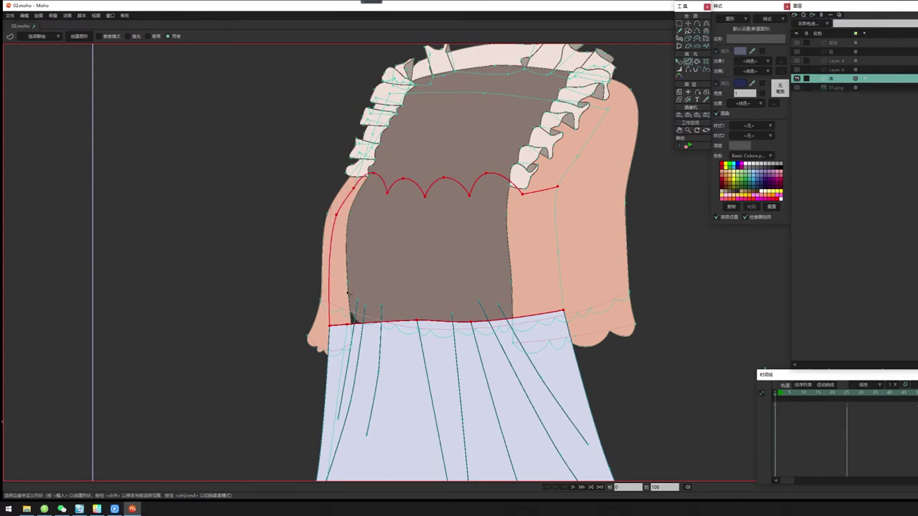
Complete the bodice outline with its right side edge and create a filled shape from it
drag(548, 240, 572, 264)
scroll(622, 298, down, 4)
drag(284, 357, 422, 349)
drag(540, 360, 492, 318)
key(Return)
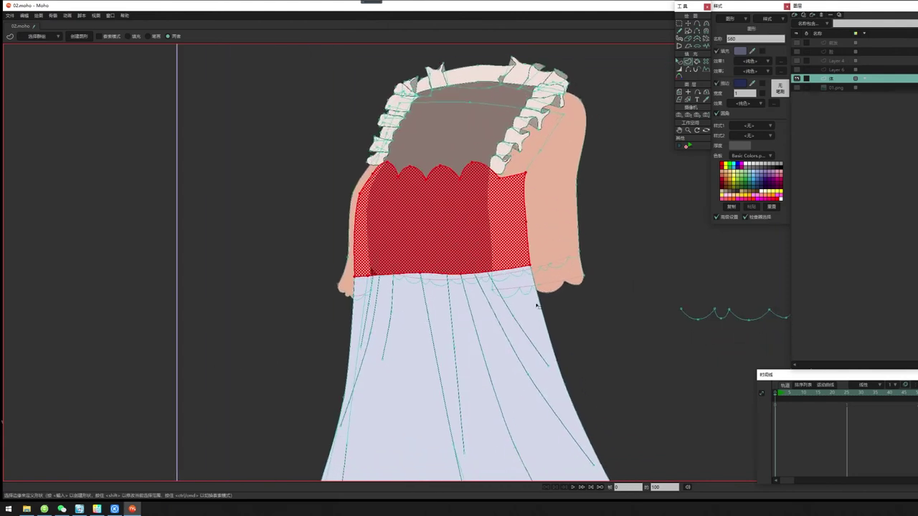
key(Return)
Copy the skirt's lavender fill and dark outline onto the new bodice shape and clear the selection
click(679, 63)
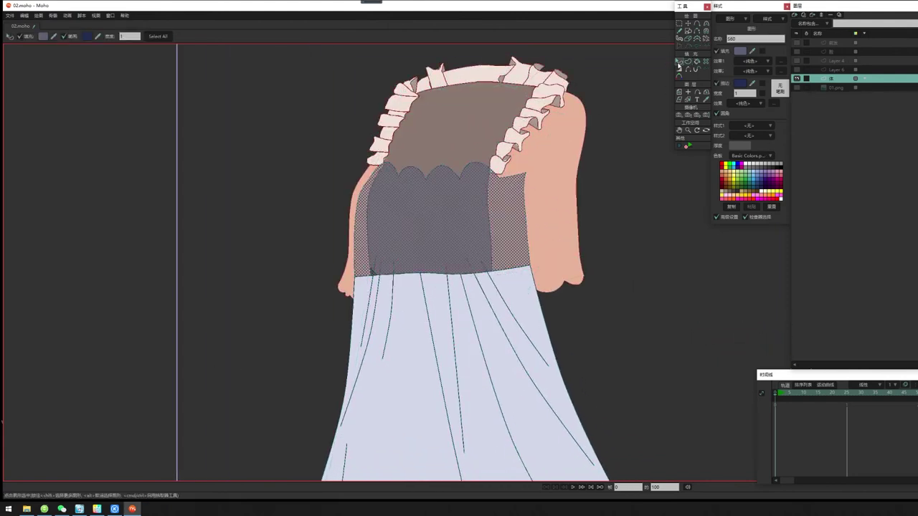
ctrl+click(529, 298)
click(657, 233)
drag(561, 258, 557, 288)
drag(564, 185, 543, 227)
drag(601, 254, 615, 229)
Select the upper chest outline together with the scalloped neckline, leaving out the bodice's side edges
click(686, 61)
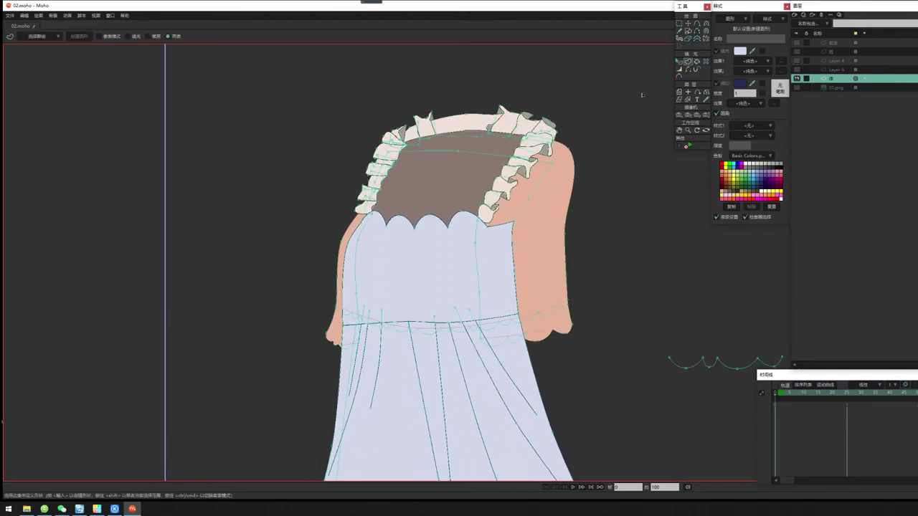
click(467, 152)
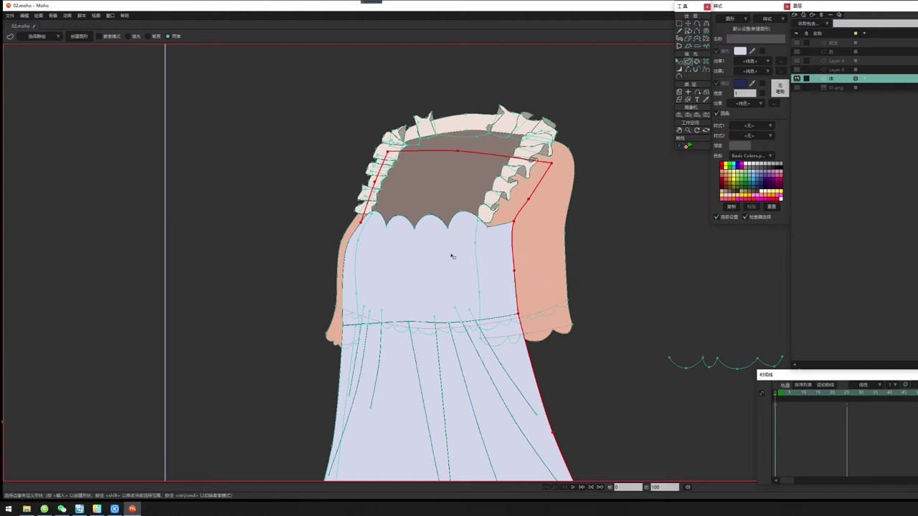
scroll(426, 321, up, 5)
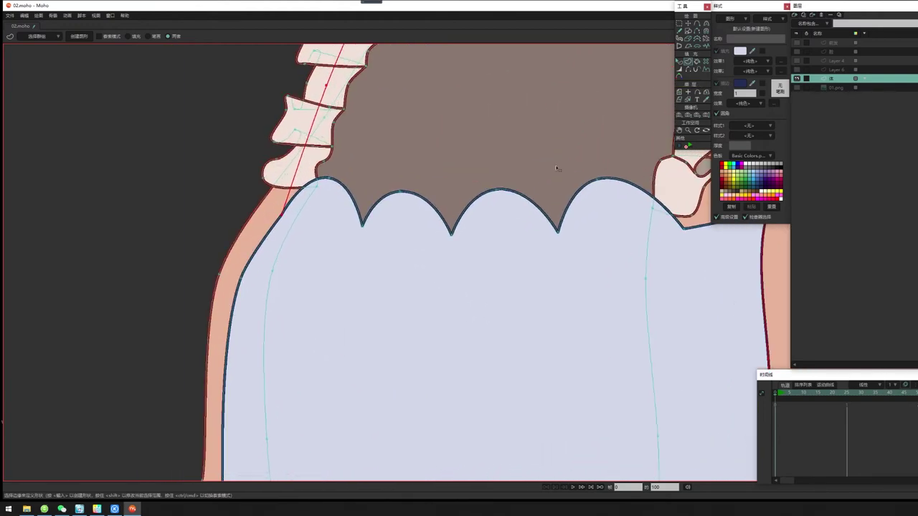
scroll(615, 219, down, 2)
click(594, 266)
scroll(492, 323, down, 3)
drag(353, 228, 648, 362)
scroll(647, 330, down, 3)
drag(541, 384, 513, 326)
drag(452, 170, 476, 199)
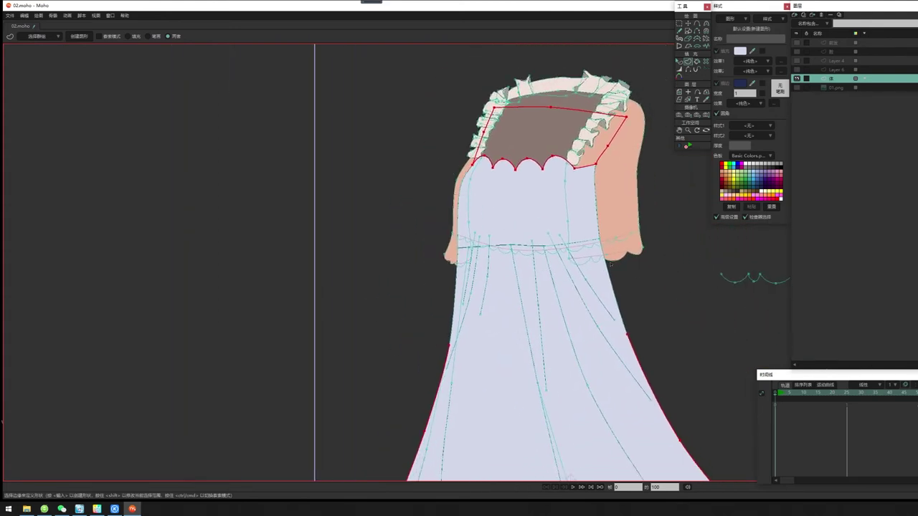
Remove the remaining skirt edges from the selection and create a filled chest shape above the scalloped neckline
scroll(621, 272, down, 3)
drag(566, 384, 487, 246)
drag(328, 160, 719, 430)
mouse_move(451, 92)
mouse_down()
mouse_move(493, 321)
mouse_move(803, 321)
mouse_up()
drag(617, 253, 579, 343)
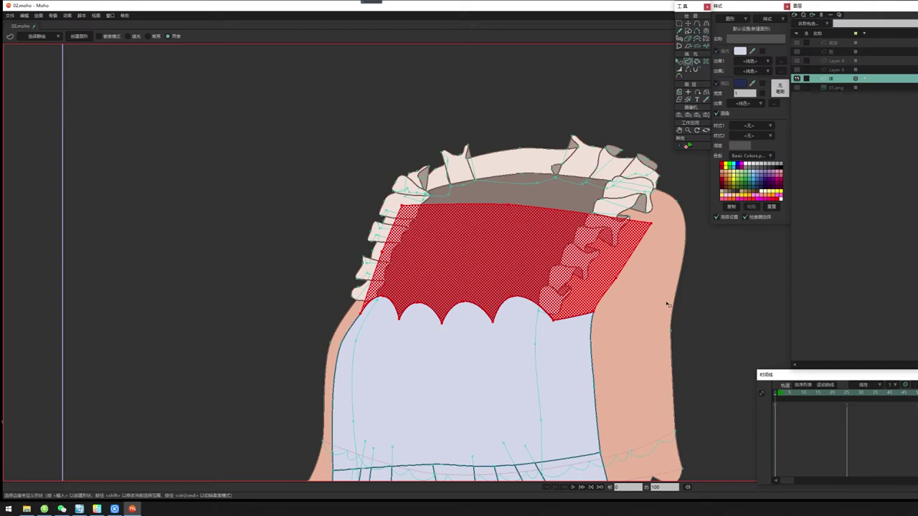
key(space)
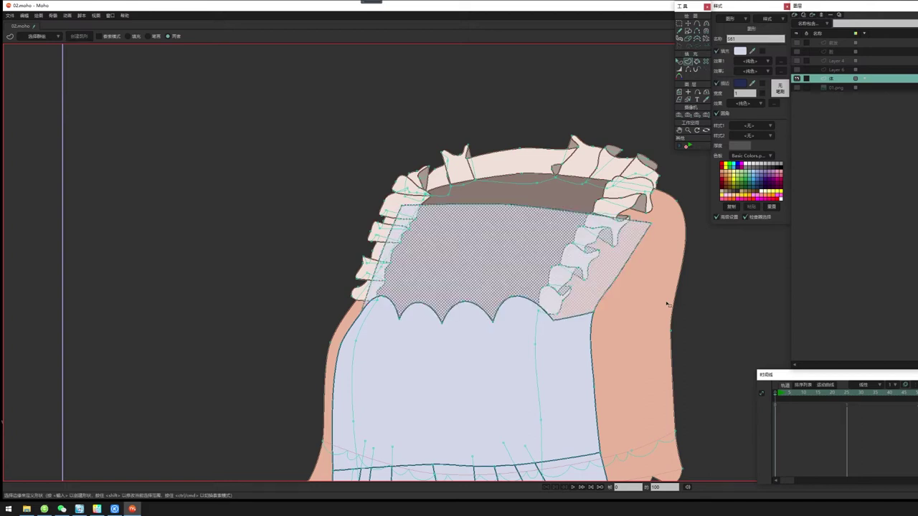
Copy the pink skin fill and dark red outline from the patch on Layer 4 to the chest shape, then hide that layer again
click(679, 62)
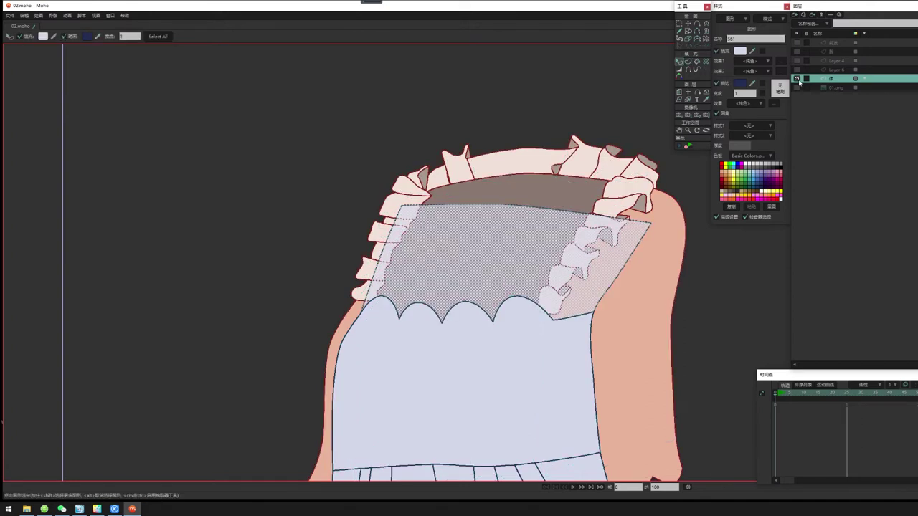
click(797, 88)
click(797, 88)
click(796, 70)
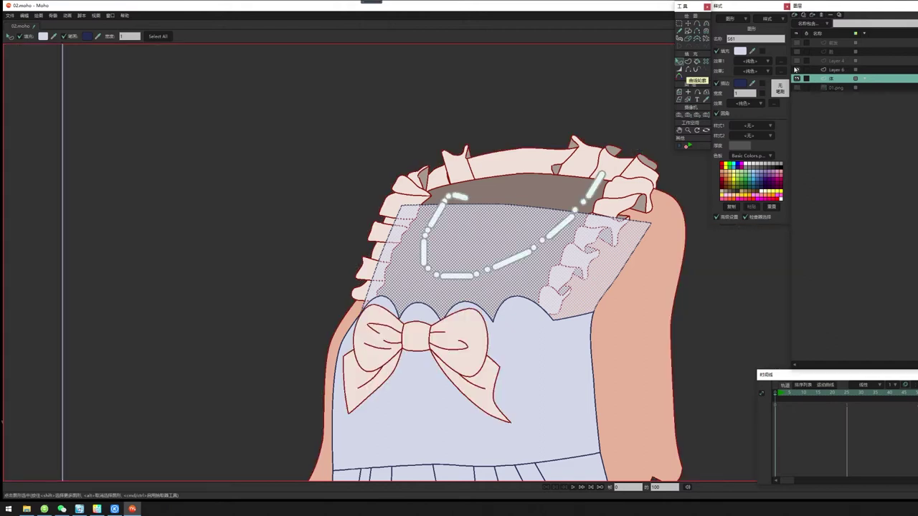
click(795, 70)
click(797, 60)
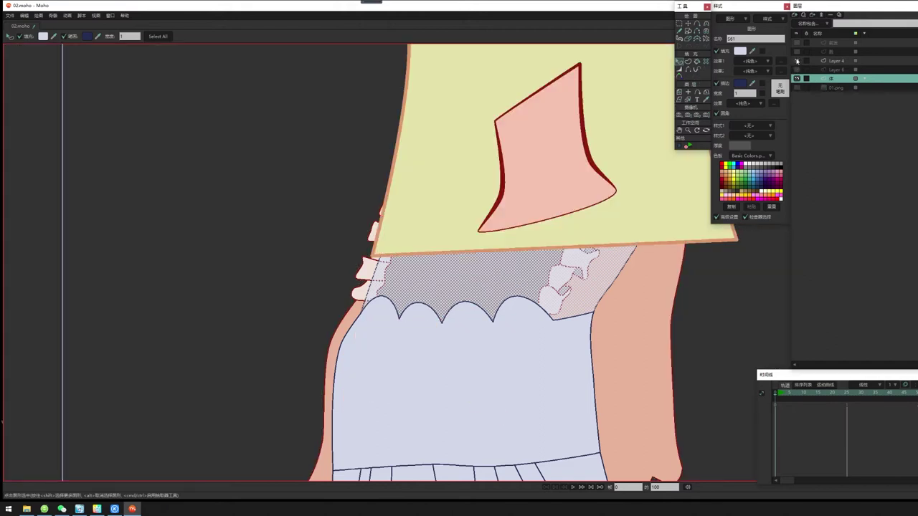
click(549, 153)
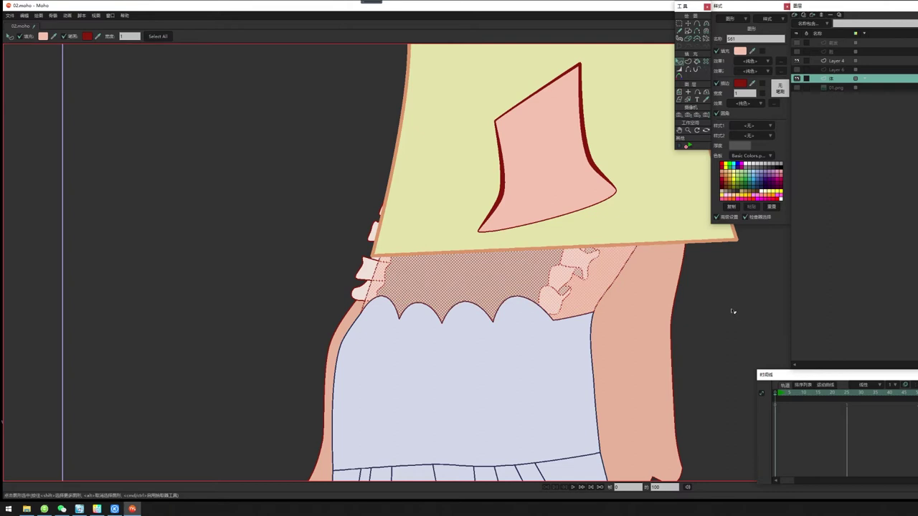
click(796, 61)
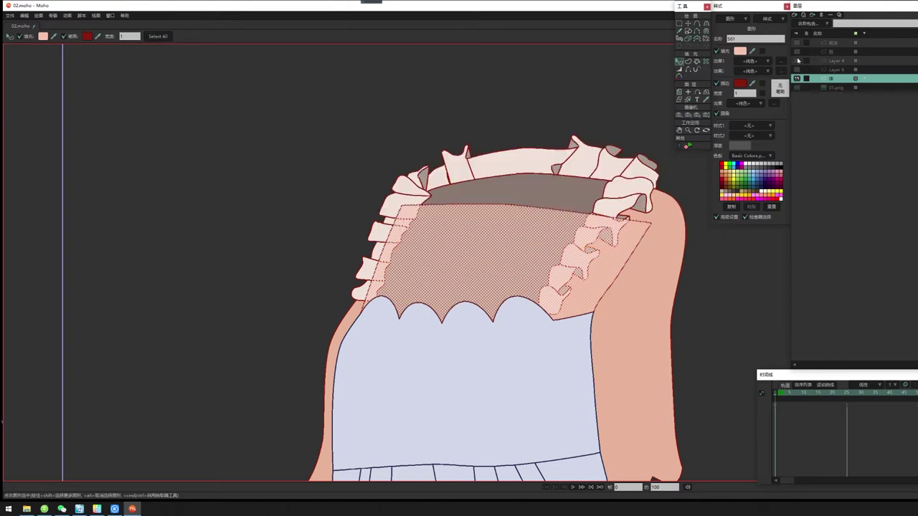
scroll(686, 277, down, 3)
drag(585, 340, 516, 269)
key(Return)
scroll(515, 269, up, 1)
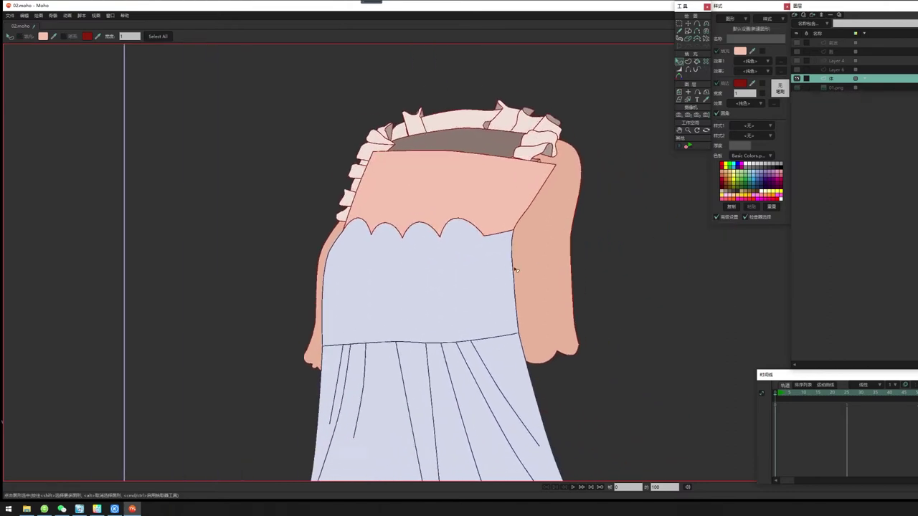
Examine the whole dress and how the chest shape overlaps the ruffles and sleeves
scroll(516, 270, up, 1)
scroll(340, 306, down, 5)
scroll(604, 283, up, 5)
drag(584, 267, 623, 233)
scroll(635, 258, down, 4)
drag(504, 393, 451, 261)
scroll(563, 305, down, 3)
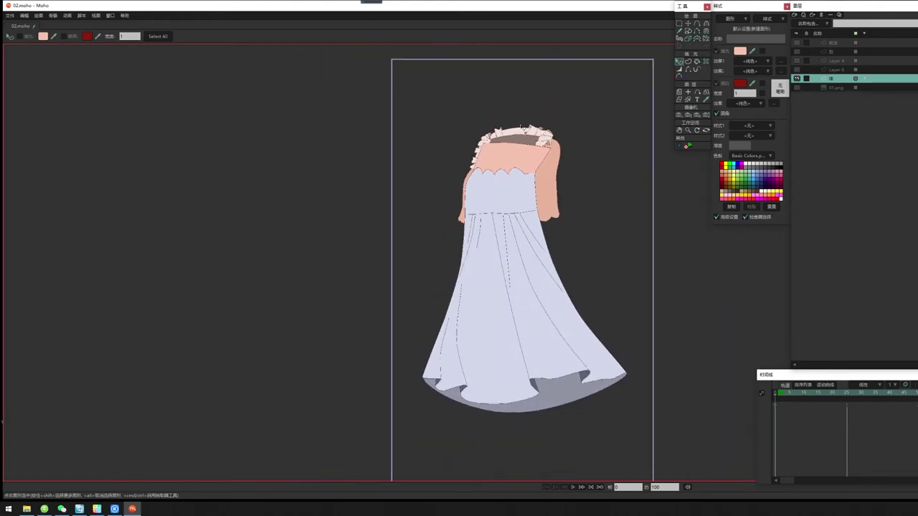
scroll(566, 246, up, 3)
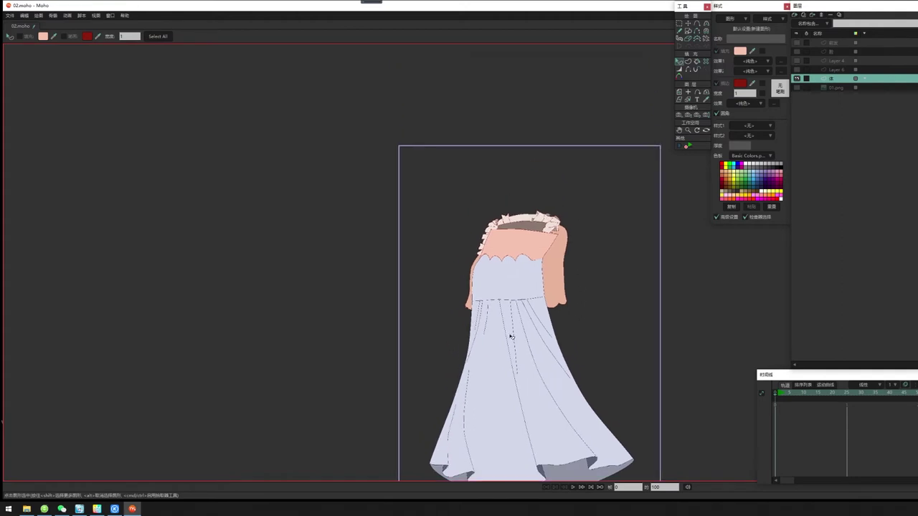
scroll(609, 351, down, 1)
scroll(620, 317, up, 2)
scroll(620, 317, up, 2)
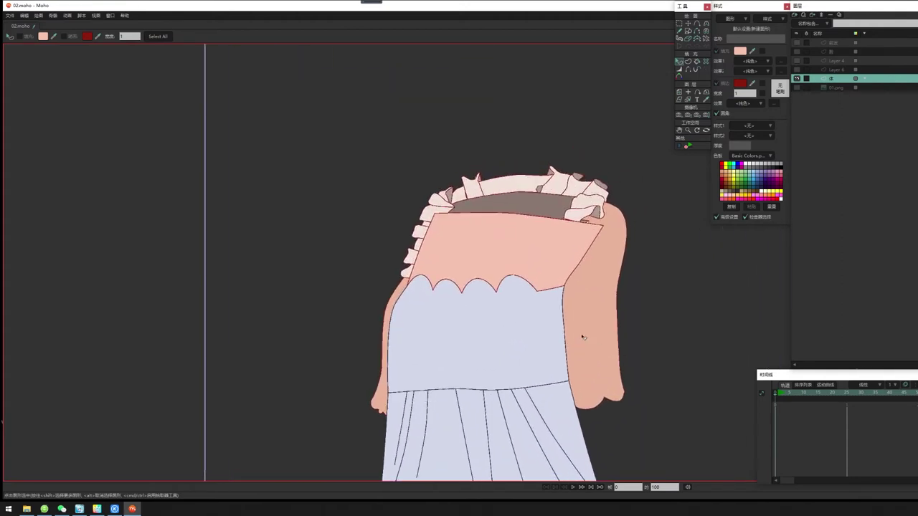
Lower the chest shape in the stacking order behind the neckline ruffles and the right sleeve, then clear the selection
click(508, 205)
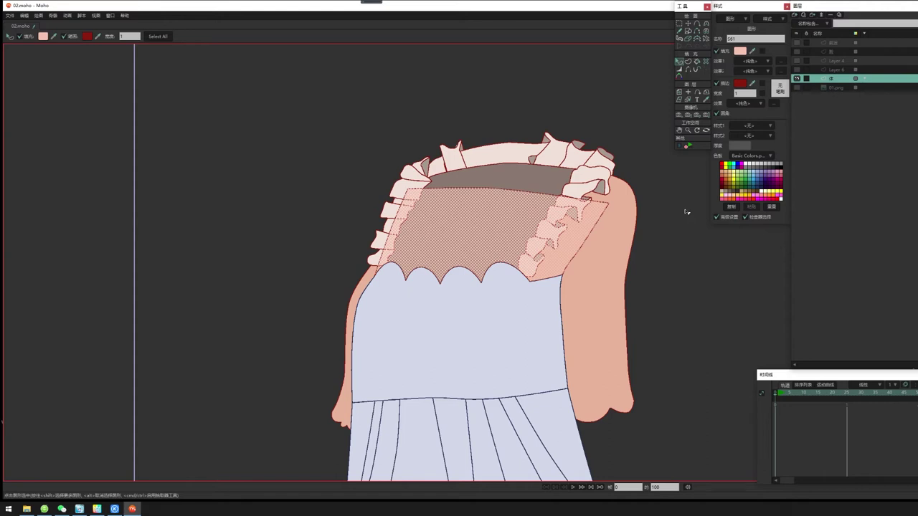
key(Delete)
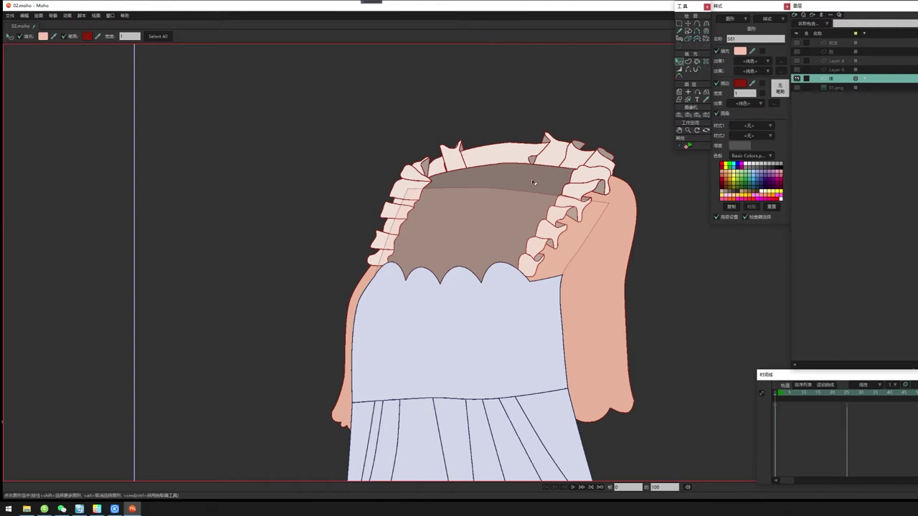
click(532, 182)
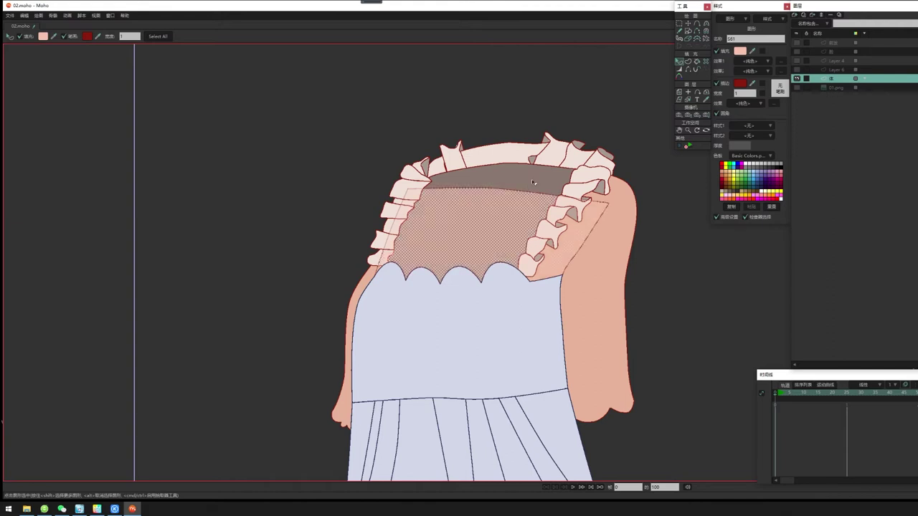
click(532, 182)
click(532, 182)
click(632, 168)
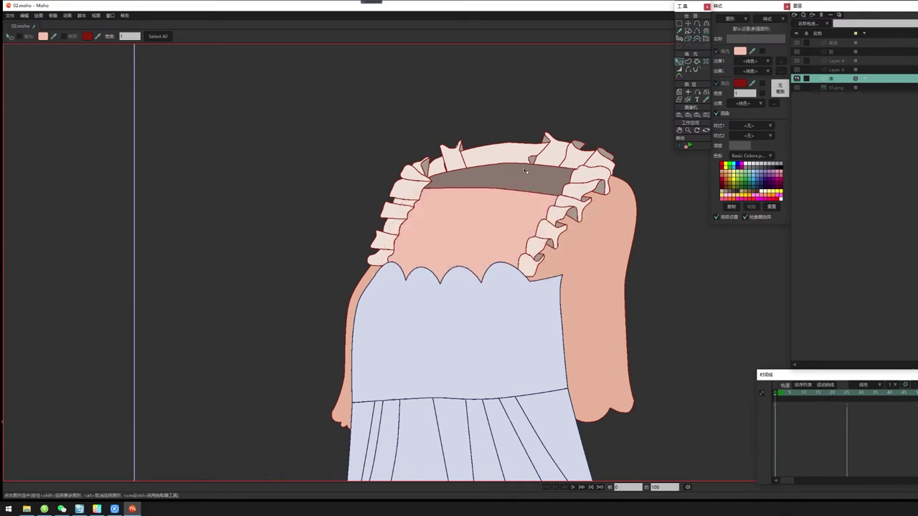
drag(542, 271, 538, 247)
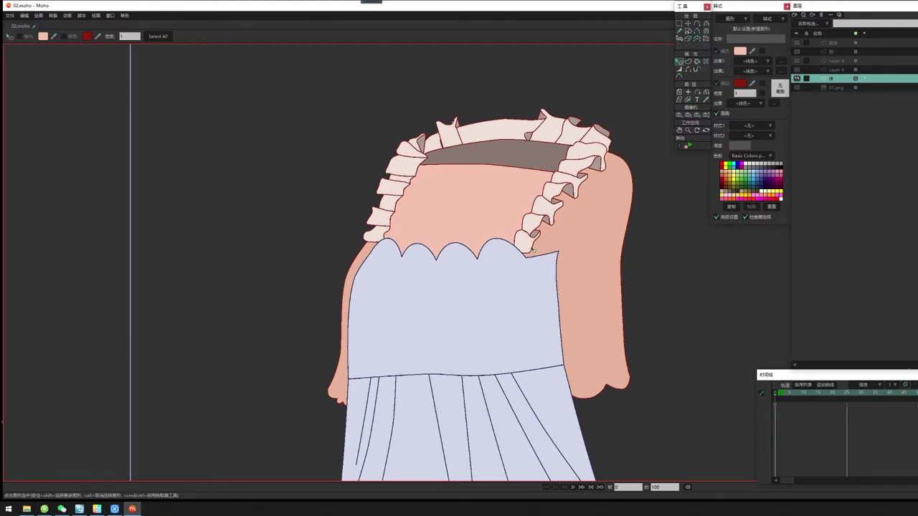
Change the right sleeve's fill to a muted yellow and select the left sleeve shape
click(615, 202)
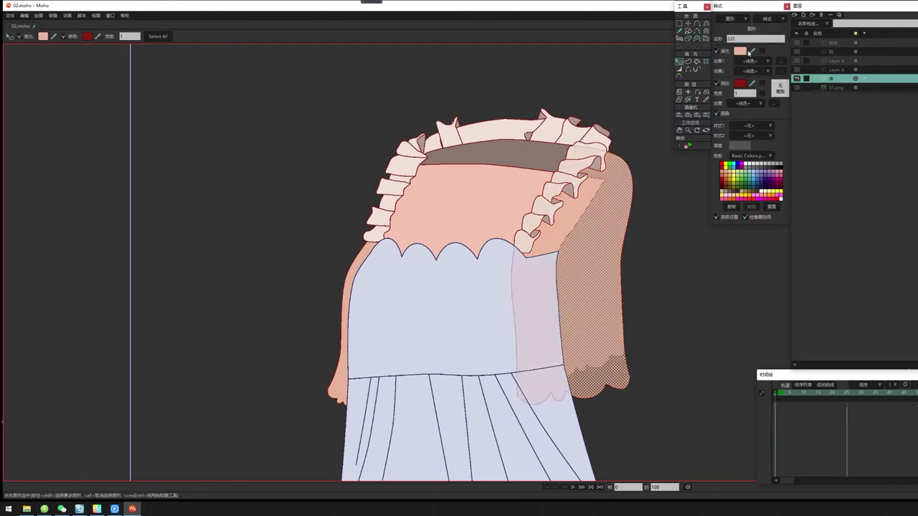
click(746, 52)
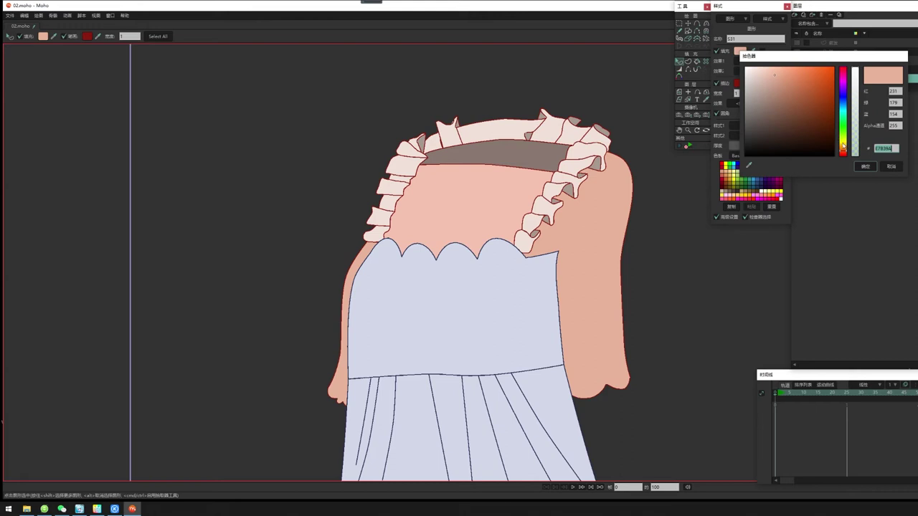
click(844, 146)
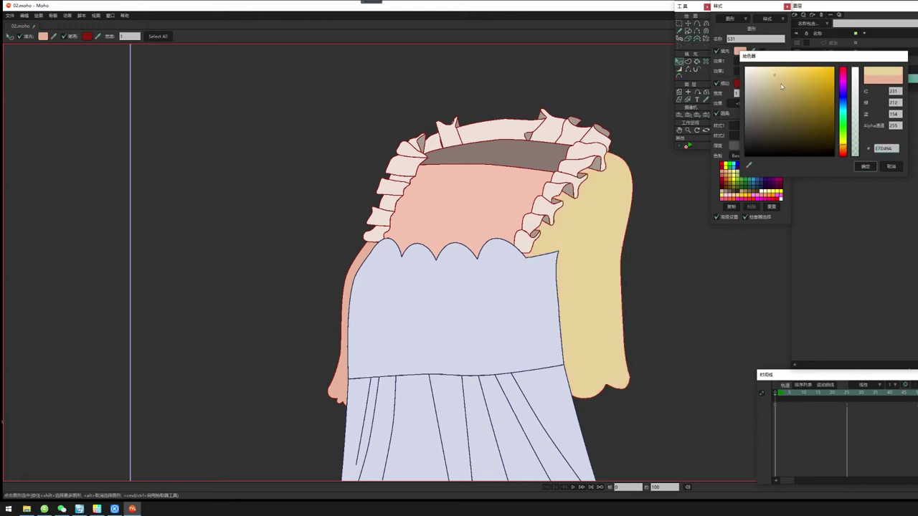
click(782, 85)
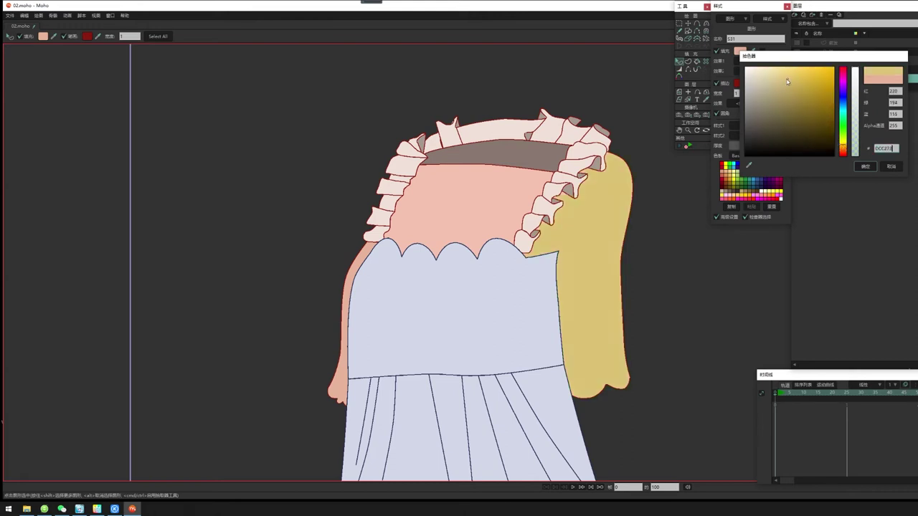
click(865, 166)
click(364, 276)
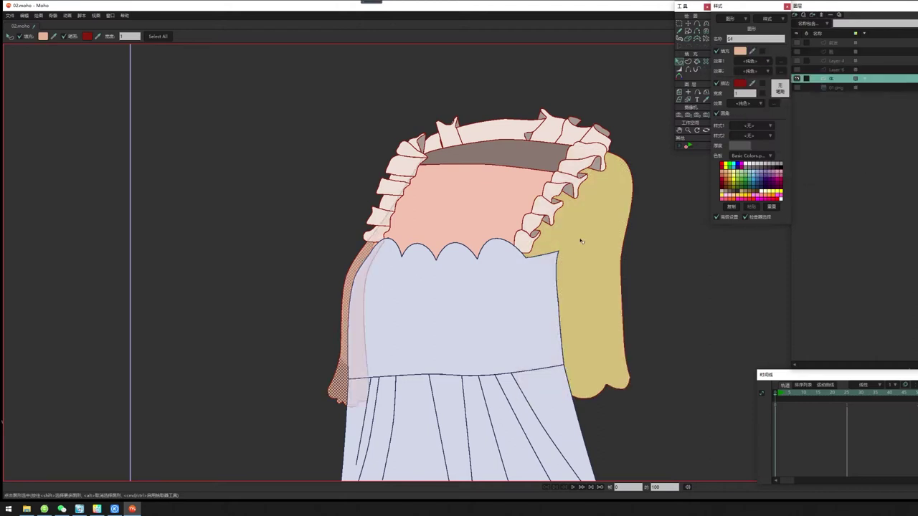
Give the left sleeve the same muted yellow fill as the right sleeve, then clear the selection
click(659, 261)
drag(659, 261, 653, 289)
drag(601, 252, 591, 198)
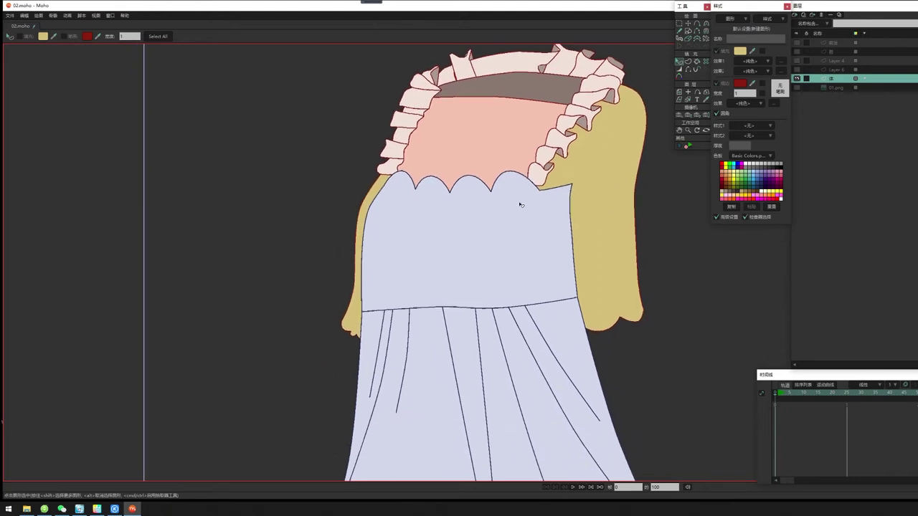
Lower the scalloped lavender bodice shape behind both sleeves, keeping it in front of the grey inner shape, then clear the selection
click(506, 200)
drag(631, 228, 612, 228)
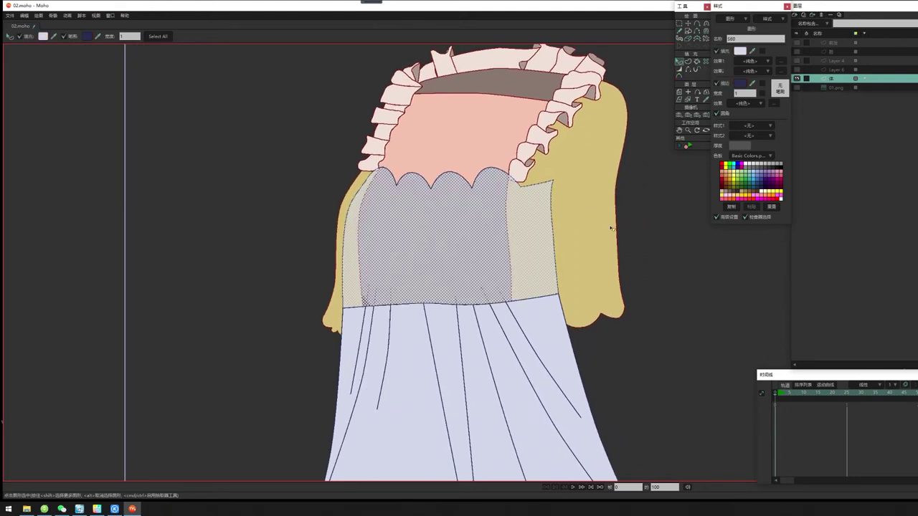
click(697, 202)
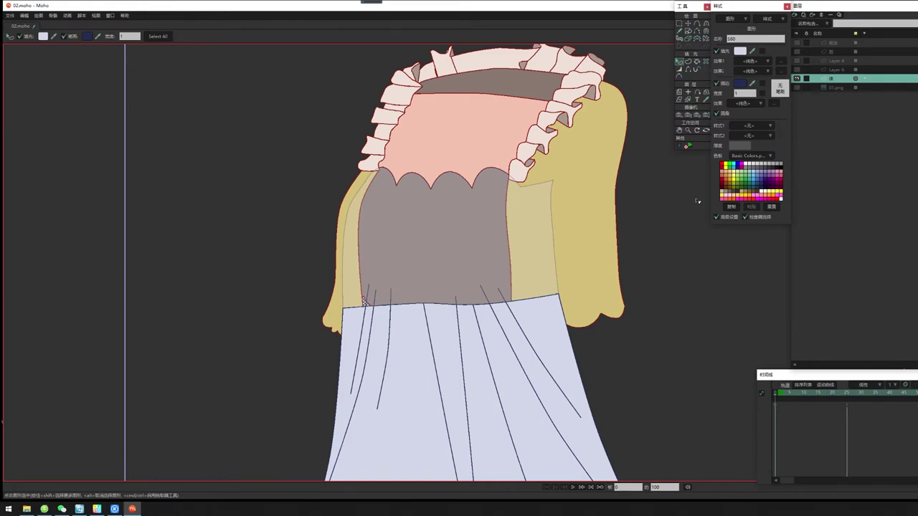
key(Up)
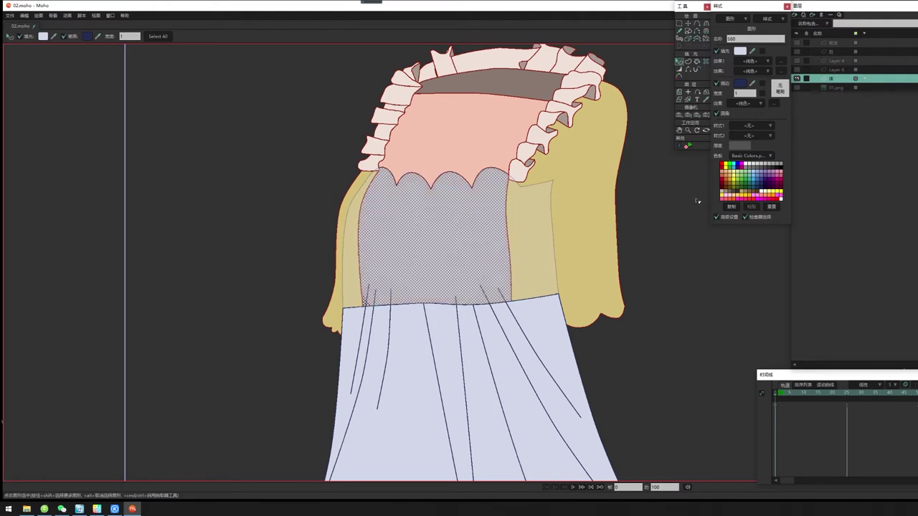
click(669, 223)
drag(411, 243, 408, 278)
Try stacking the bodice behind the pink chest shape, then bring it back in front
scroll(445, 257, up, 5)
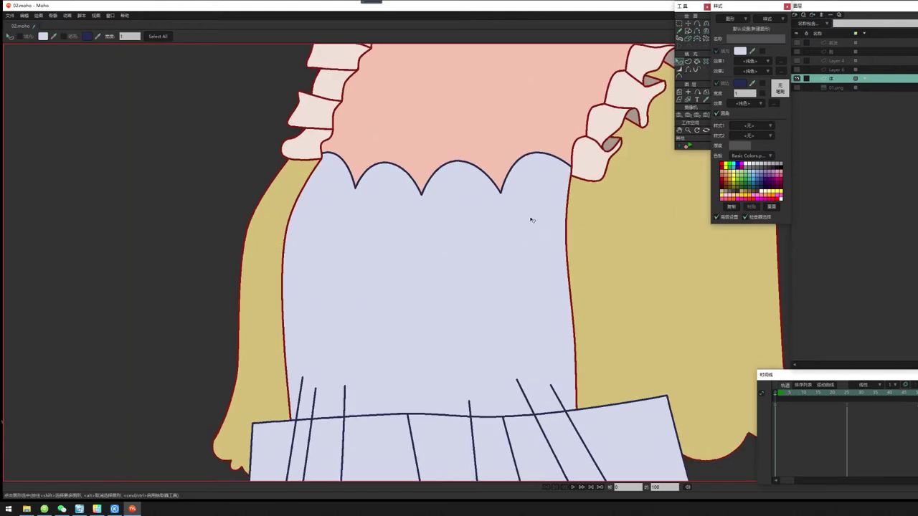
scroll(531, 220, up, 3)
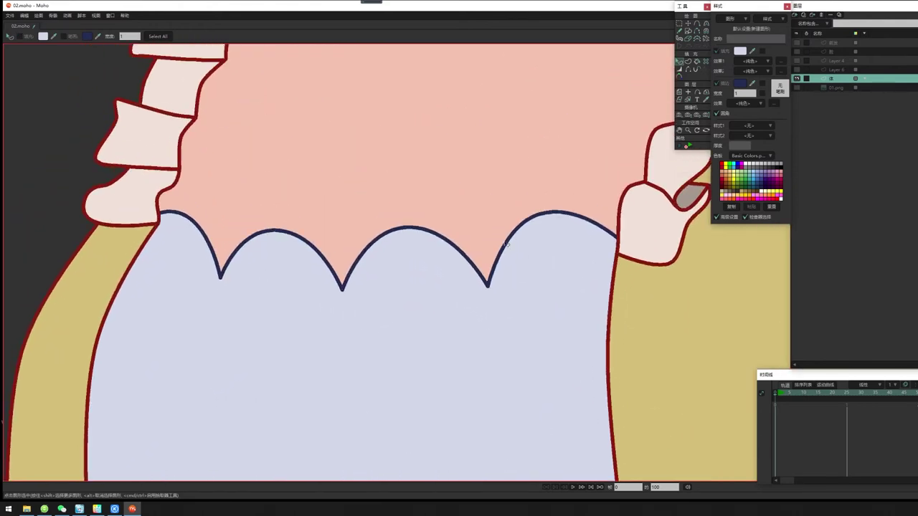
click(563, 249)
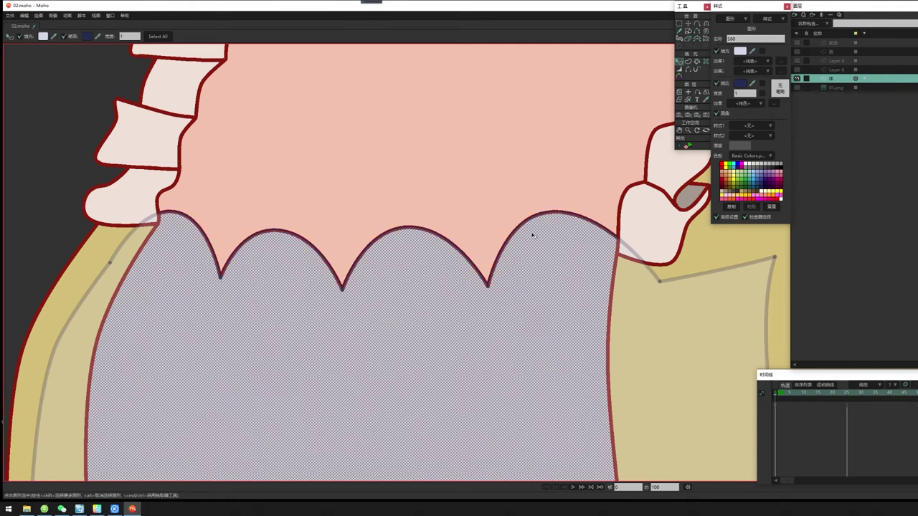
click(38, 110)
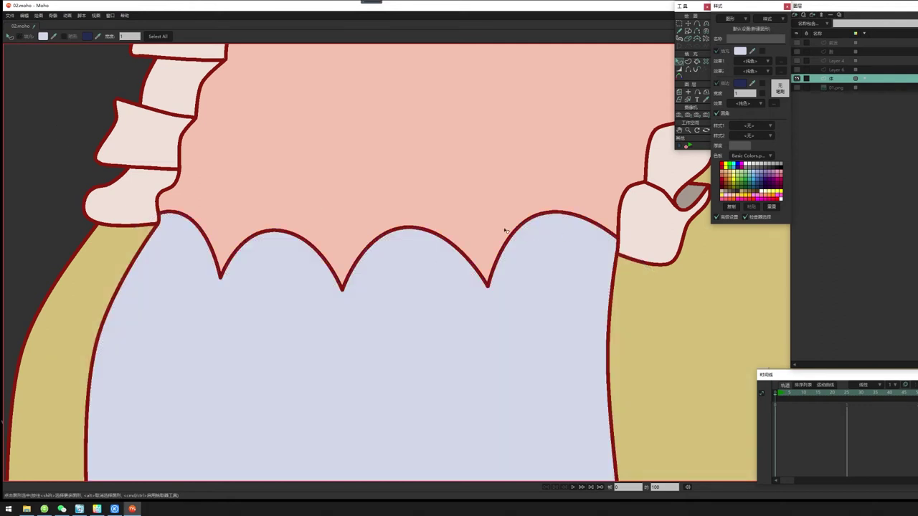
click(561, 249)
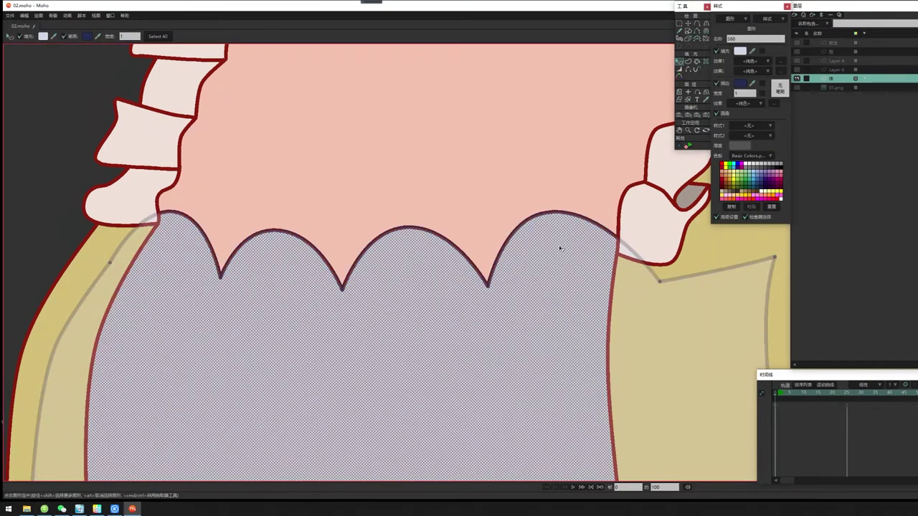
click(41, 171)
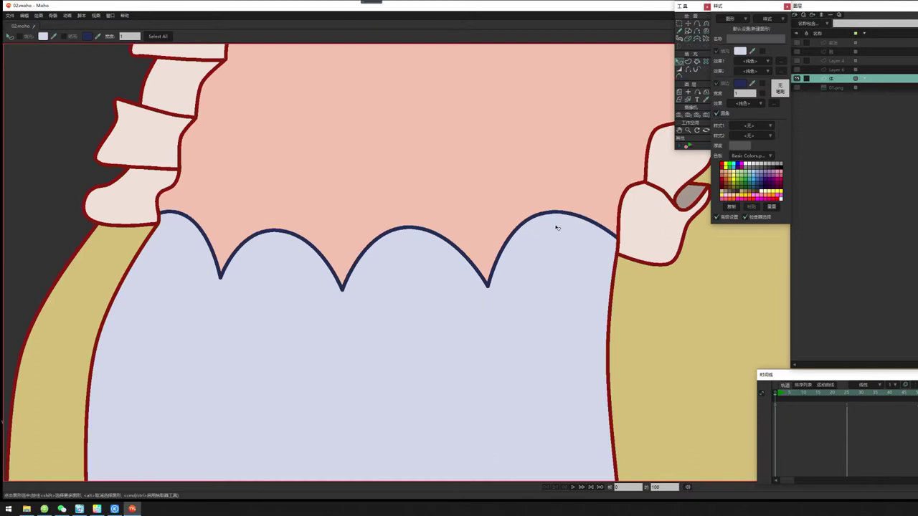
Render a preview of the current frame to check the dress, then close it
key(ctrl+r)
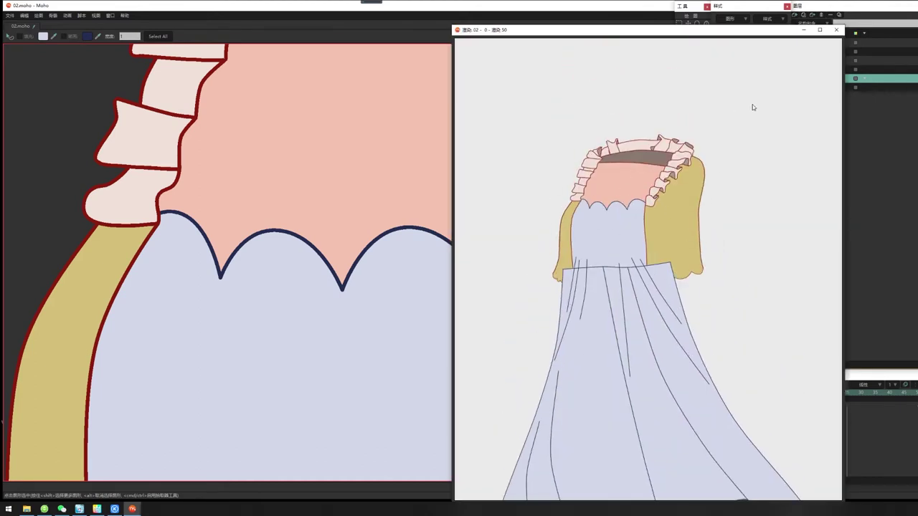
click(835, 30)
drag(474, 239, 528, 191)
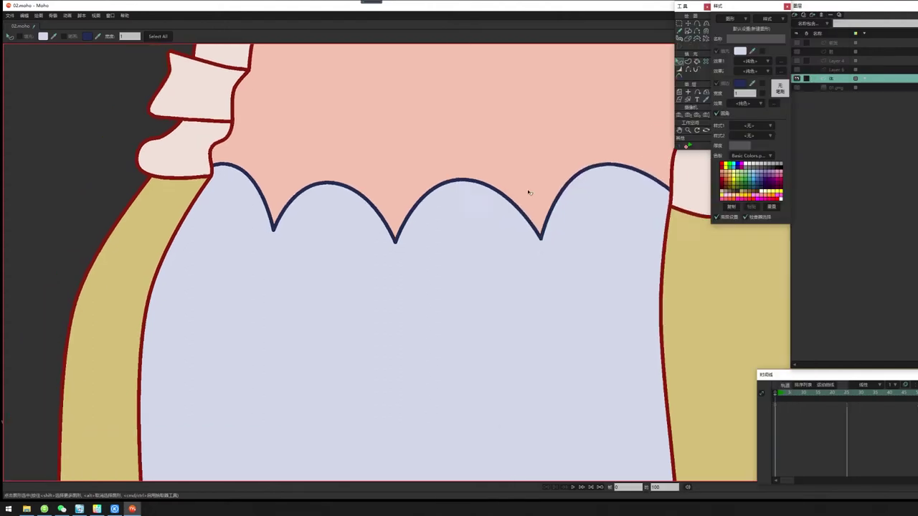
scroll(528, 192, down, 5)
drag(309, 322, 261, 118)
scroll(545, 294, down, 3)
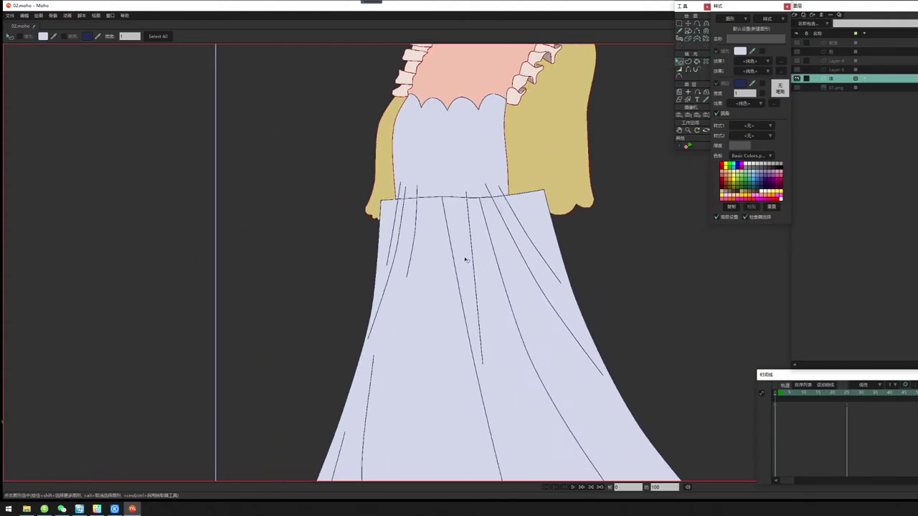
Inspect how the skirt panels, grey inner shape, pink chest and bodice overlap by selecting each one
click(456, 206)
scroll(481, 210, up, 3)
scroll(720, 249, up, 2)
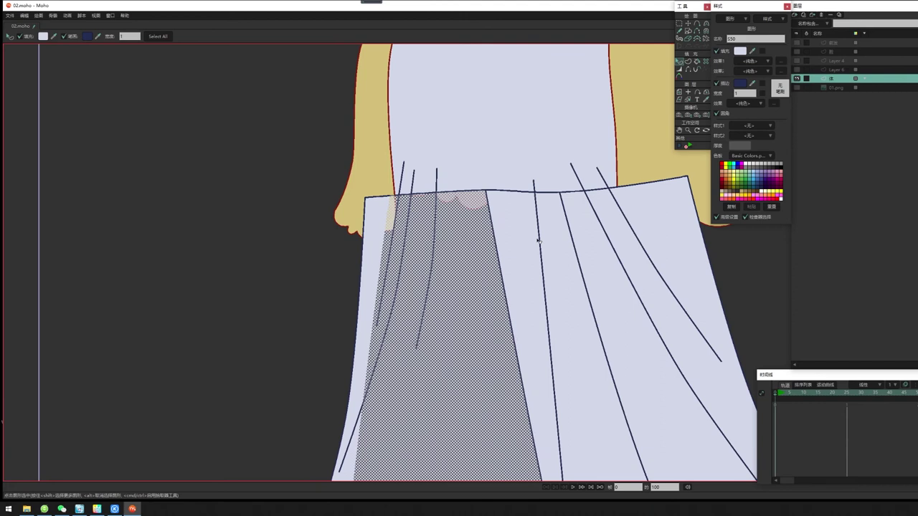
drag(503, 241, 473, 306)
drag(528, 205, 481, 336)
scroll(567, 123, down, 4)
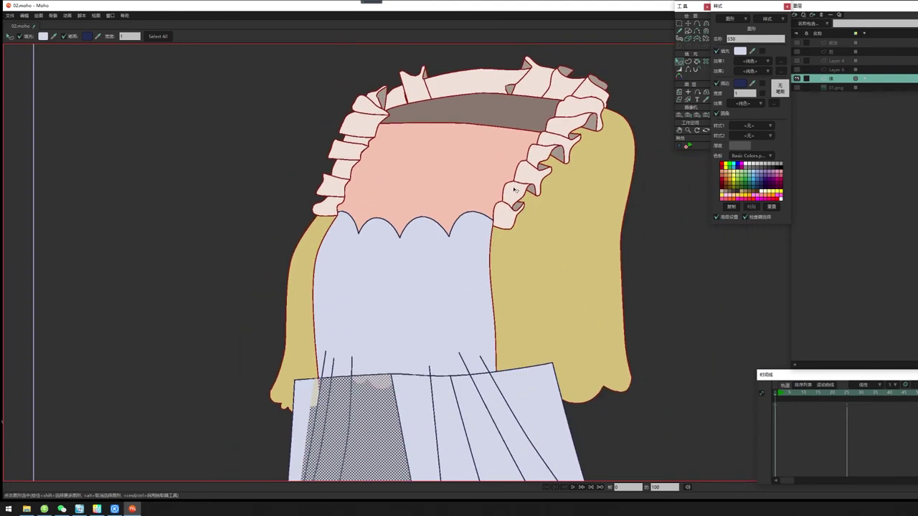
click(520, 116)
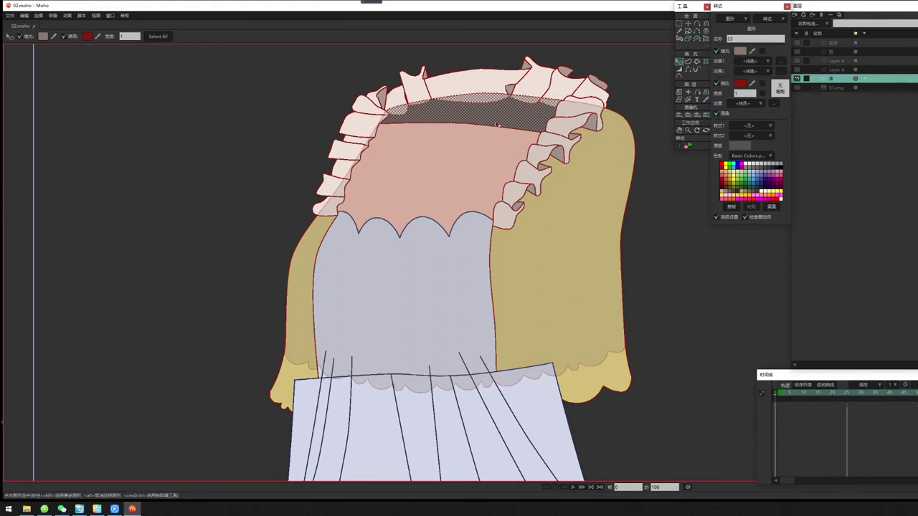
click(468, 168)
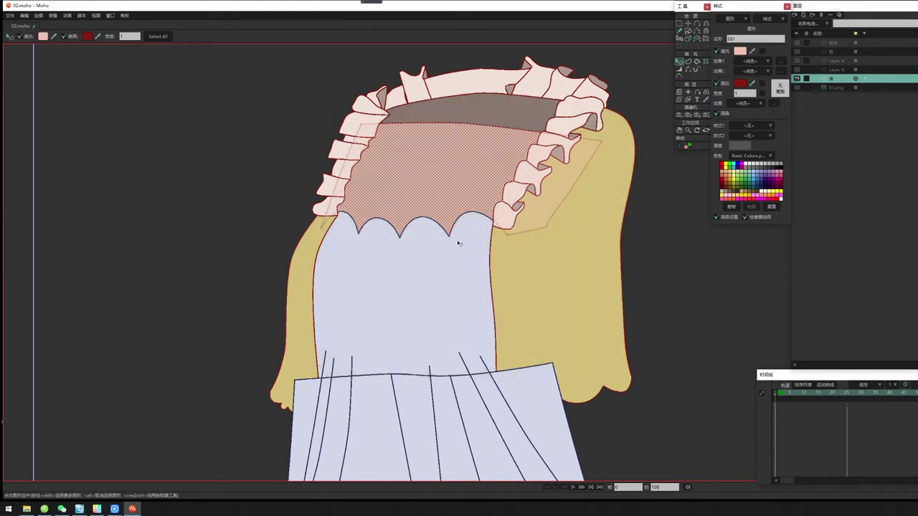
click(459, 244)
drag(468, 303, 492, 198)
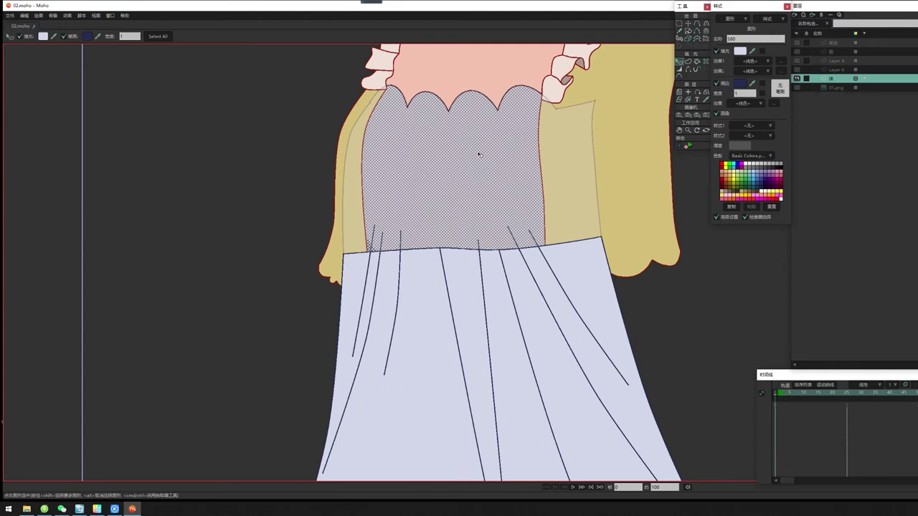
drag(479, 154, 464, 161)
drag(546, 232, 522, 207)
scroll(522, 206, down, 5)
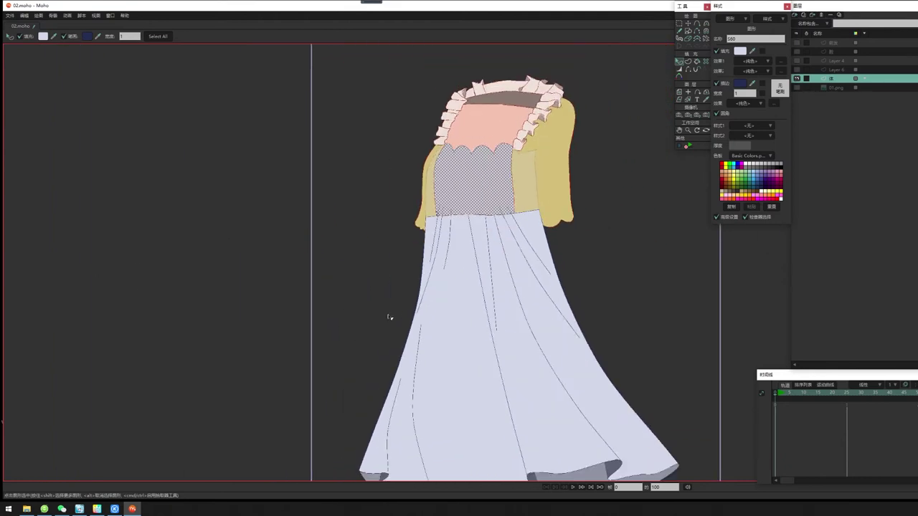
drag(390, 316, 341, 228)
drag(448, 133, 431, 270)
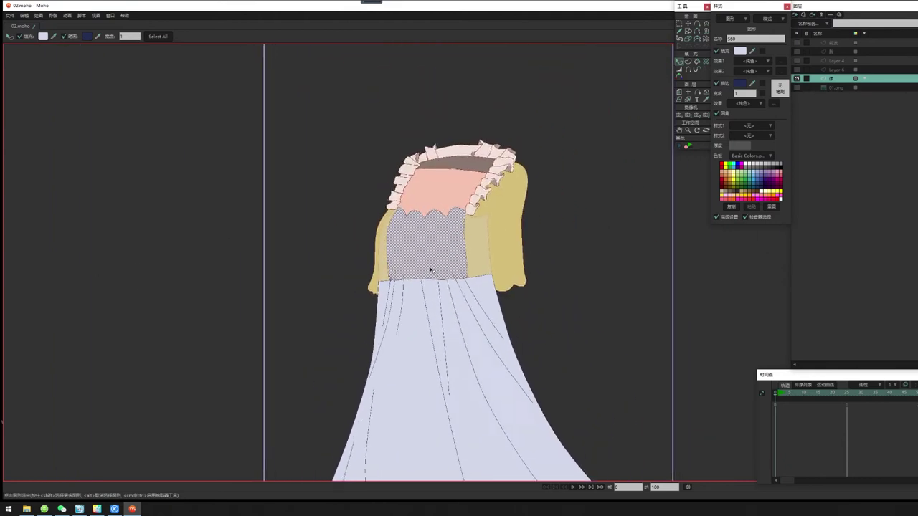
scroll(431, 270, up, 5)
click(452, 269)
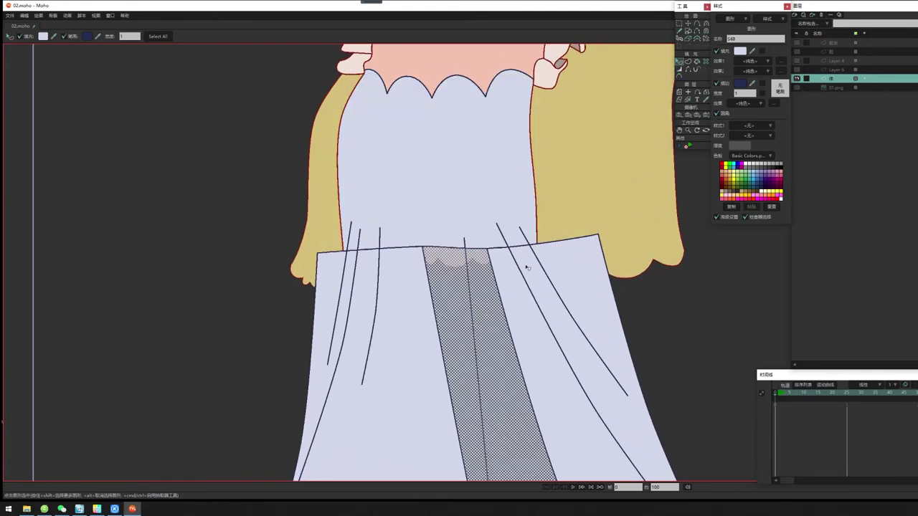
Lower the right skirt panel in the stacking order behind the right sleeve, then clear the selection
drag(552, 276, 526, 229)
drag(548, 332, 532, 183)
scroll(555, 233, down, 5)
scroll(398, 324, down, 3)
drag(506, 251, 469, 191)
drag(511, 226, 500, 313)
scroll(499, 287, up, 1)
click(491, 219)
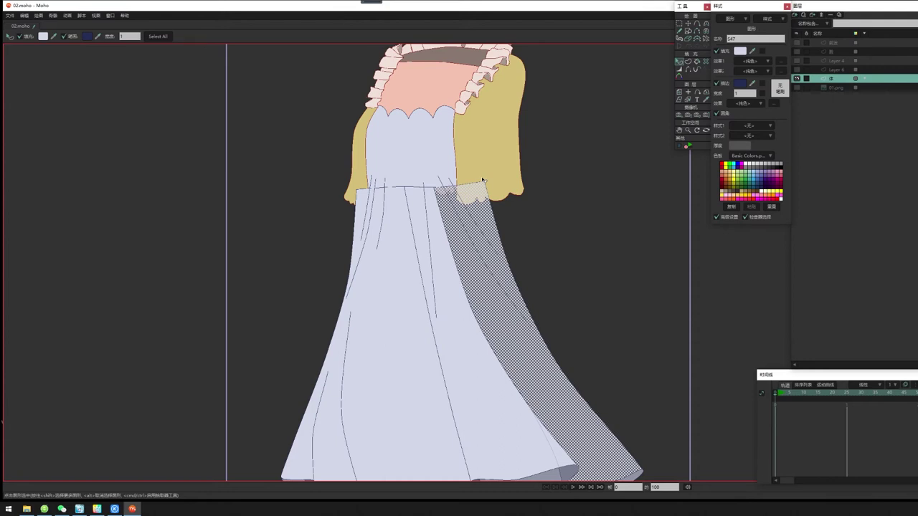
scroll(463, 262, up, 2)
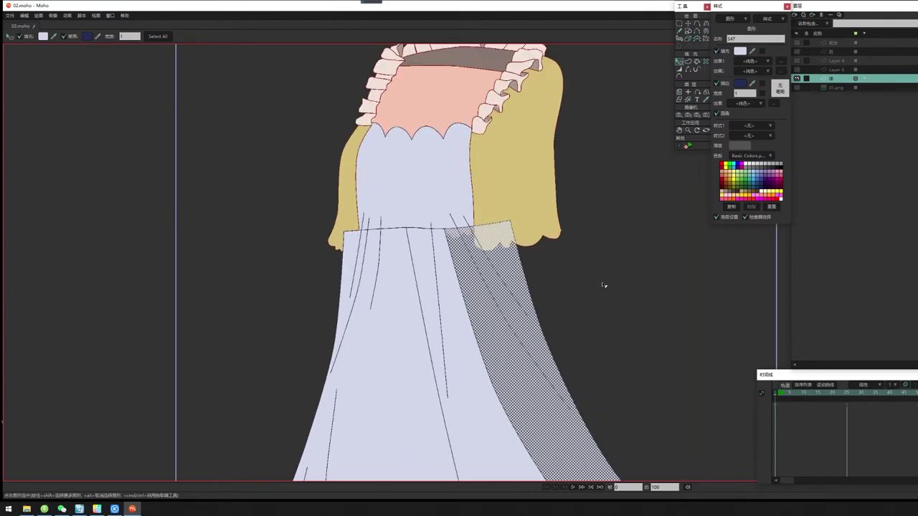
scroll(573, 268, up, 3)
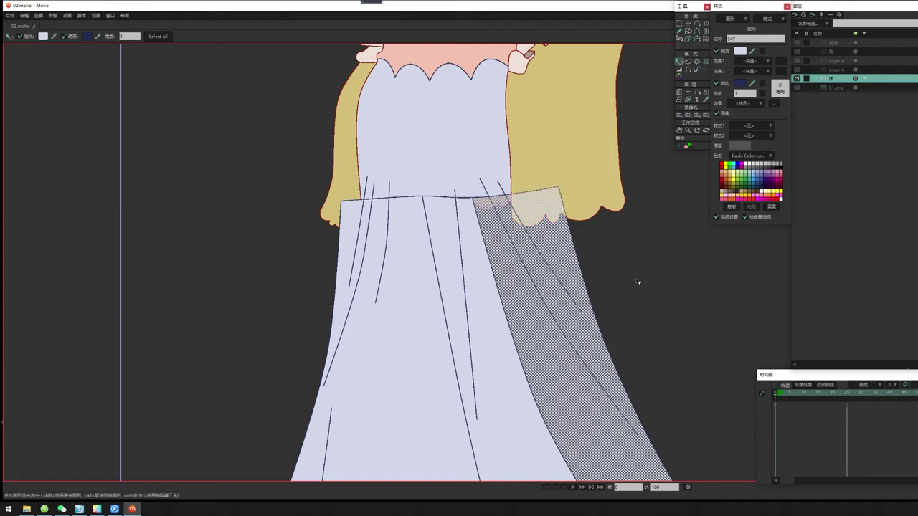
click(660, 266)
scroll(661, 268, down, 2)
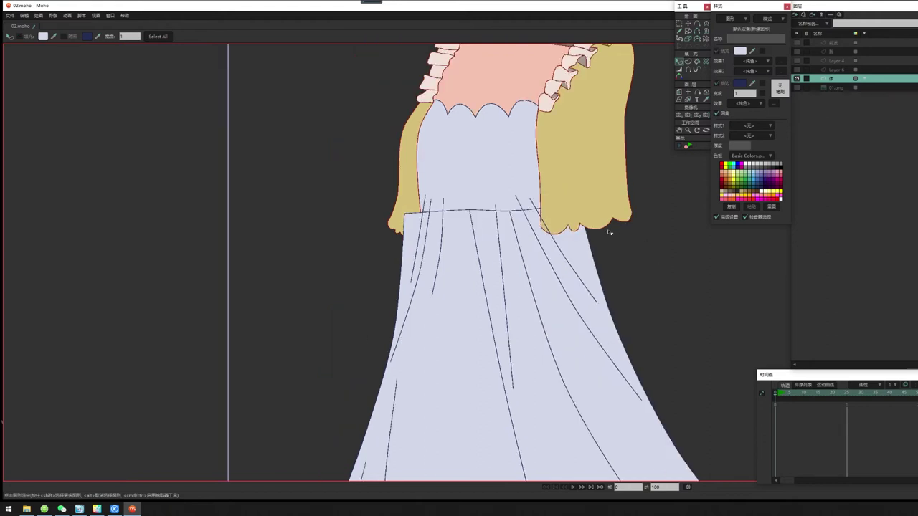
Try lowering the long fold line near the skirt's right side behind its panel, then restore its stacking position
click(522, 205)
scroll(543, 214, up, 3)
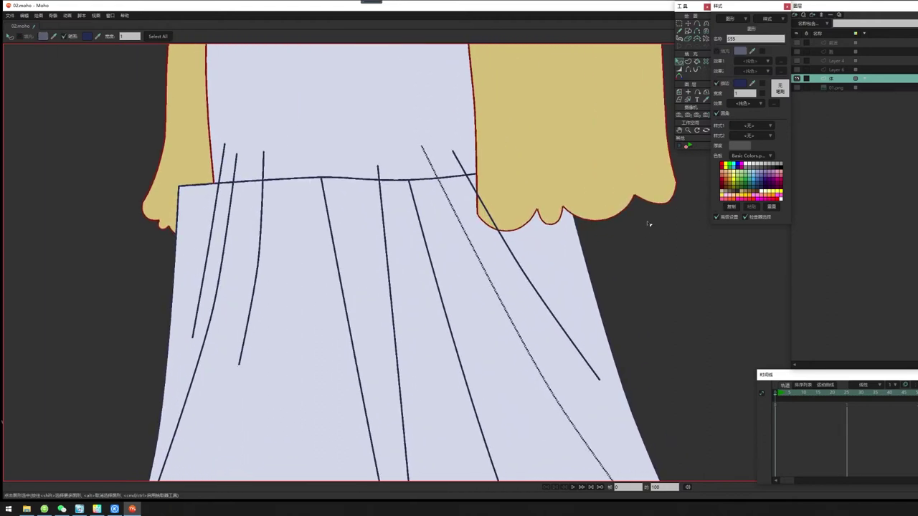
click(612, 217)
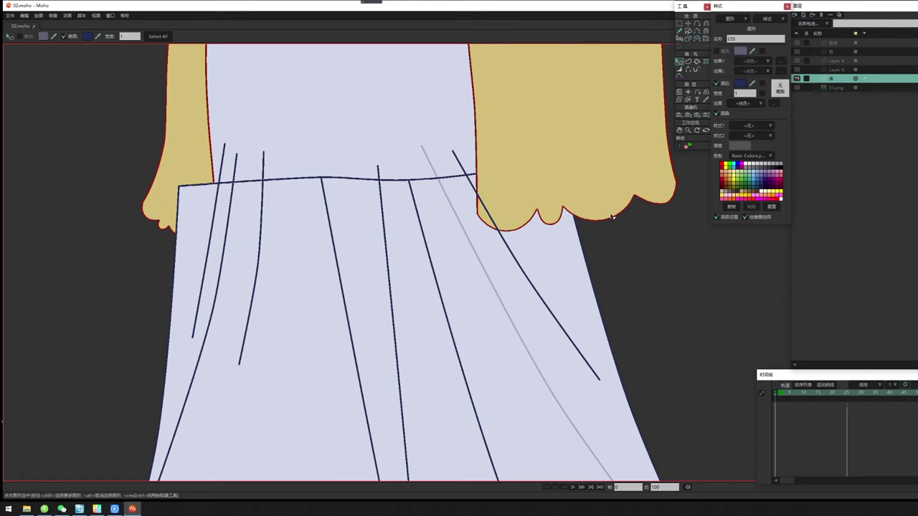
key(ctrl+z)
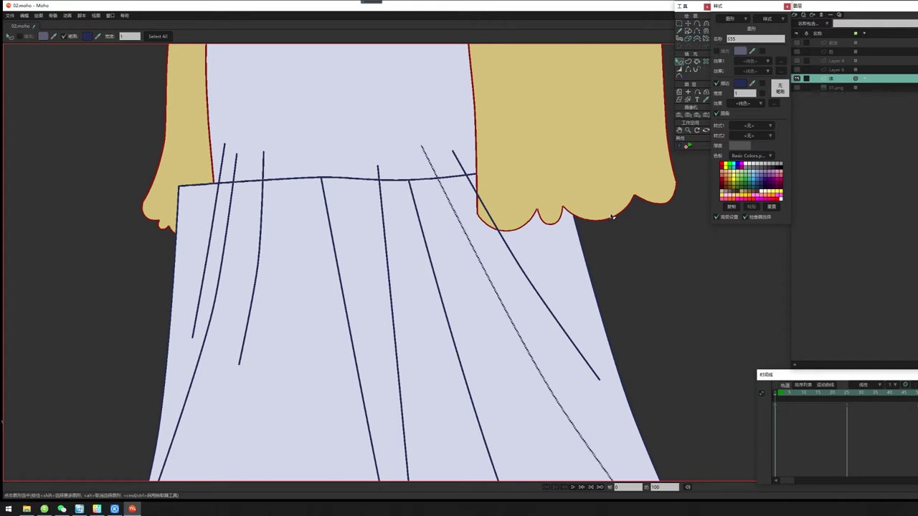
click(612, 217)
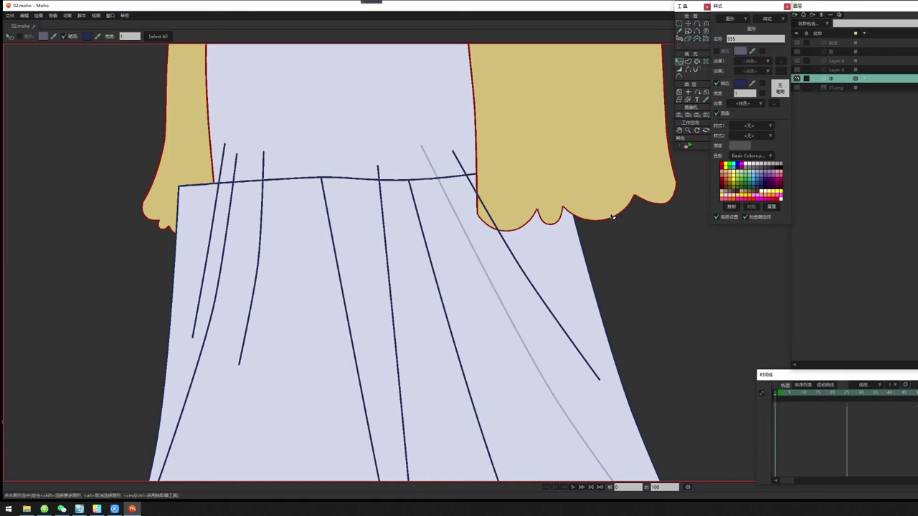
key(Up)
scroll(617, 190, down, 1)
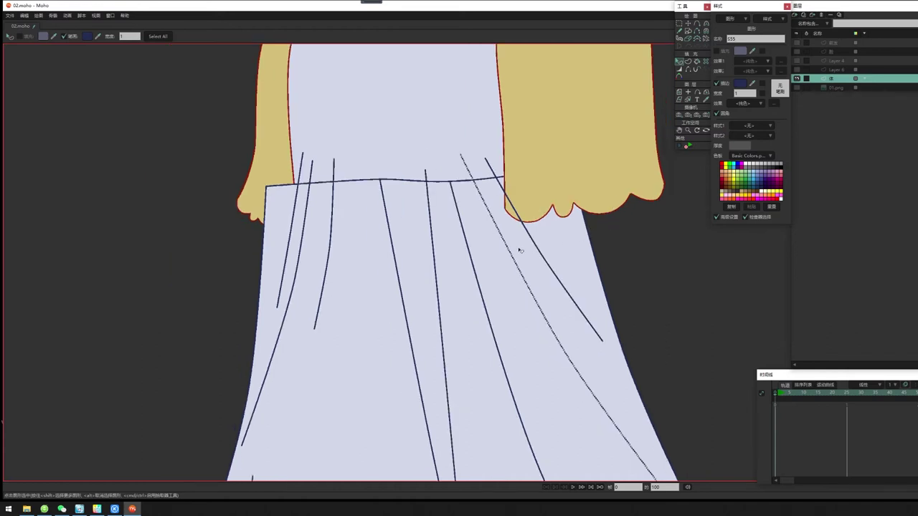
drag(457, 222, 445, 276)
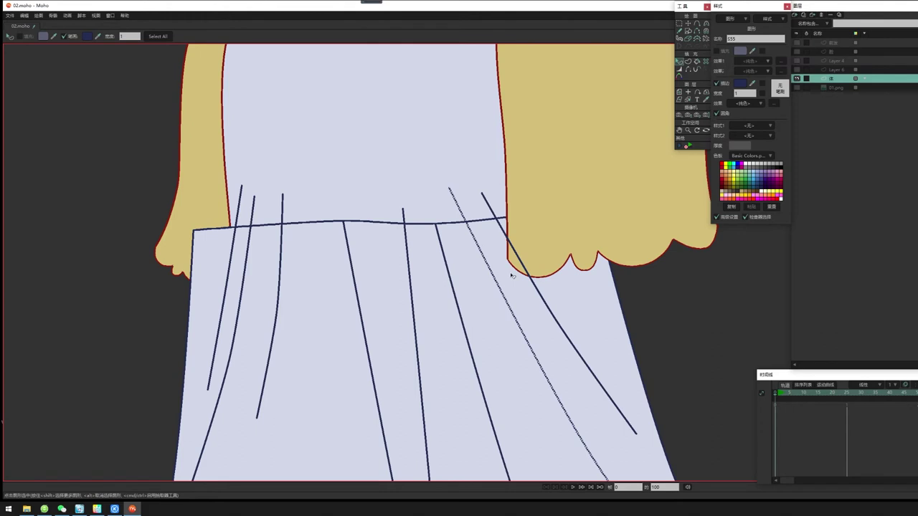
Try raising the right skirt panel above the right sleeve and long fold line, then lower it back and deselect it
click(466, 258)
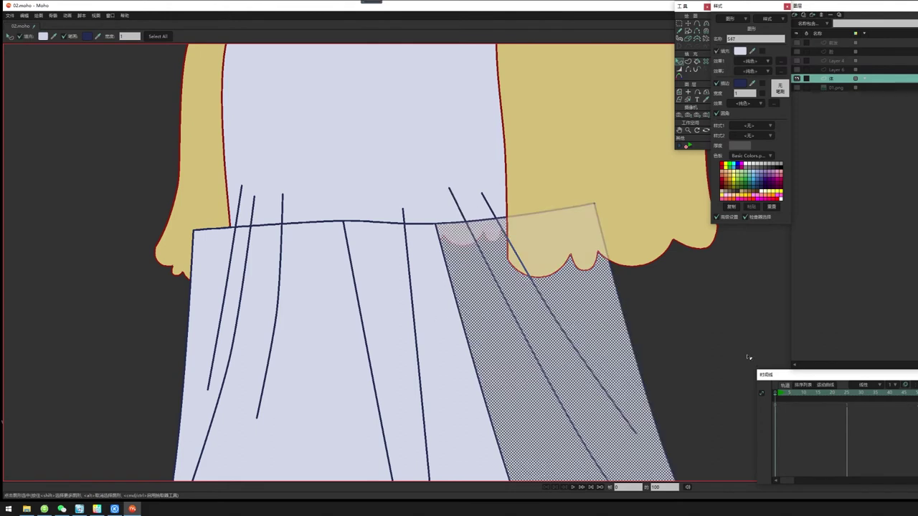
key(Up)
key(Up)
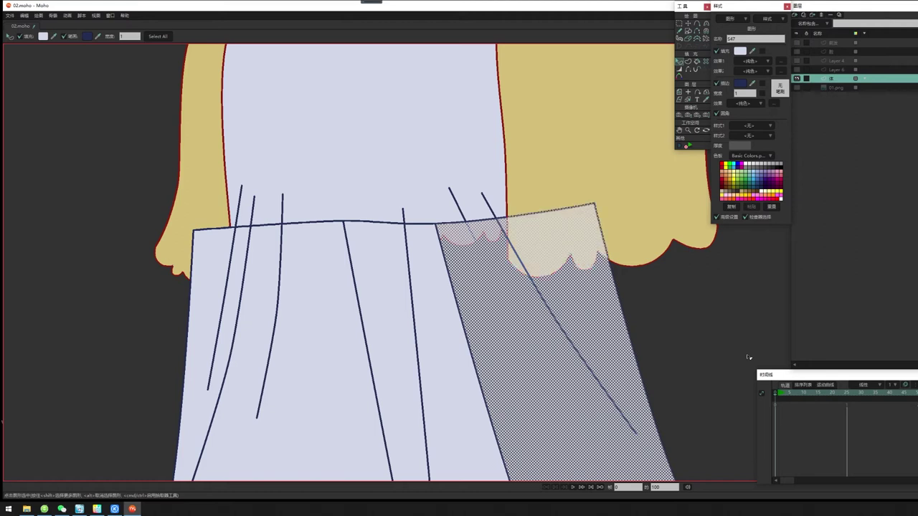
key(Down)
key(Down)
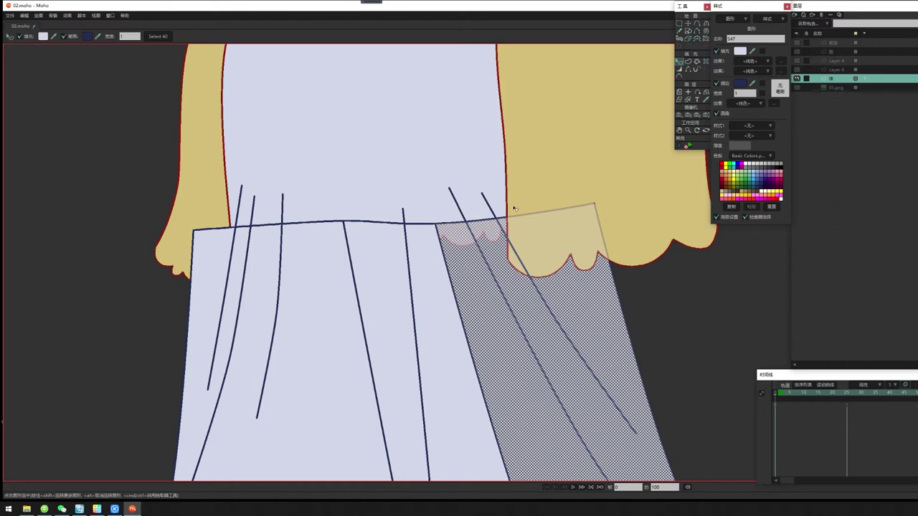
click(699, 332)
scroll(567, 338, down, 2)
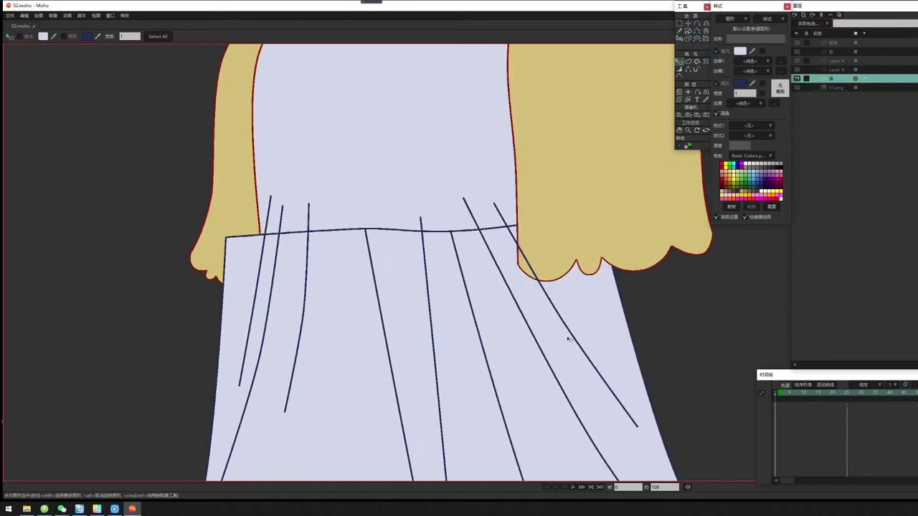
Lower the rightmost fold line in the stacking order behind the right sleeve, then clear the selection
click(558, 302)
click(483, 225)
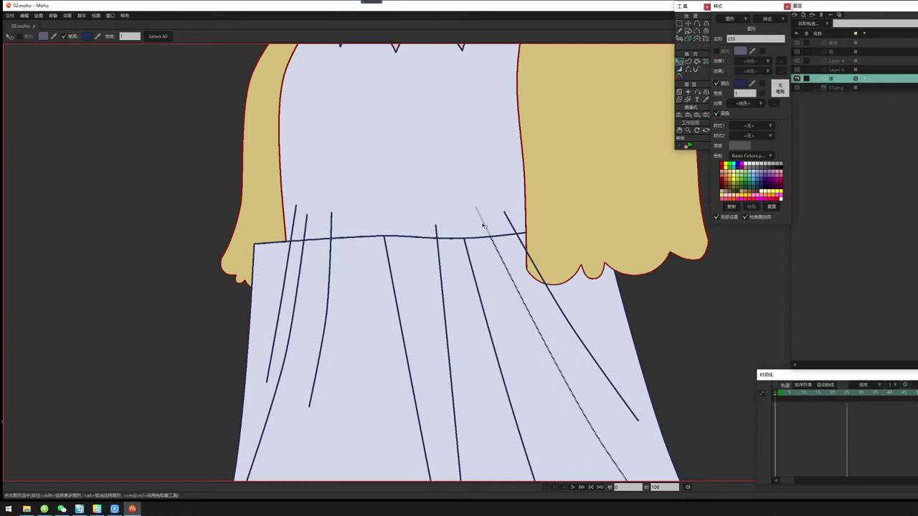
click(523, 244)
click(523, 244)
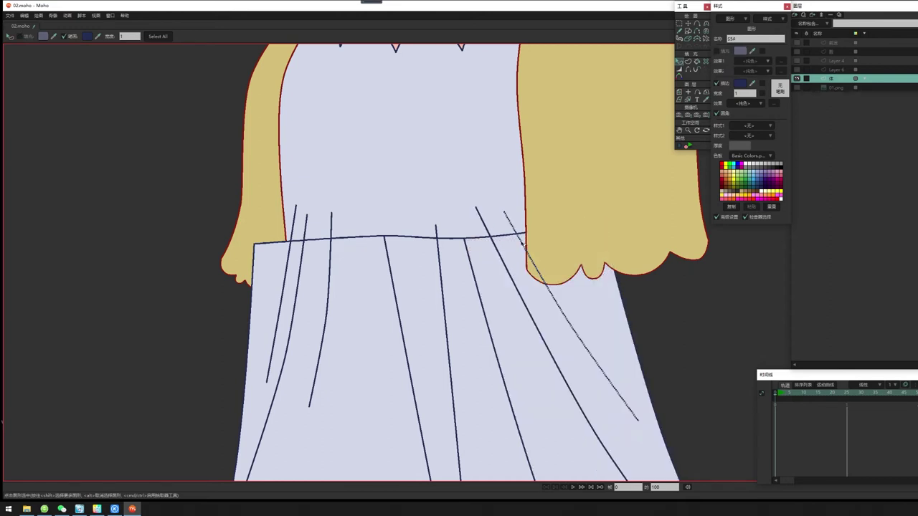
click(523, 244)
click(686, 314)
scroll(686, 314, down, 4)
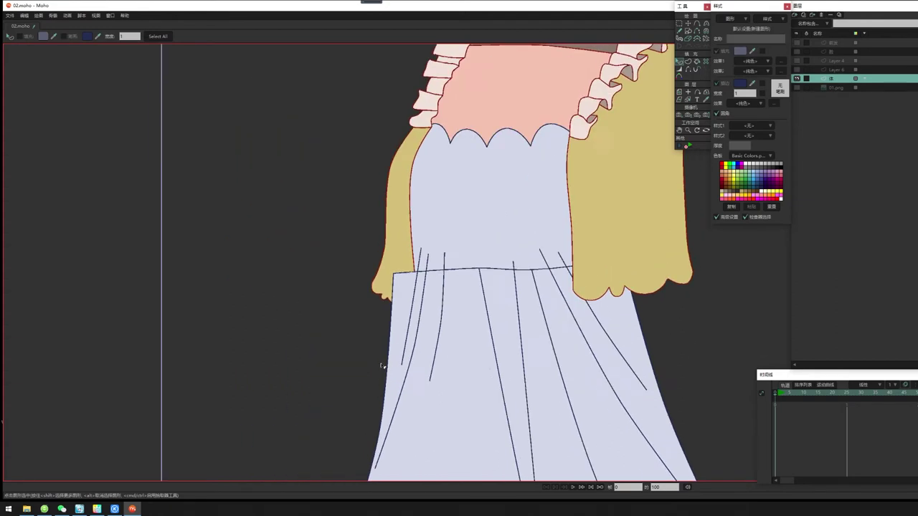
Inspect the whole dress from hem to neckline and how the narrow middle skirt panel overlaps the waist
drag(381, 364, 432, 315)
drag(583, 299, 552, 112)
drag(572, 313, 311, 382)
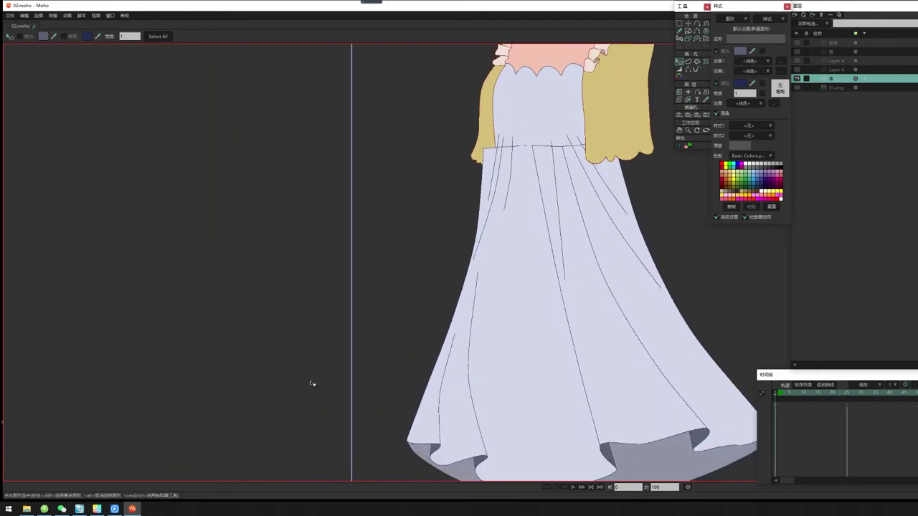
drag(547, 439, 506, 385)
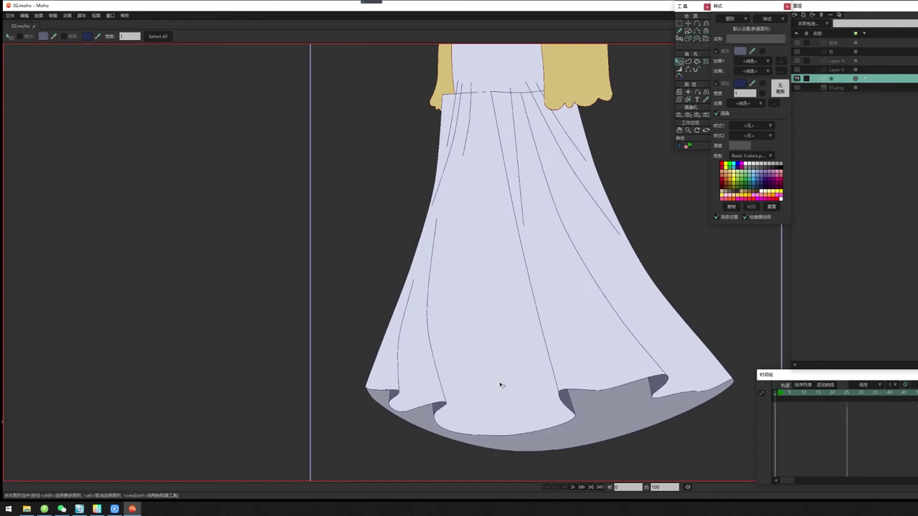
click(564, 258)
drag(554, 245, 545, 299)
drag(569, 266, 607, 434)
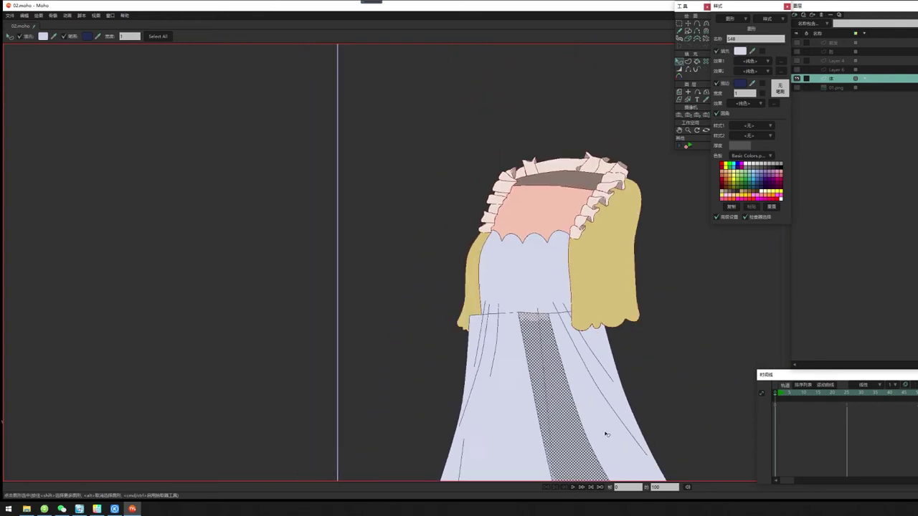
scroll(606, 434, up, 5)
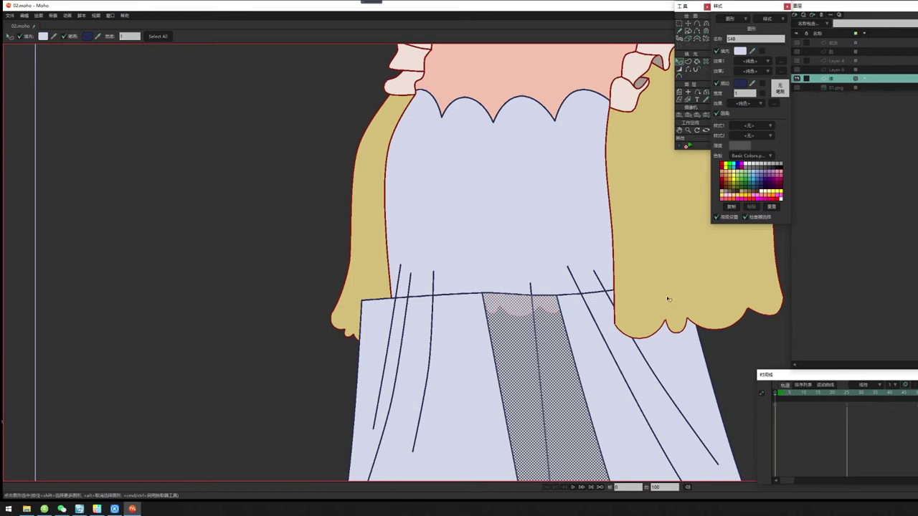
Try moving the right sleeve's lower inner corner point across the skirt, then undo the move
key(g)
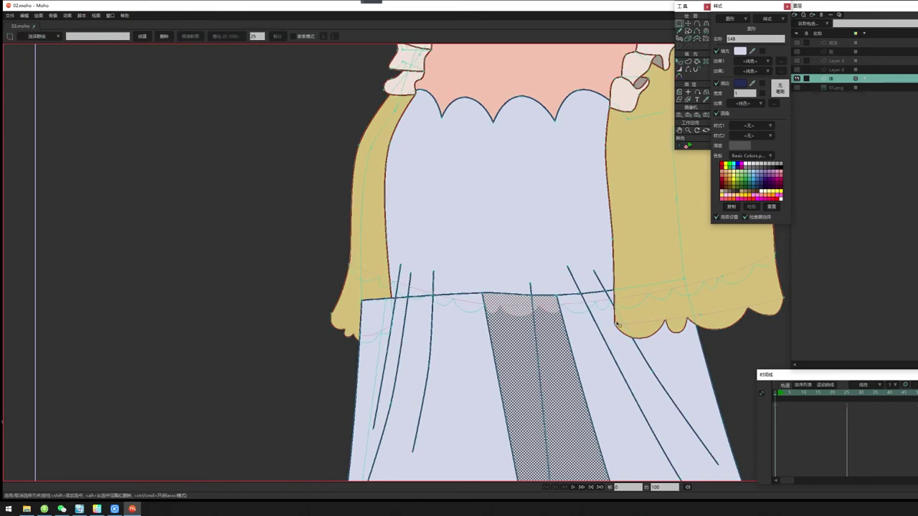
click(616, 324)
key(t)
drag(616, 324, 532, 329)
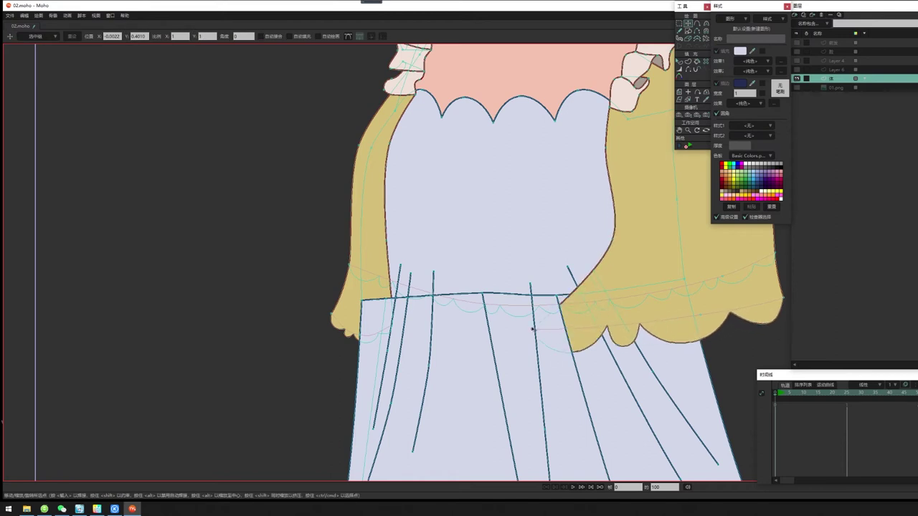
key(ctrl+z)
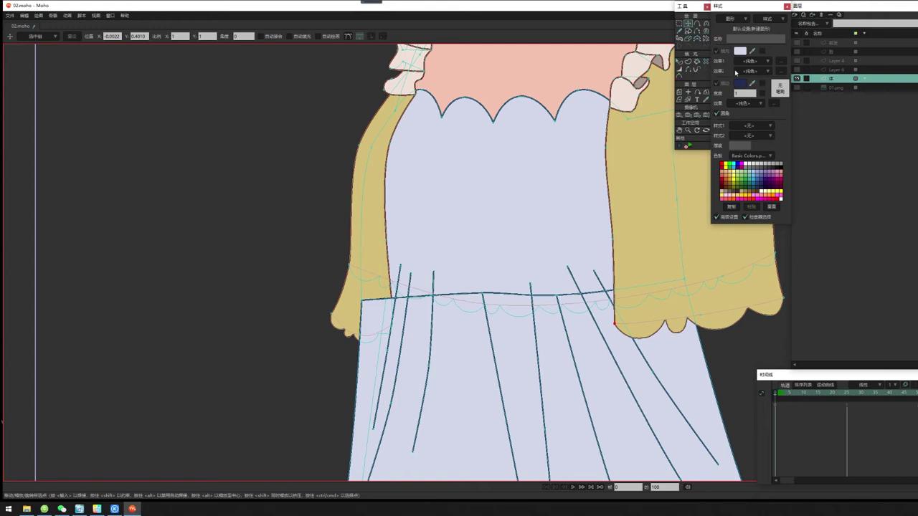
Try lowering the narrow middle skirt panel behind the scalloped chest shape, then restore its stacking position and deselect it
click(679, 62)
click(568, 344)
click(557, 344)
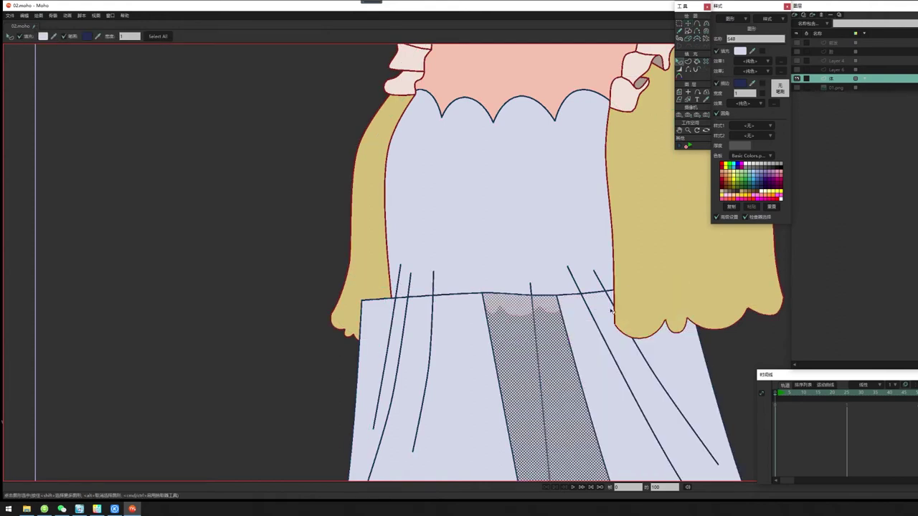
key(Down)
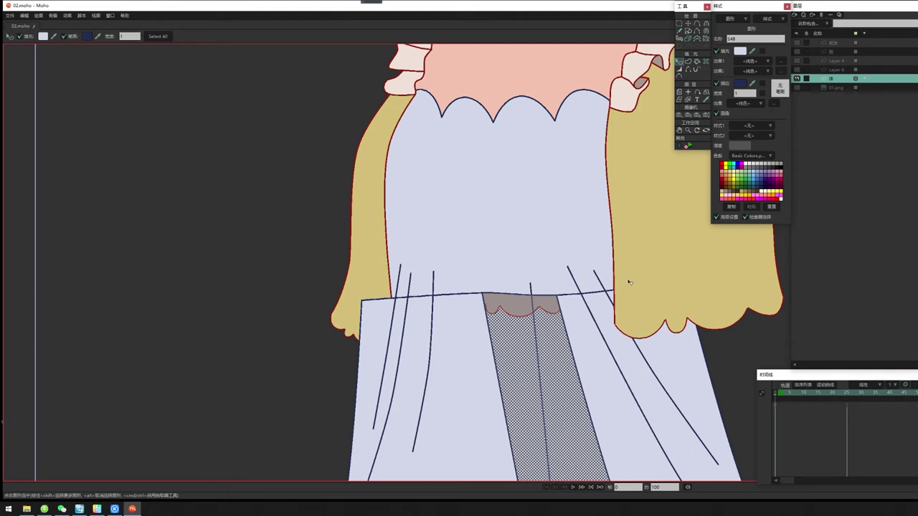
key(Down)
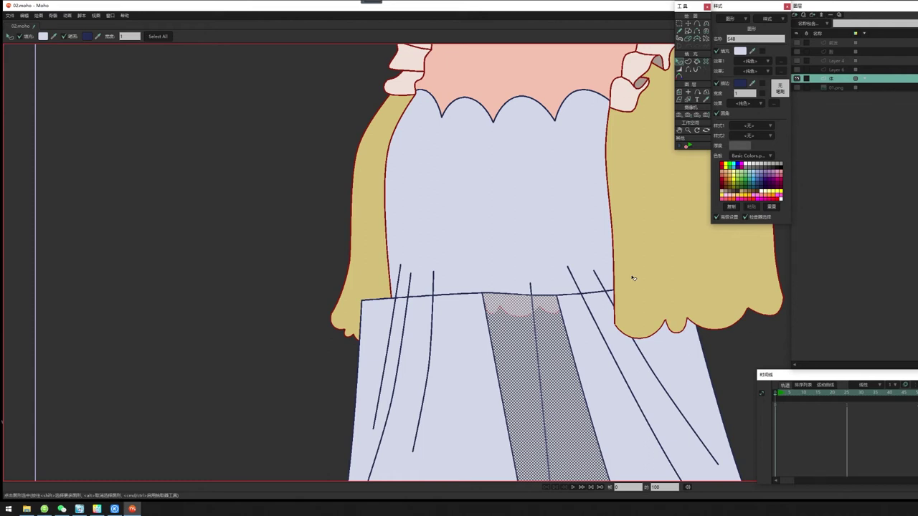
scroll(560, 286, down, 2)
click(359, 352)
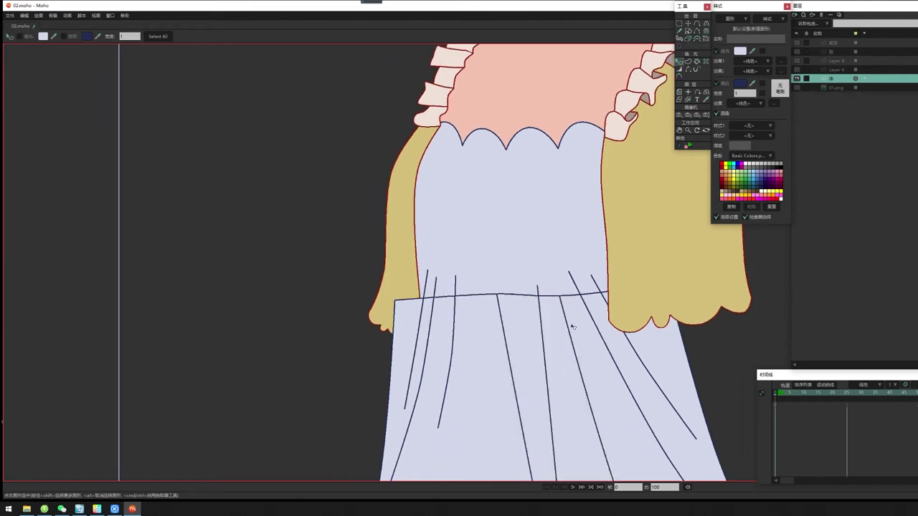
Lower the middle fold line in the stacking order behind the narrow skirt panel, keeping it in front of the bodice
drag(543, 242, 509, 108)
drag(588, 244, 542, 262)
scroll(542, 263, up, 3)
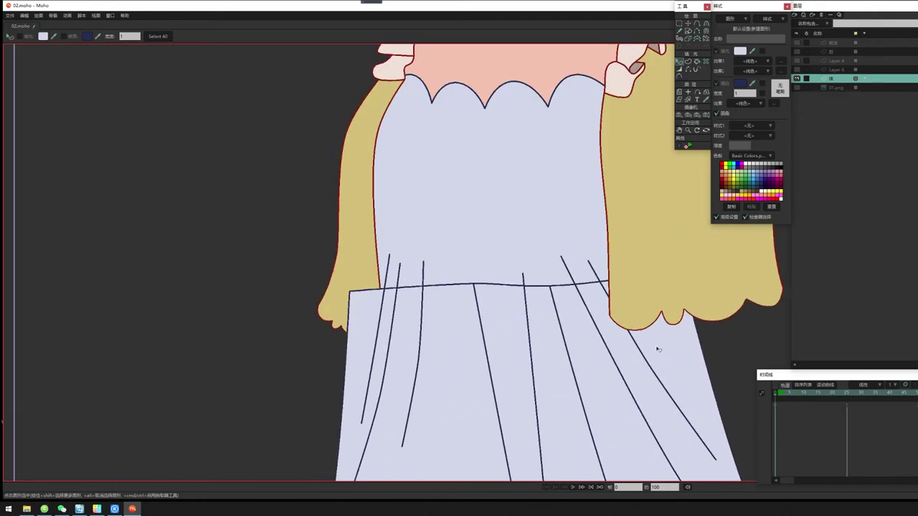
click(524, 282)
scroll(580, 291, up, 2)
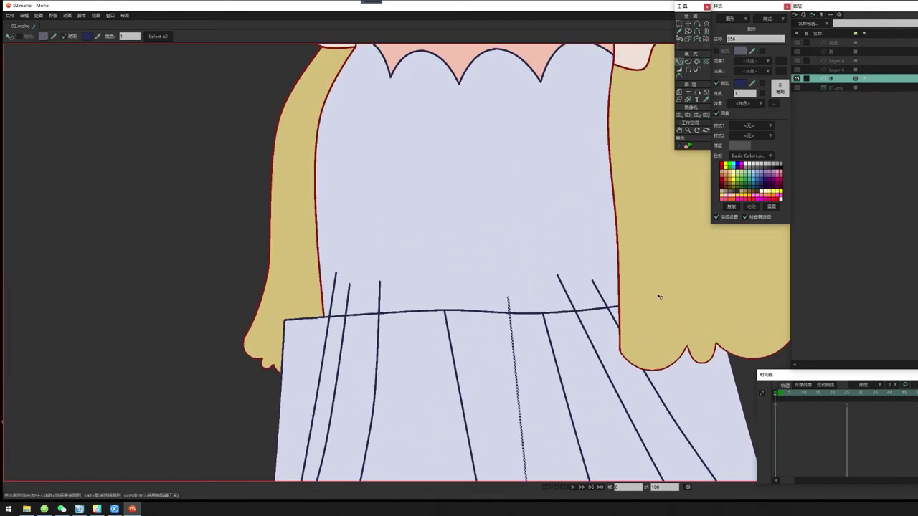
key(Delete)
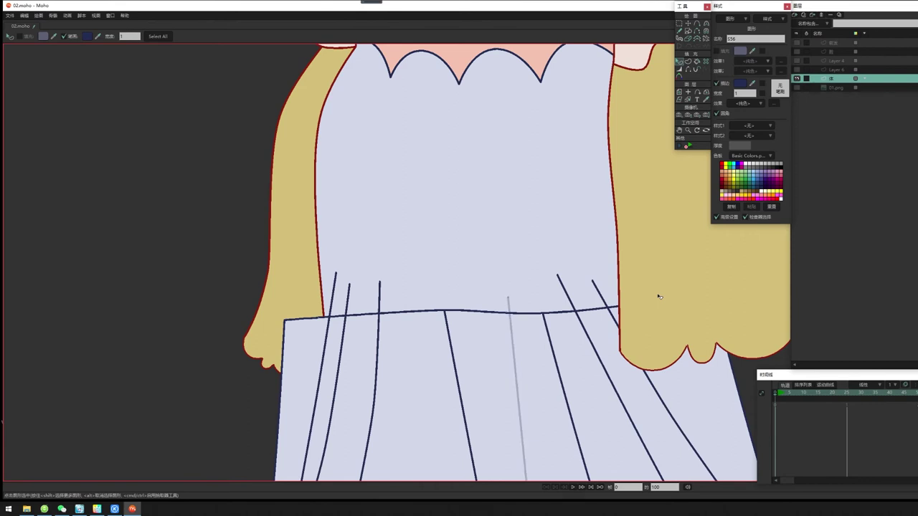
key(Up)
Lower the narrow middle skirt panel in the stacking order behind the middle fold line, then clear the selection
click(532, 341)
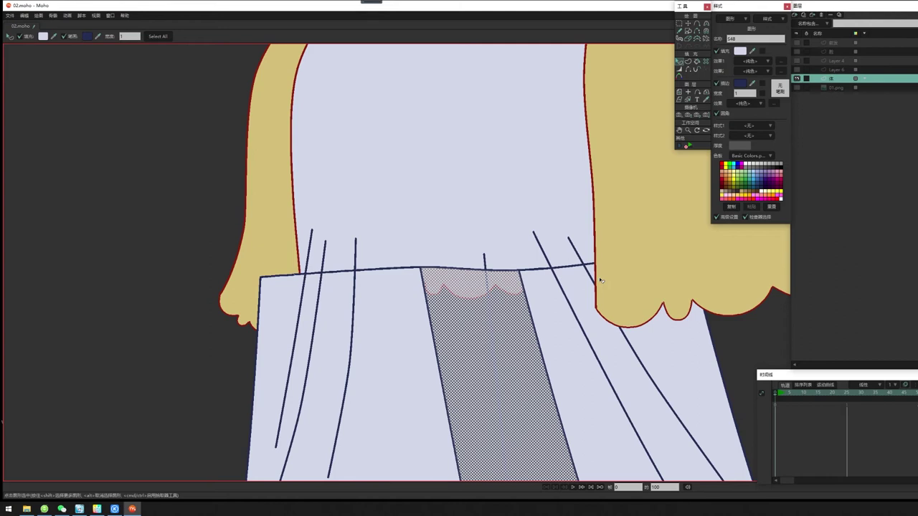
key(Down)
key(Up)
key(Down)
click(734, 352)
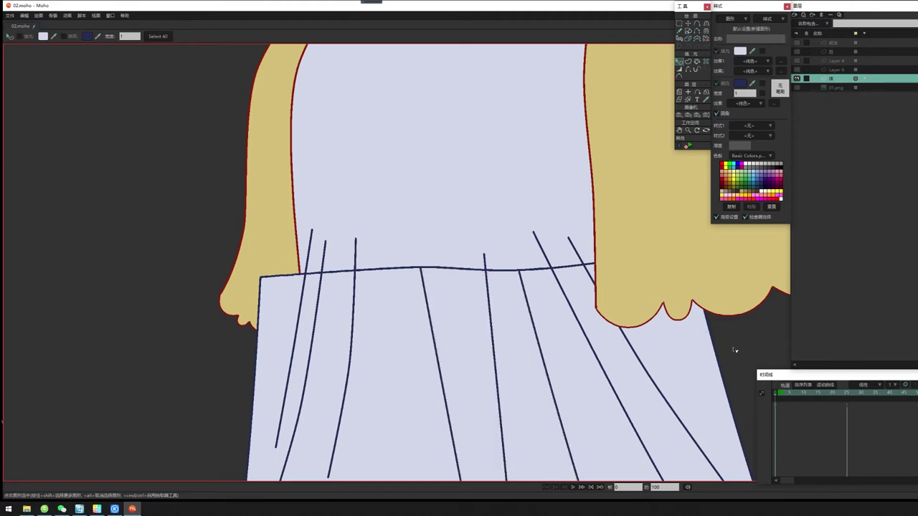
Try pulling the right sleeve's lower inner corner over the skirt's fold lines, then undo the change
key(g)
key(t)
drag(597, 308, 552, 287)
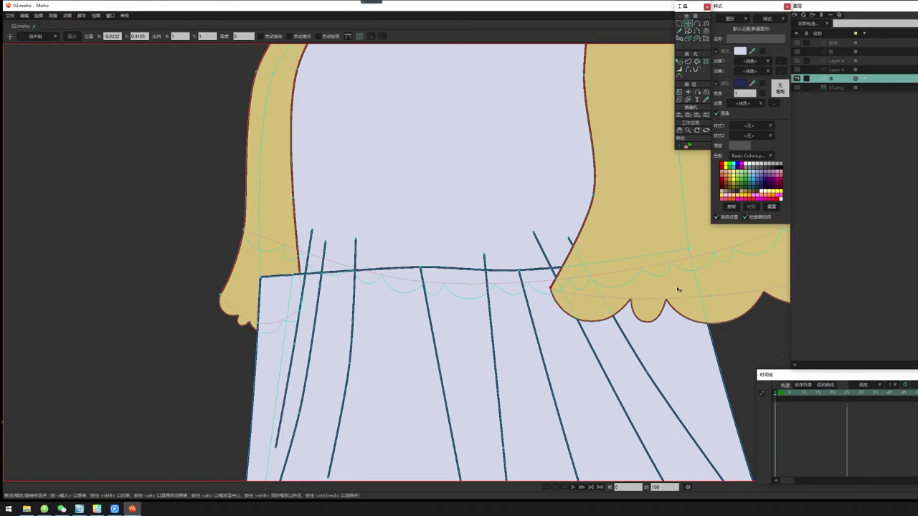
key(ctrl+z)
Lower the wide skirt panel left of centre in the stacking order behind the left sleeve, then clear the selection
scroll(647, 297, down, 2)
drag(519, 341, 644, 275)
scroll(645, 276, down, 2)
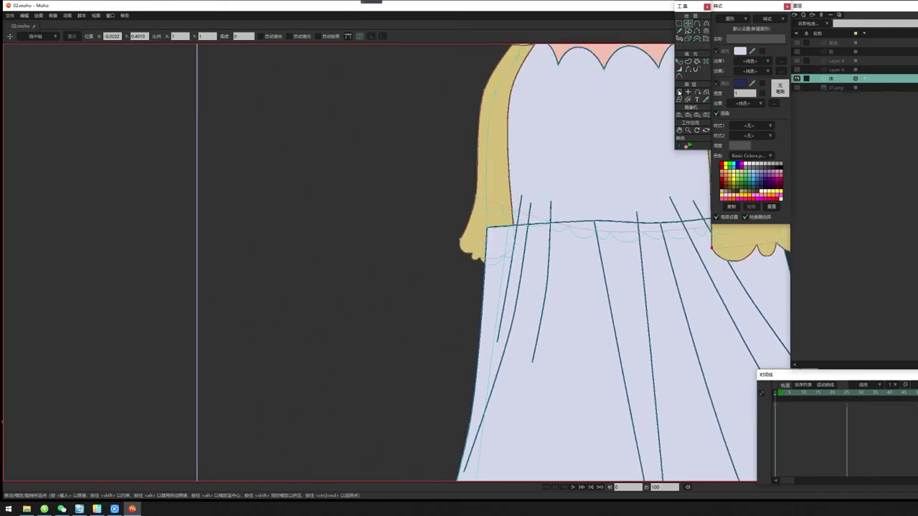
key(q)
click(577, 254)
drag(561, 241, 551, 224)
scroll(541, 213, down, 2)
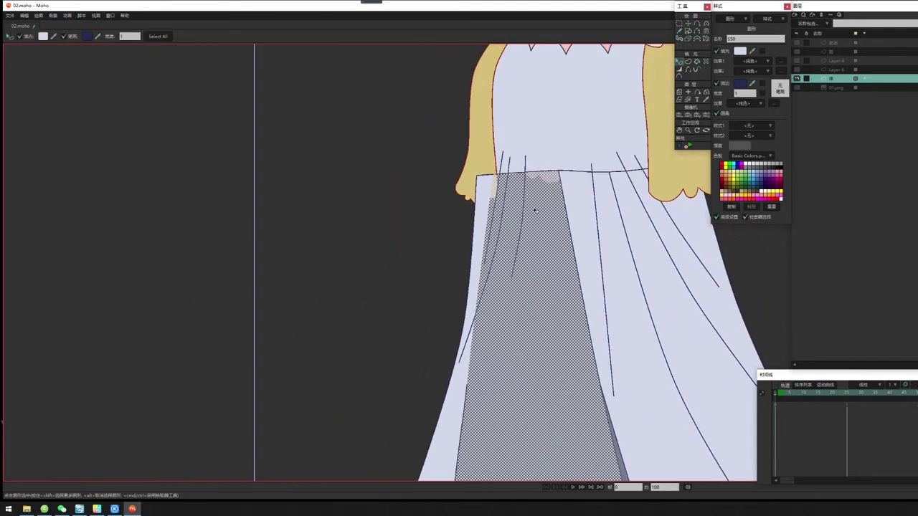
click(584, 201)
drag(561, 277, 541, 343)
click(541, 223)
scroll(652, 283, up, 3)
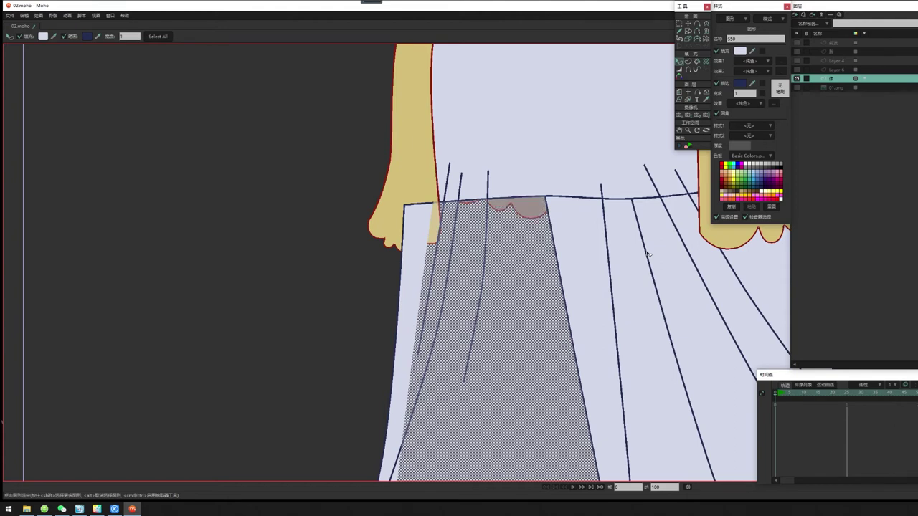
click(281, 225)
Restack the short curved fold line left of centre in front of the bodice and wide skirt panel, then clear the selection
click(489, 204)
key(Delete)
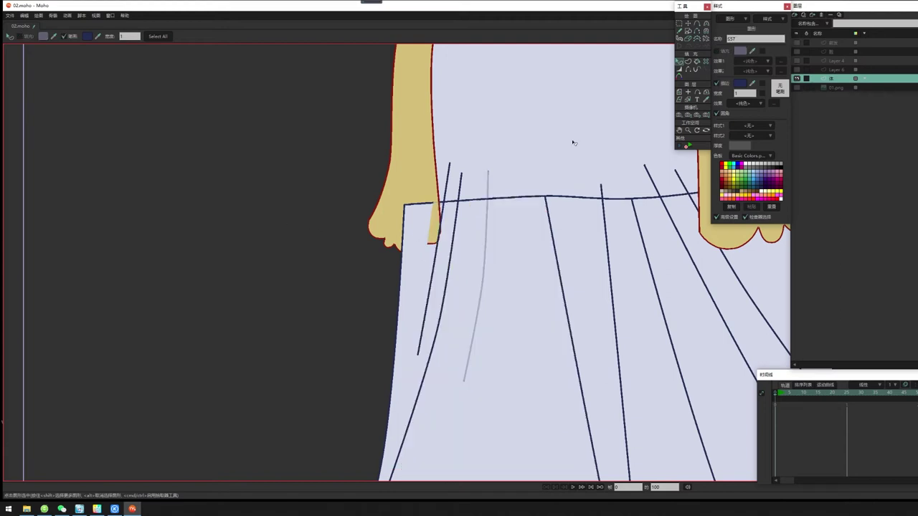
key(ctrl+z)
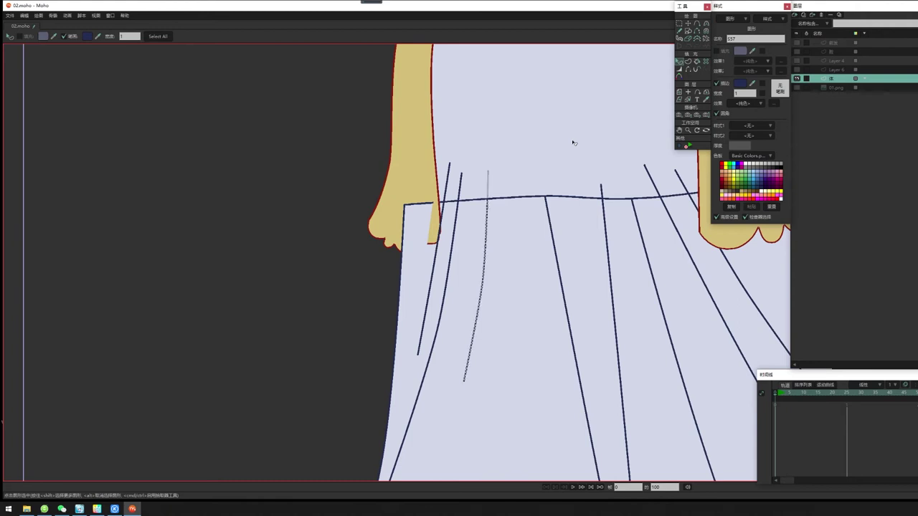
key(Up)
click(532, 235)
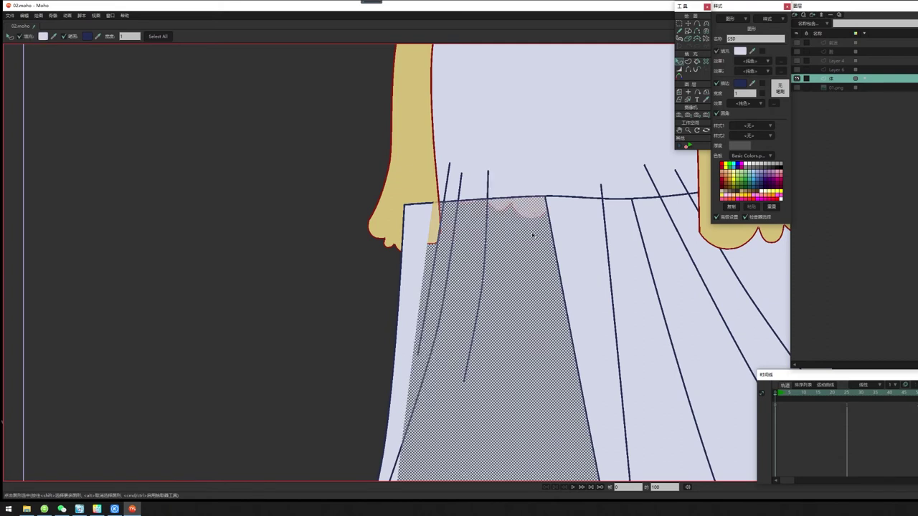
key(Up)
click(224, 345)
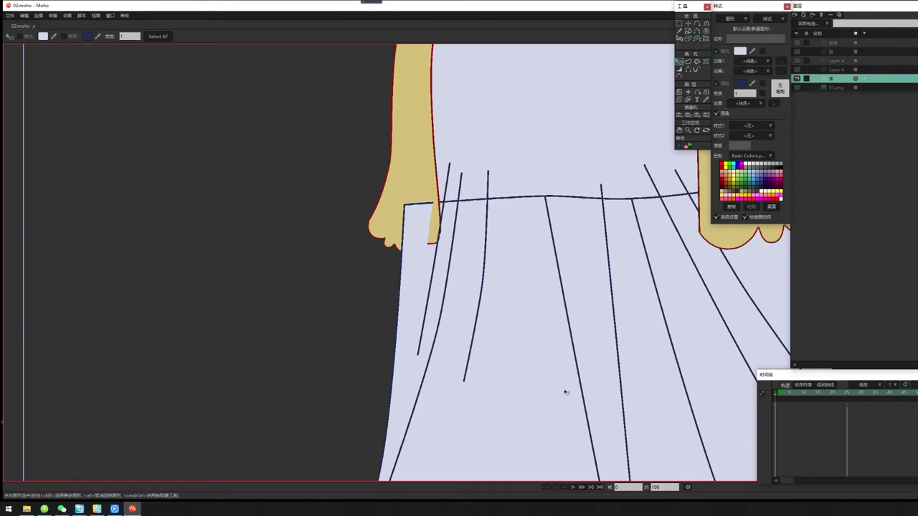
Examine how the left sleeve, fold lines and wide skirt panel overlap from the waist down the skirt
scroll(512, 266, down, 2)
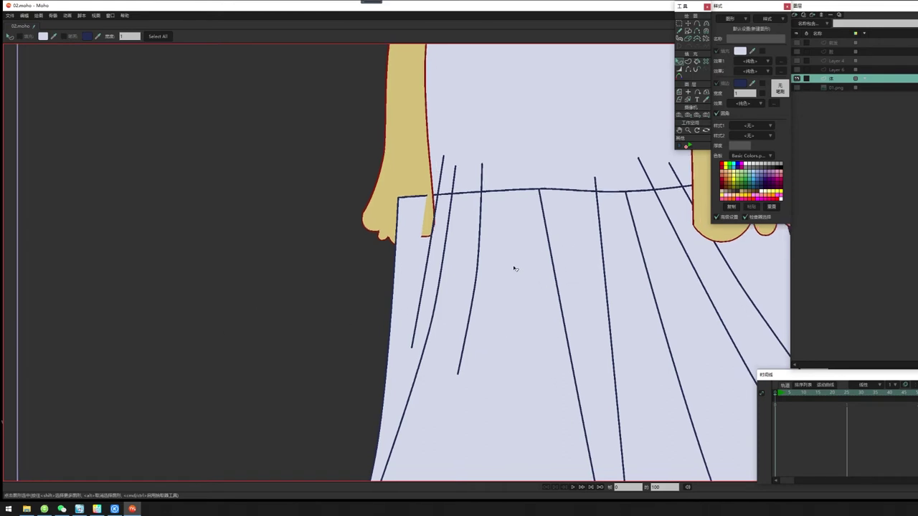
scroll(466, 274, down, 2)
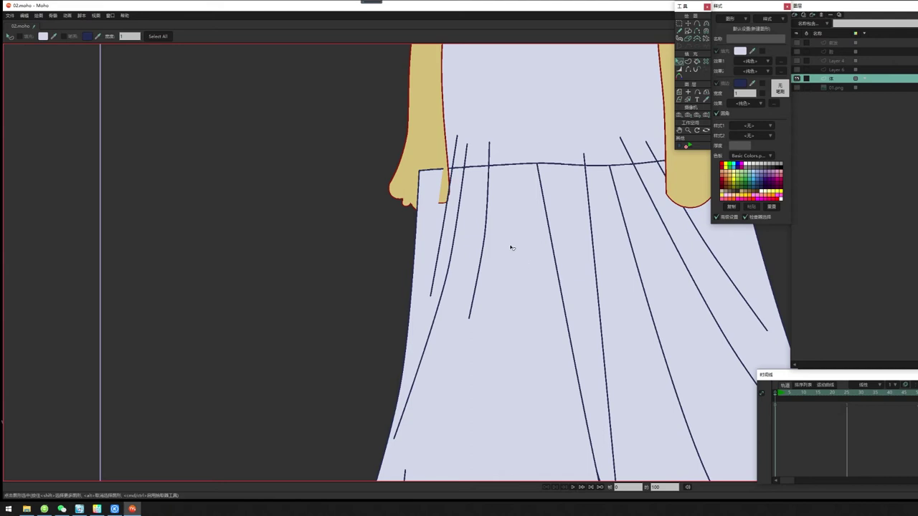
scroll(495, 237, up, 2)
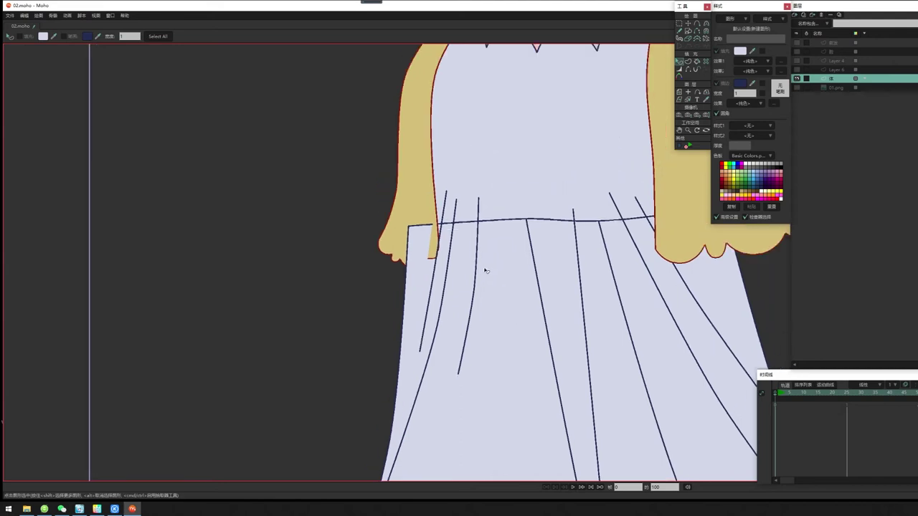
scroll(484, 271, up, 2)
click(449, 256)
mouse_move(522, 277)
mouse_down()
mouse_move(508, 256)
mouse_move(510, 232)
mouse_up()
click(465, 262)
drag(541, 314, 553, 213)
scroll(599, 231, down, 4)
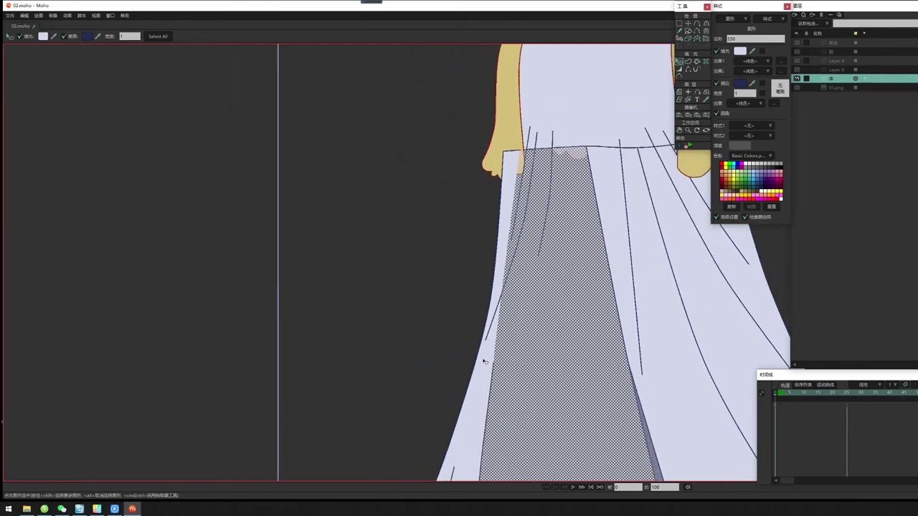
scroll(494, 364, down, 3)
drag(605, 422, 534, 229)
key(Return)
drag(514, 131, 556, 373)
scroll(542, 305, up, 4)
scroll(542, 305, up, 2)
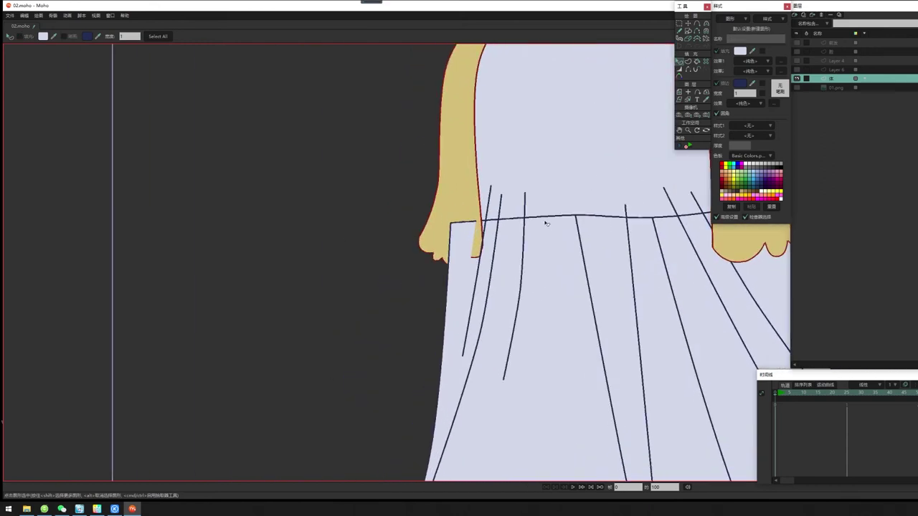
Lower the long curved fold line left of the waist behind the wide skirt panel, then clear the selection
click(504, 209)
click(525, 208)
click(500, 209)
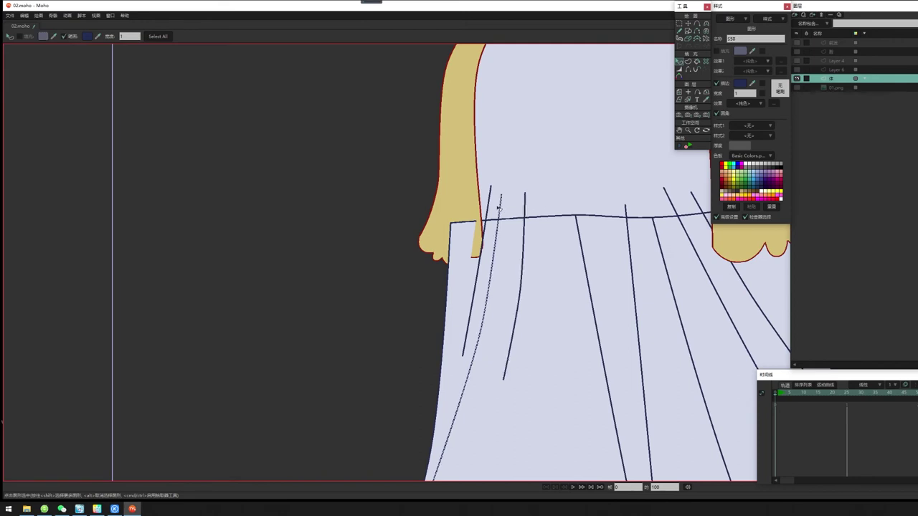
key(Delete)
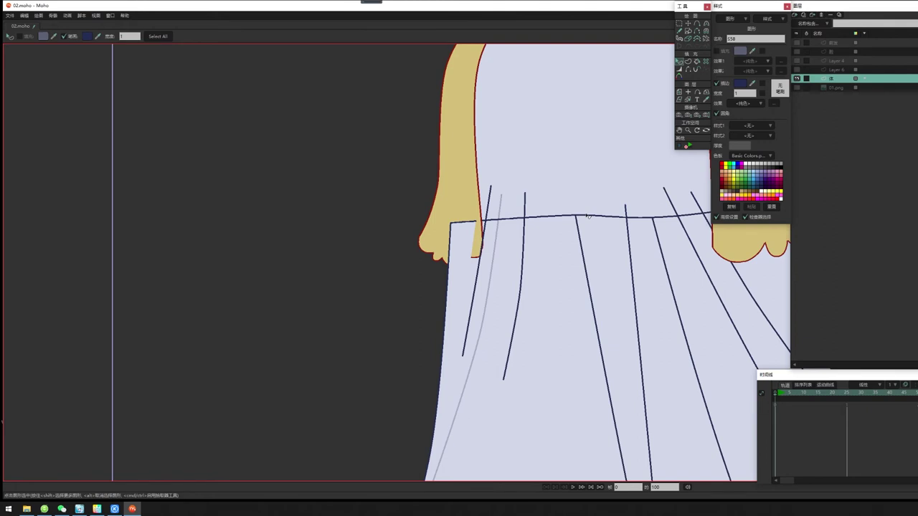
key(Up)
key(Down)
key(Down)
click(493, 247)
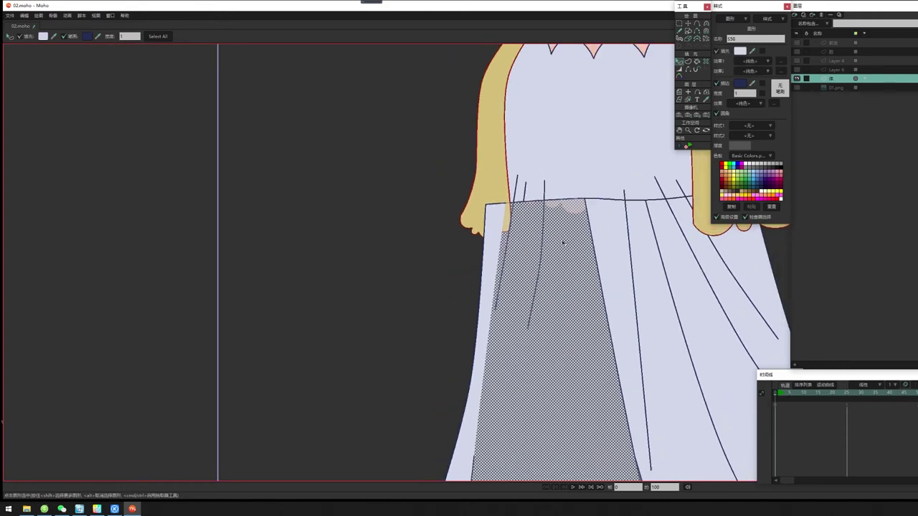
click(395, 253)
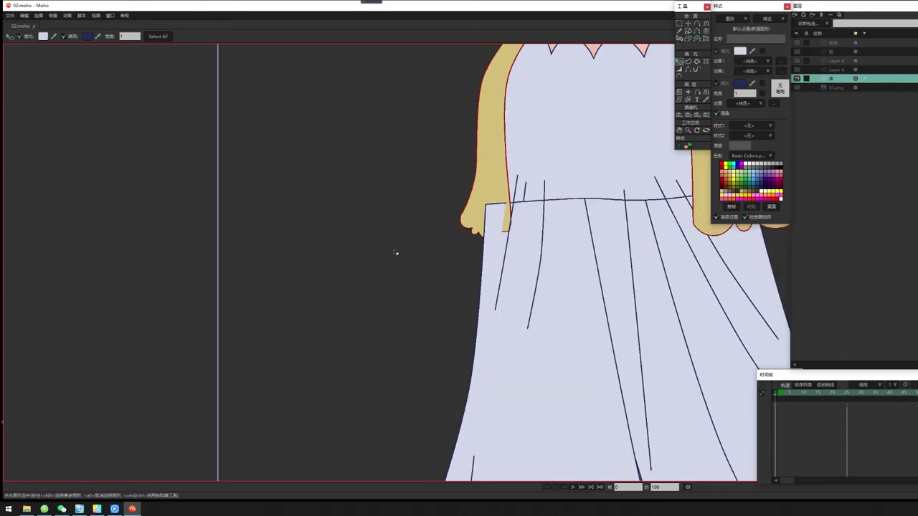
Lower the short curved fold line at the waist, restack the wide skirt panel behind the fold lines, and clear the selection
click(545, 185)
key(Down)
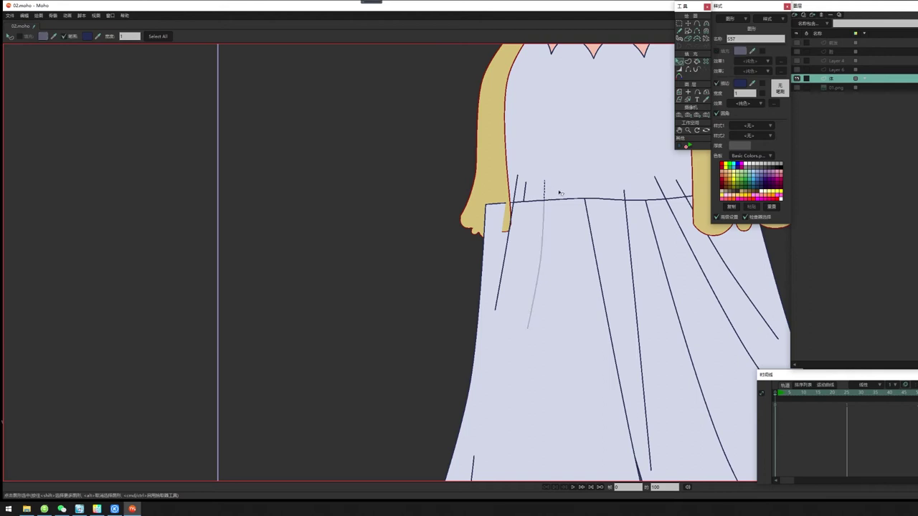
key(Down)
click(535, 213)
key(Down)
key(Down)
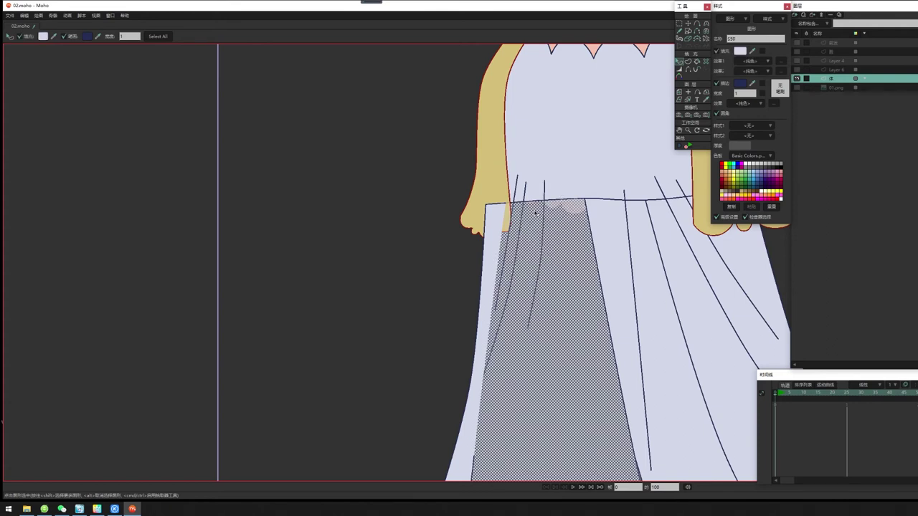
click(387, 251)
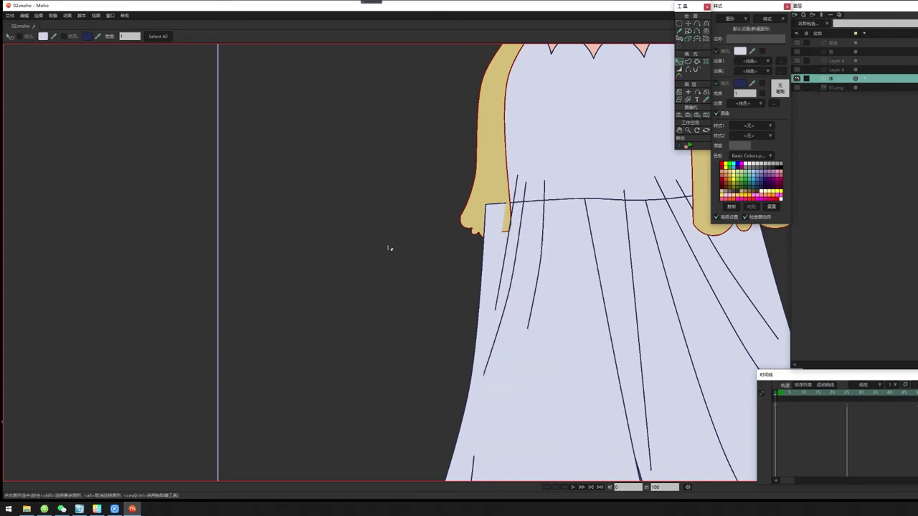
Send the narrow skirt panel at the dress's left edge to the back, behind the left sleeve, and clear the selection
click(512, 212)
mouse_move(515, 247)
mouse_down()
mouse_move(551, 259)
mouse_move(526, 247)
mouse_up()
click(525, 271)
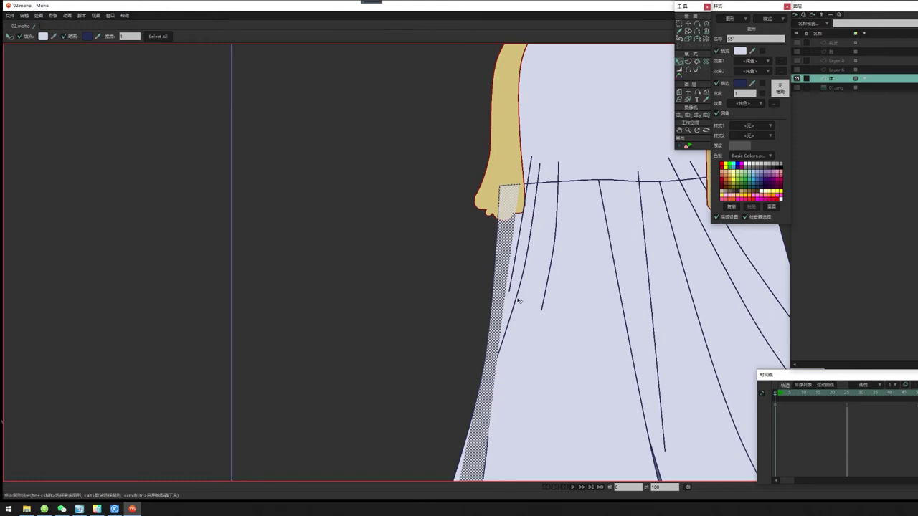
key(shift+Down)
click(389, 360)
Examine the skirt from waist to hem for how the panels, sleeves, fold lines and dark fold shadows overlap
scroll(476, 313, down, 3)
scroll(459, 309, down, 3)
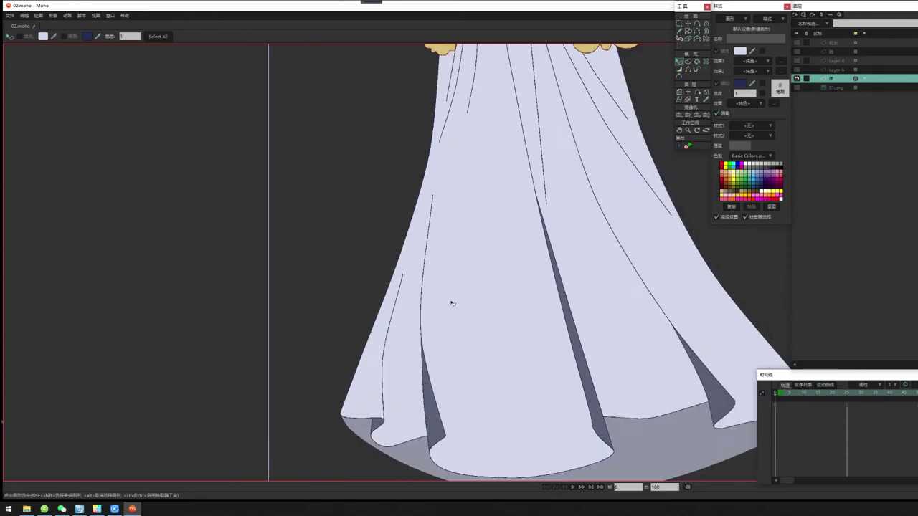
scroll(420, 90, up, 3)
scroll(401, 143, down, 1)
scroll(487, 201, down, 2)
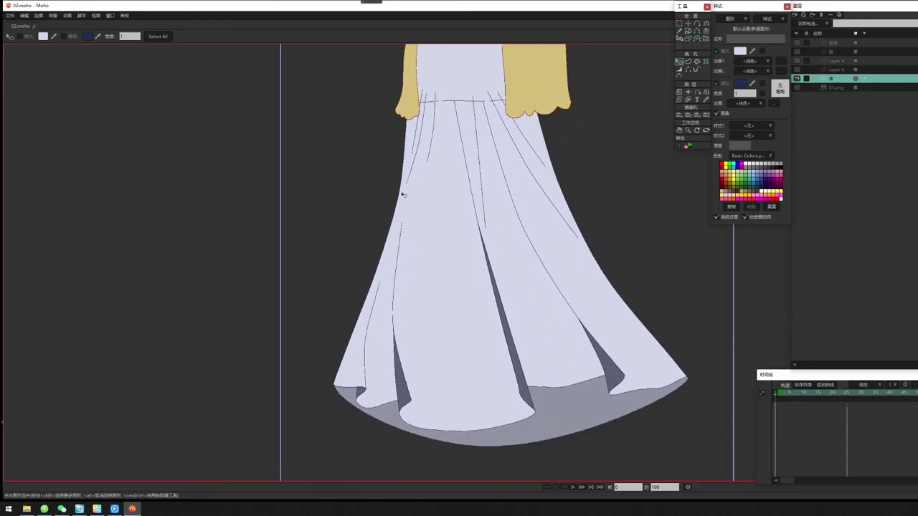
scroll(444, 150, down, 1)
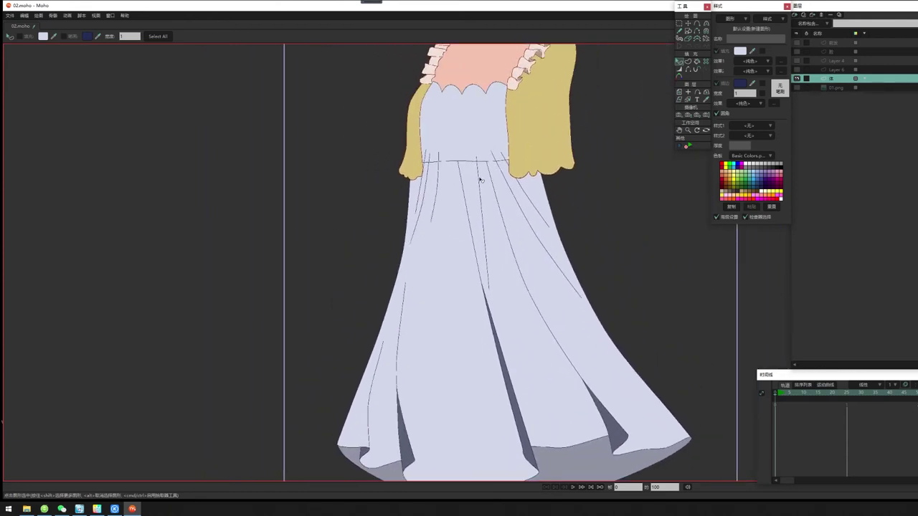
scroll(453, 143, up, 2)
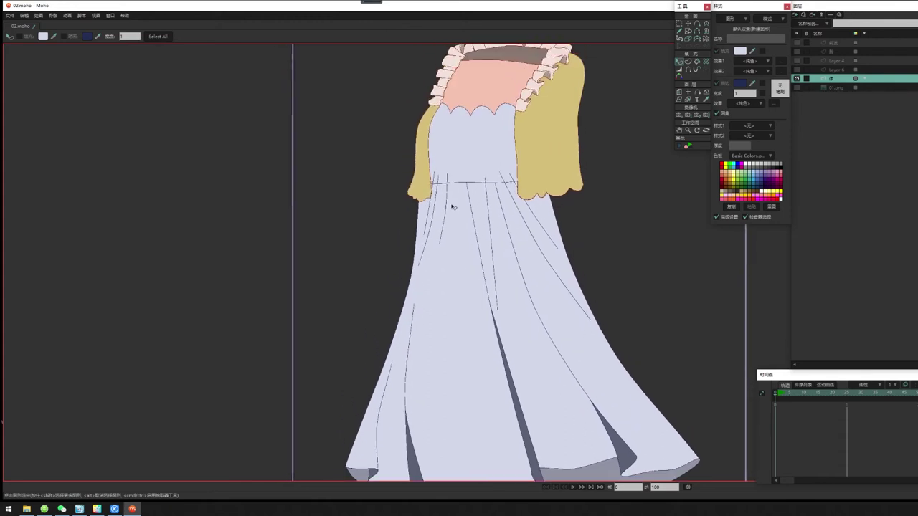
scroll(395, 283, down, 3)
scroll(390, 286, up, 1)
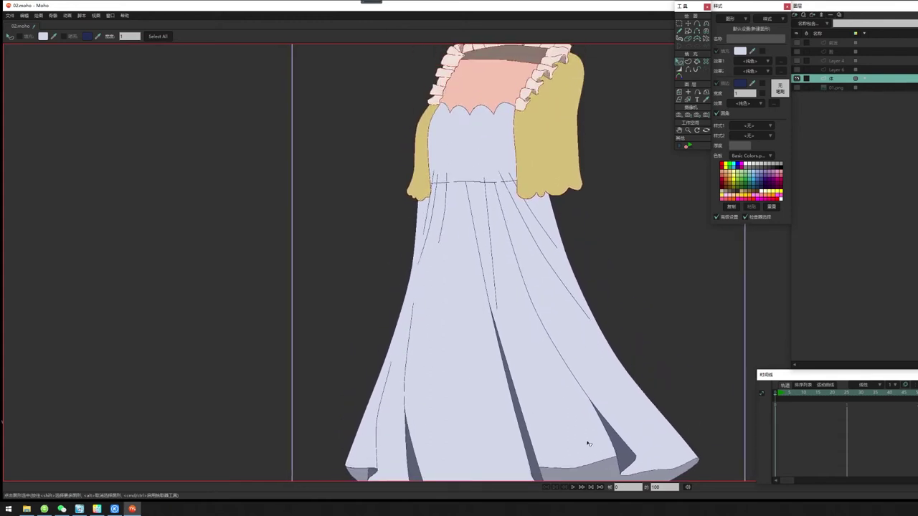
Lower the dark fold shadow at the right of the hem behind the skirt panels, and restack the grey hem underside behind it
scroll(545, 321, down, 3)
click(595, 336)
scroll(645, 322, right, 1)
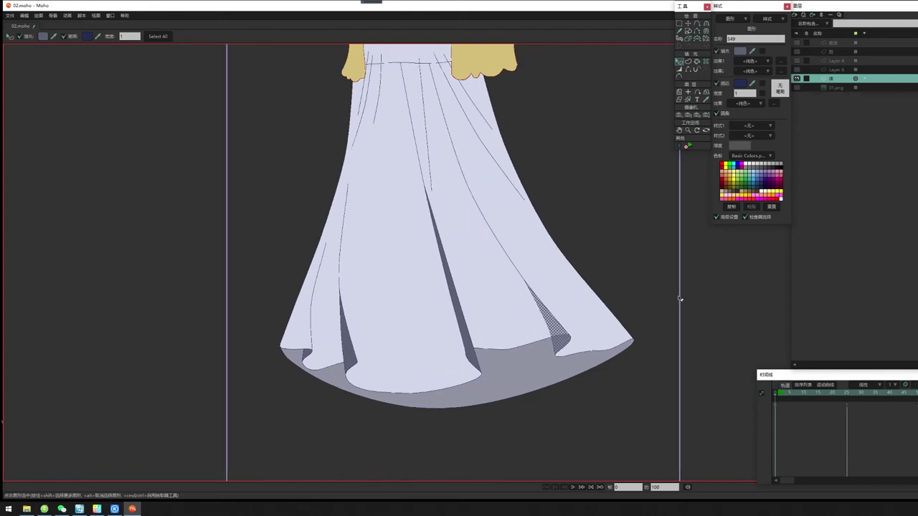
key(Down)
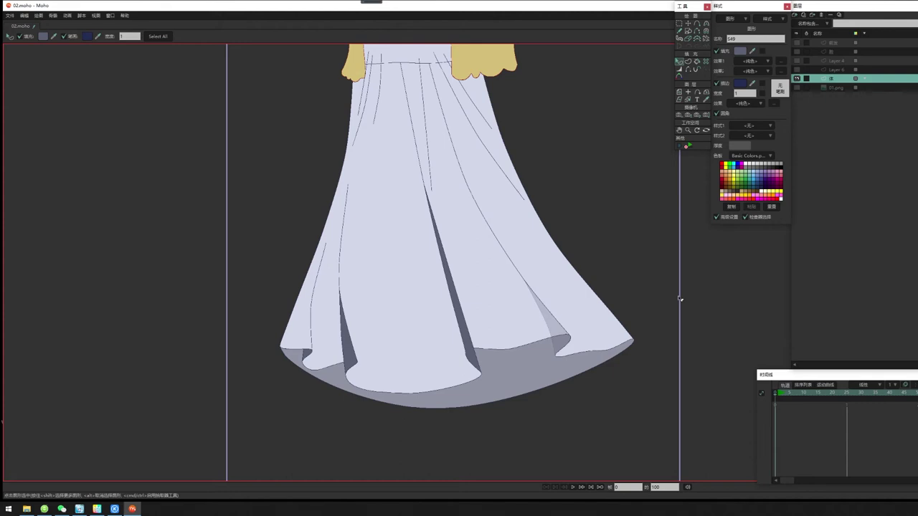
click(572, 374)
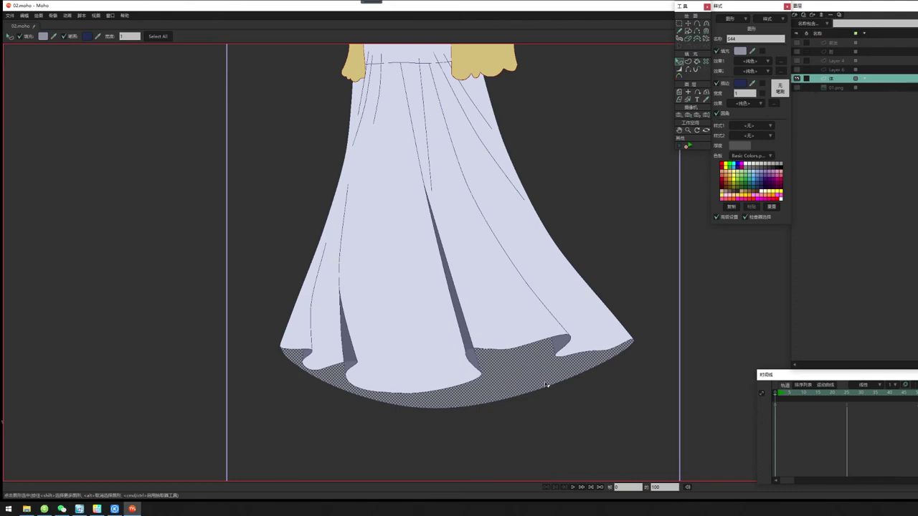
click(567, 403)
Lower the middle, left and far-left dark fold shadows behind the skirt panels, leaving only their hem turns exposed, and clear the selection
click(470, 351)
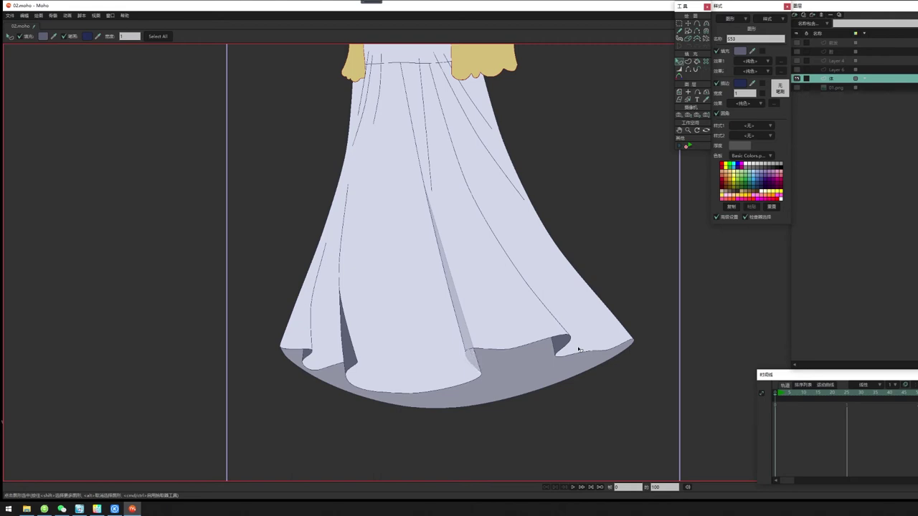
click(627, 424)
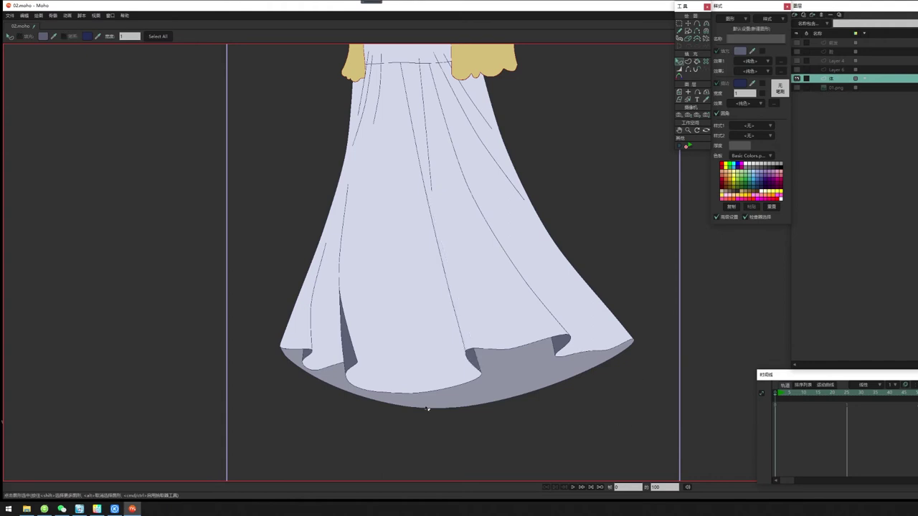
drag(428, 408, 531, 387)
click(452, 336)
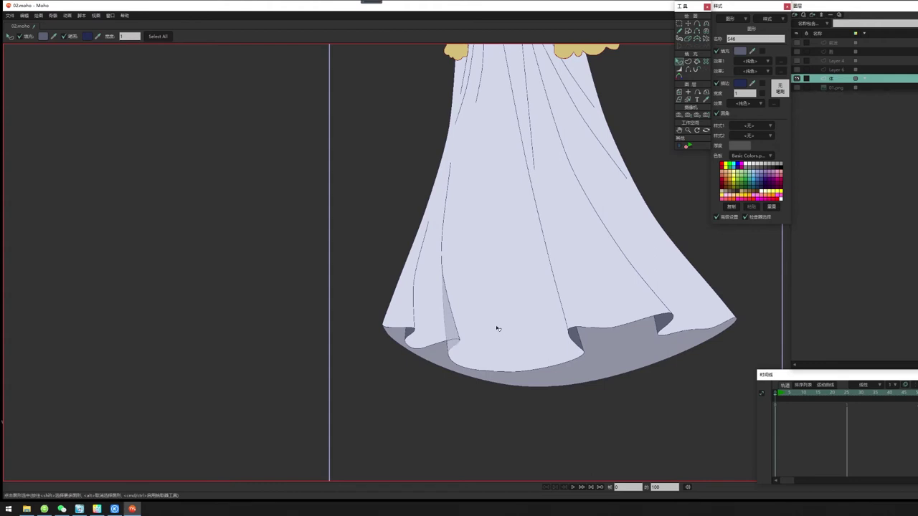
click(429, 391)
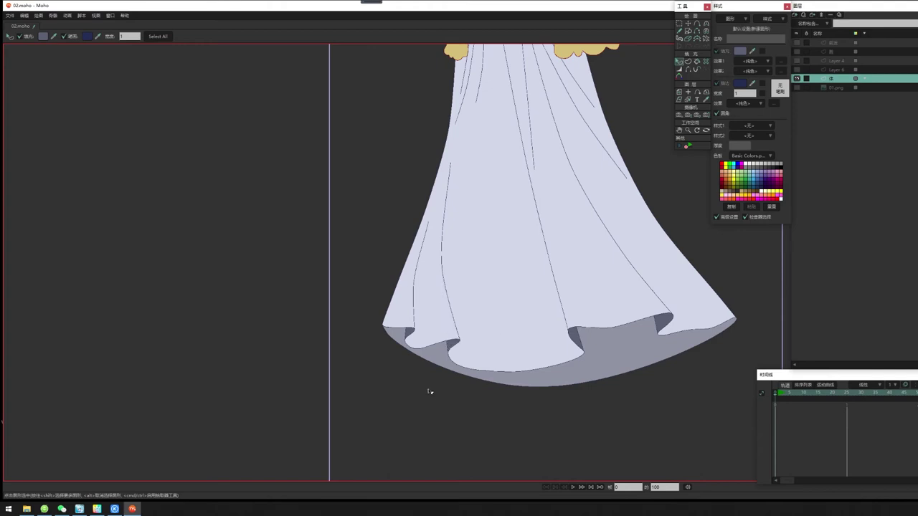
click(408, 335)
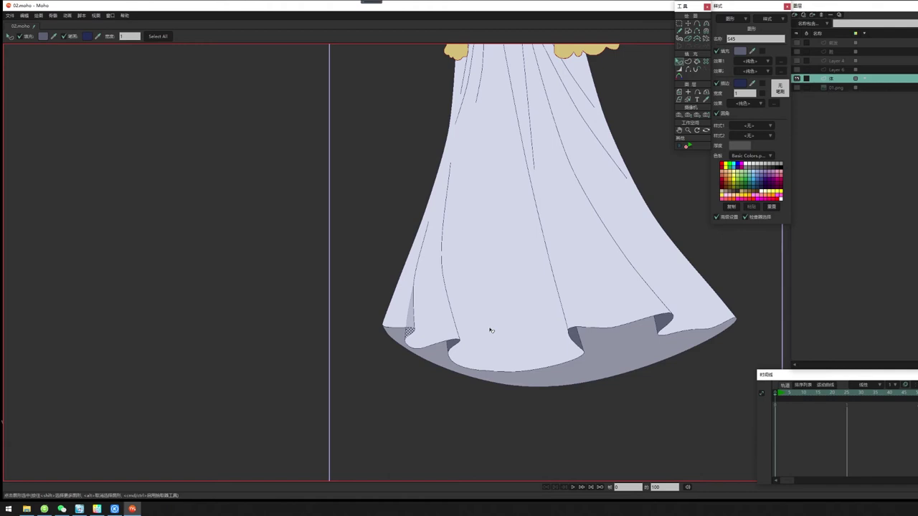
click(607, 433)
Raise the bodice in front of the skirt's fold lines that cross above the waist seam, then clear the selection
scroll(537, 399, down, 3)
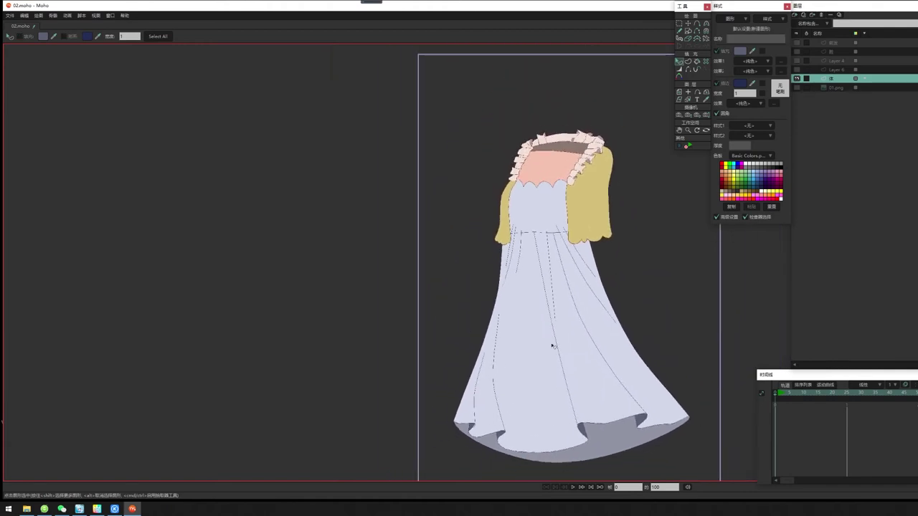
scroll(551, 346, up, 5)
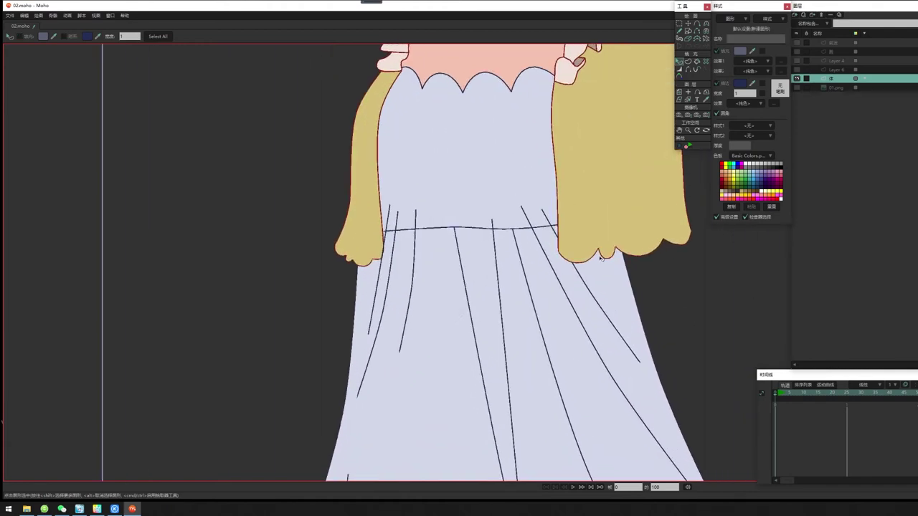
click(488, 171)
drag(473, 194, 459, 233)
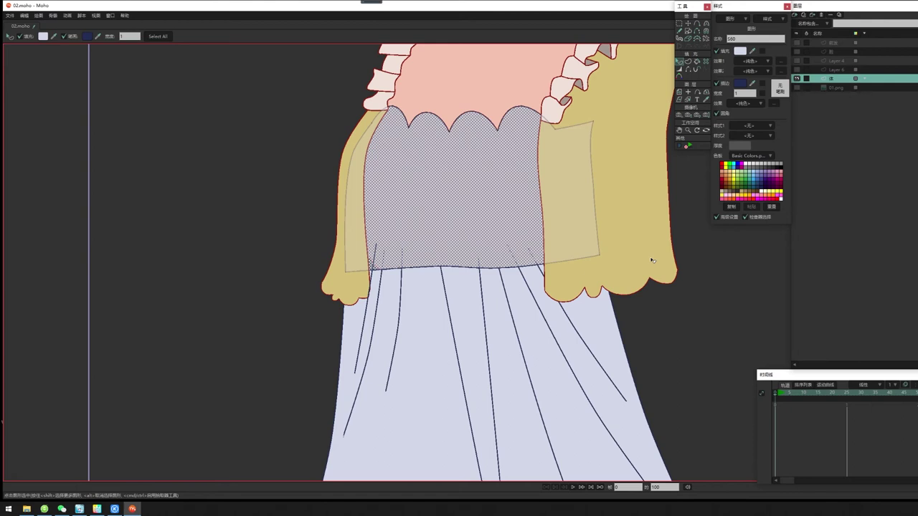
click(313, 250)
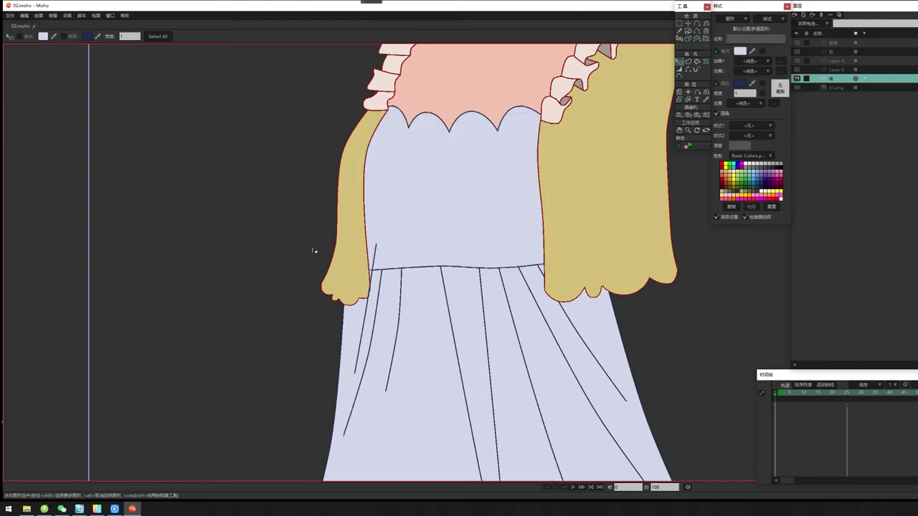
Lower the leftmost short fold line behind the bodice so it starts at the waist seam, and clear the selection
click(390, 256)
click(374, 275)
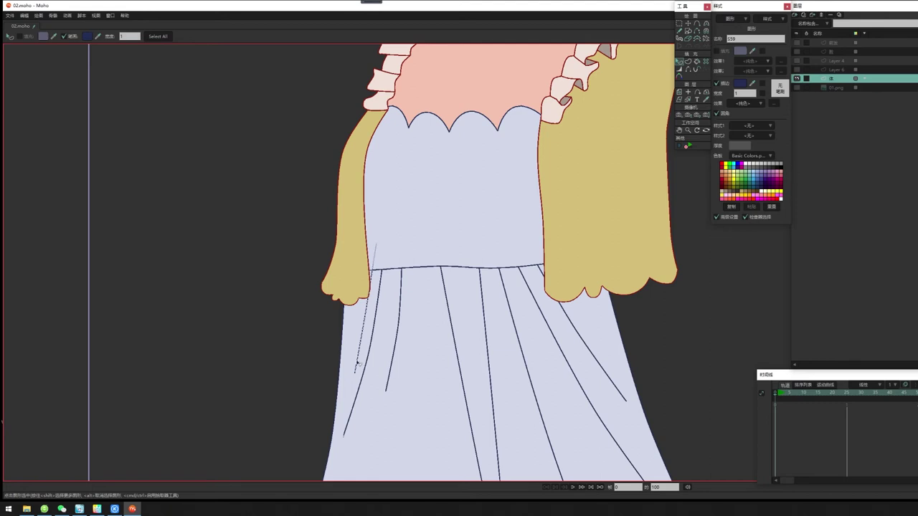
click(325, 344)
scroll(550, 311, down, 5)
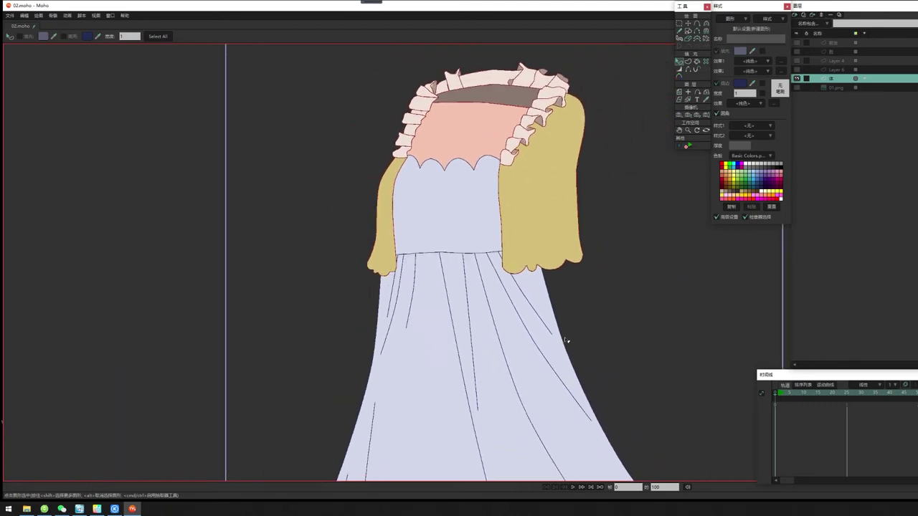
Select the points of the long fold line beside the right sleeve and nudge the line slightly downward
key(g)
scroll(545, 344, up, 2)
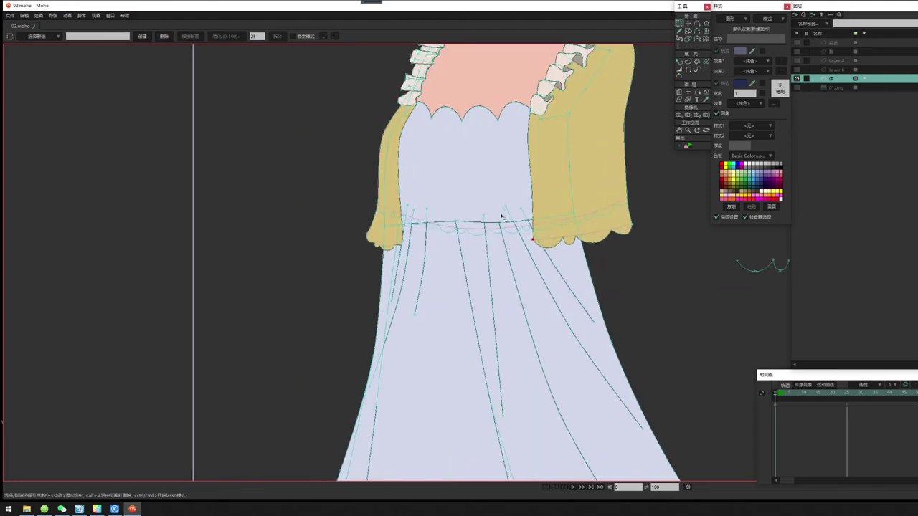
click(522, 233)
key(t)
mouse_move(536, 264)
mouse_down()
mouse_move(467, 272)
mouse_move(553, 262)
mouse_move(469, 269)
mouse_move(537, 264)
mouse_up()
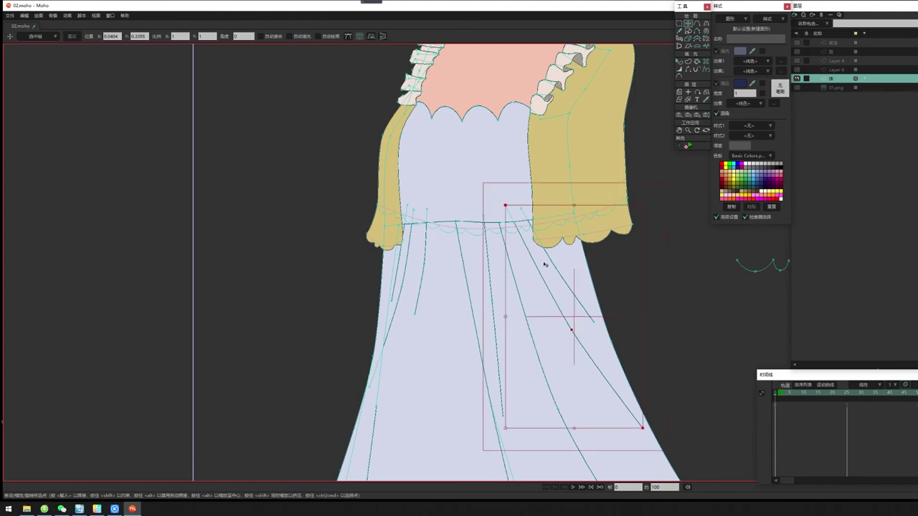
scroll(350, 327, down, 4)
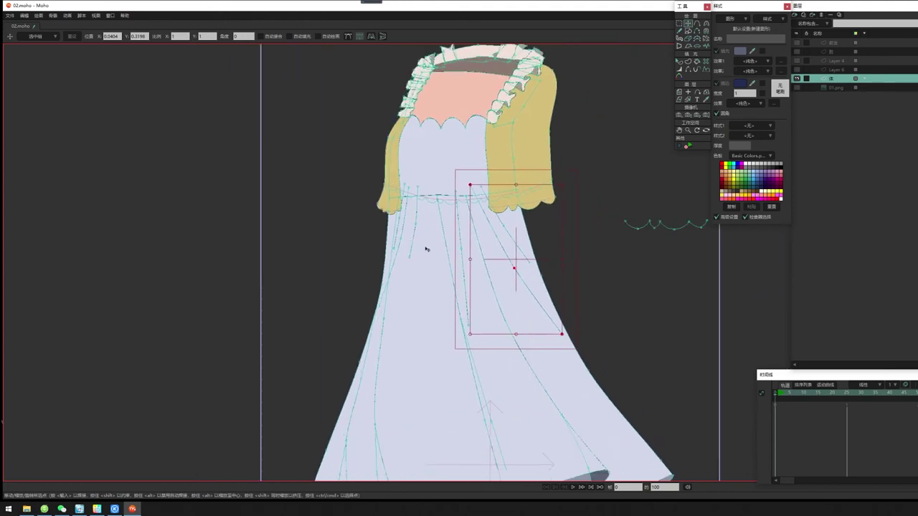
Render a preview of the current frame, check the whole dress from neckline to hem, and close the preview
scroll(512, 351, down, 2)
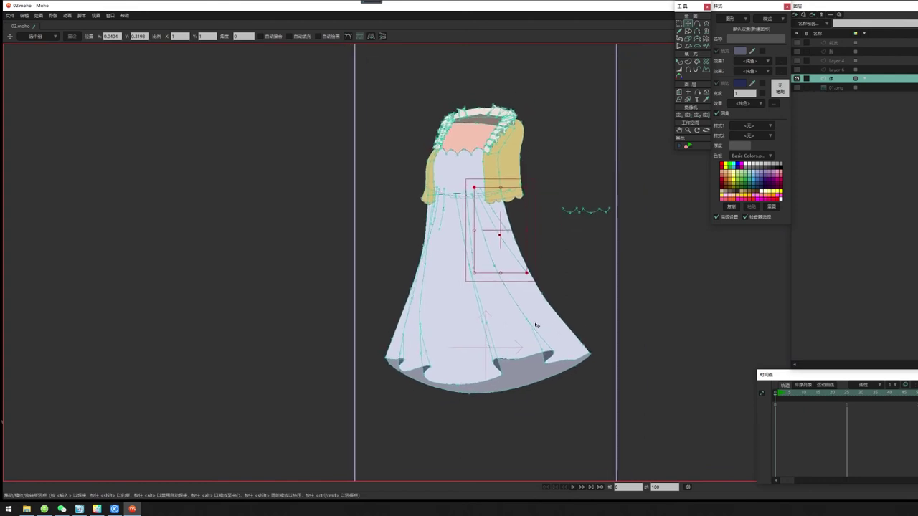
scroll(537, 321, down, 1)
key(ctrl+r)
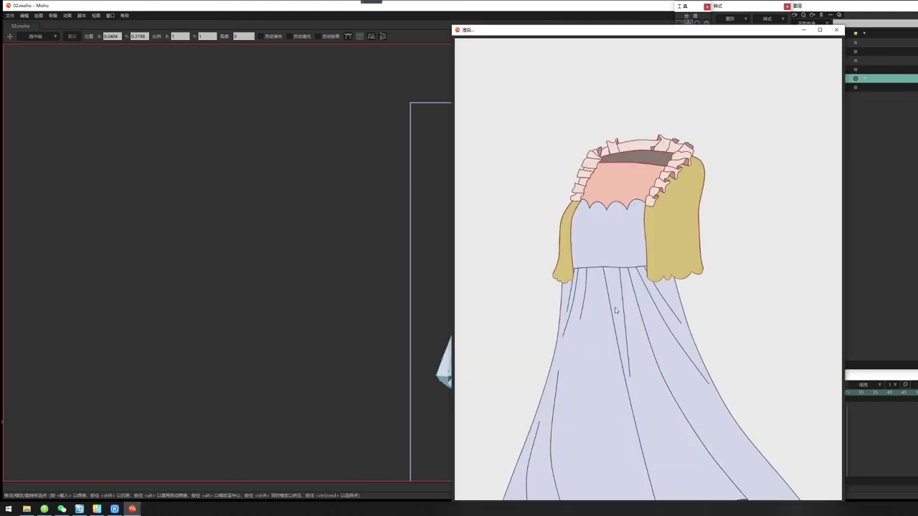
drag(714, 336, 705, 256)
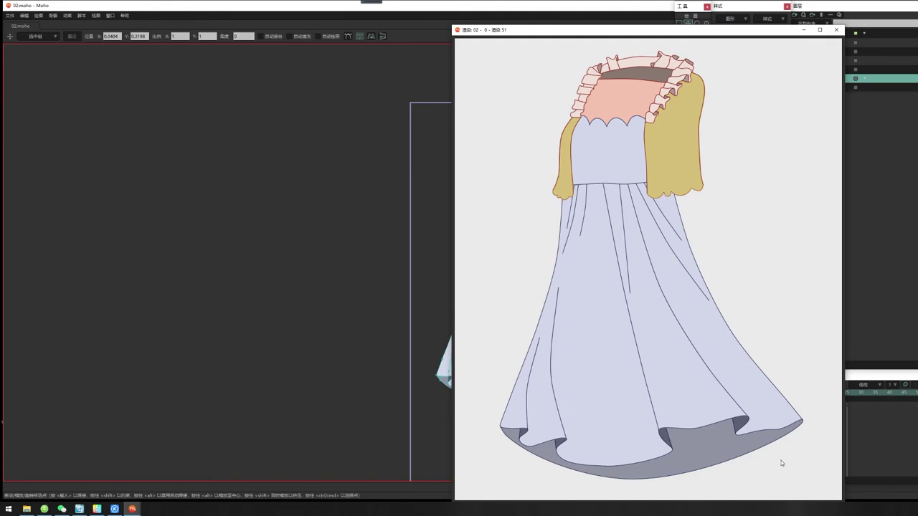
click(836, 30)
Hide the dress layer and add a new vector layer directly above the 01.png layer
drag(568, 285, 546, 185)
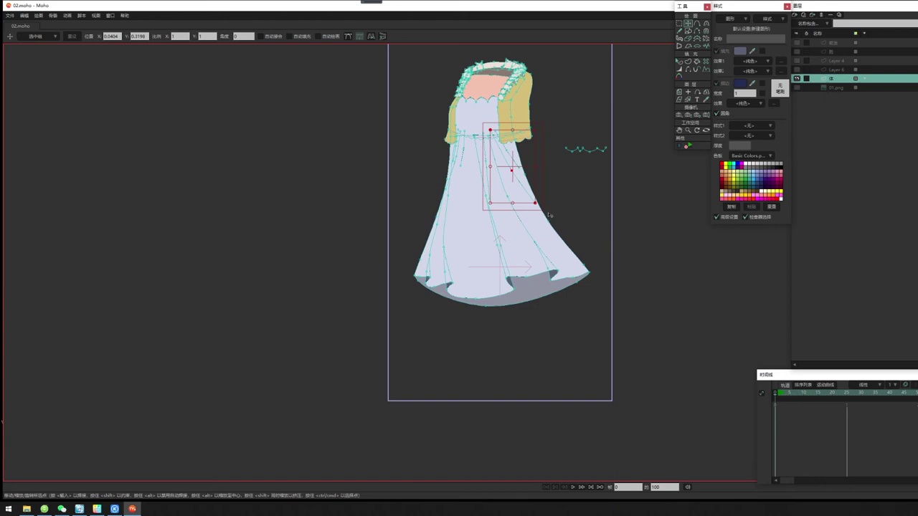
click(837, 70)
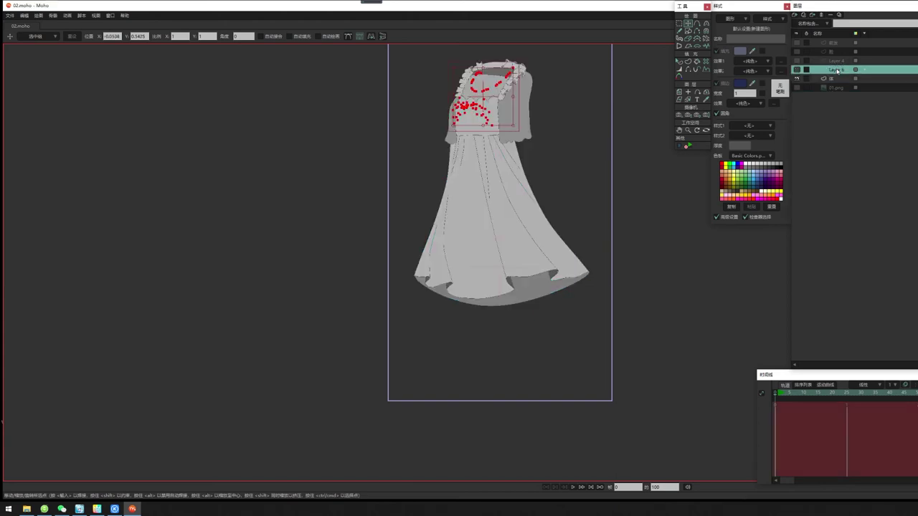
click(797, 79)
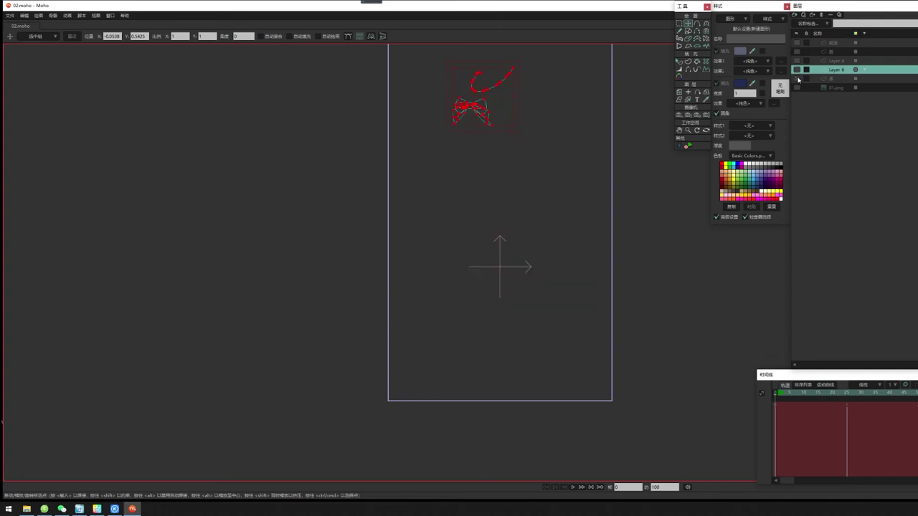
drag(544, 126, 578, 165)
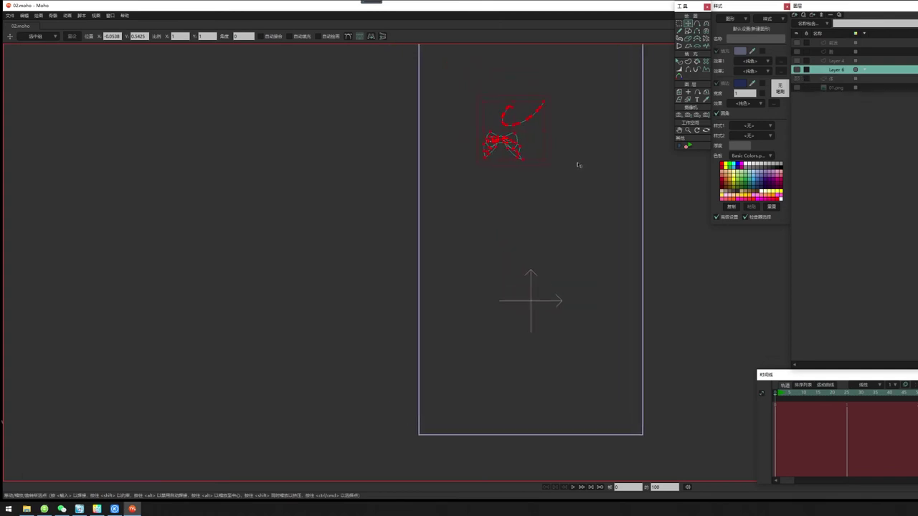
click(837, 61)
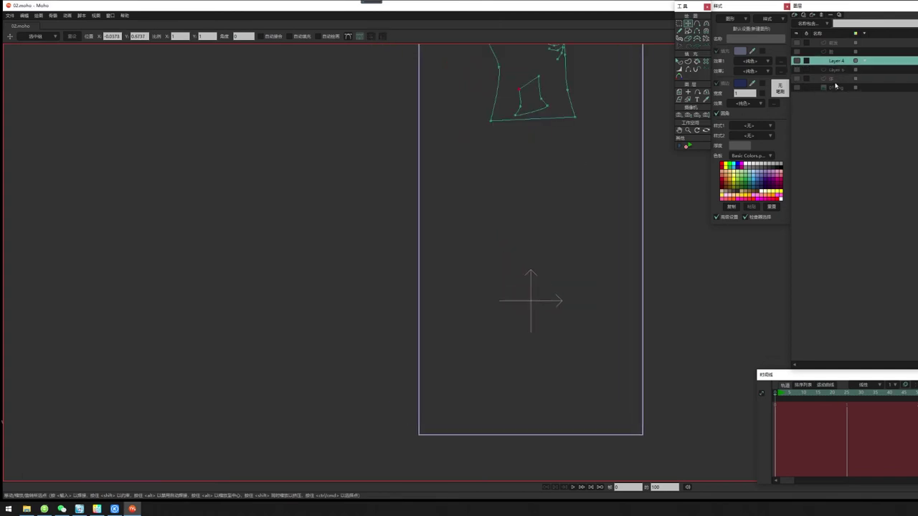
click(835, 87)
click(794, 15)
click(835, 56)
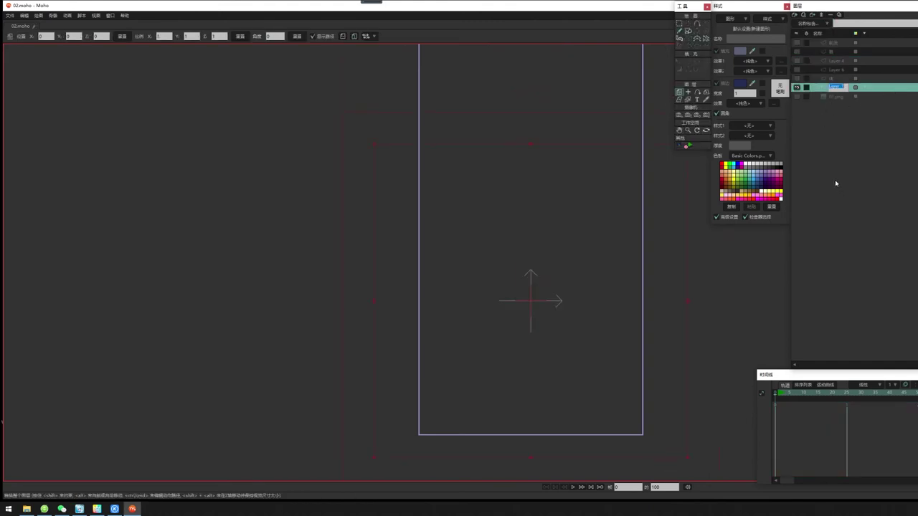
Draw a wide ellipse in the upper part of the canvas frame on the new Layer 7
drag(565, 144, 579, 170)
drag(553, 250, 554, 236)
scroll(554, 237, up, 4)
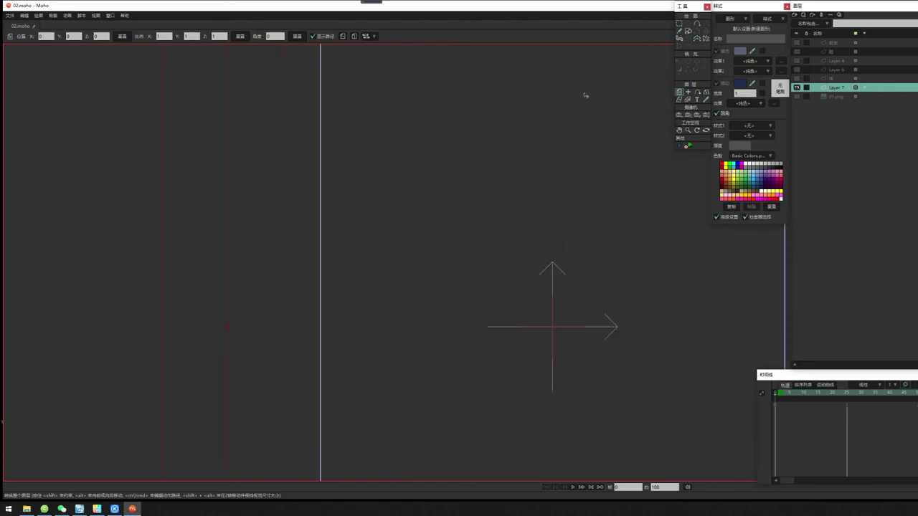
click(687, 31)
drag(634, 214, 624, 168)
scroll(622, 172, down, 2)
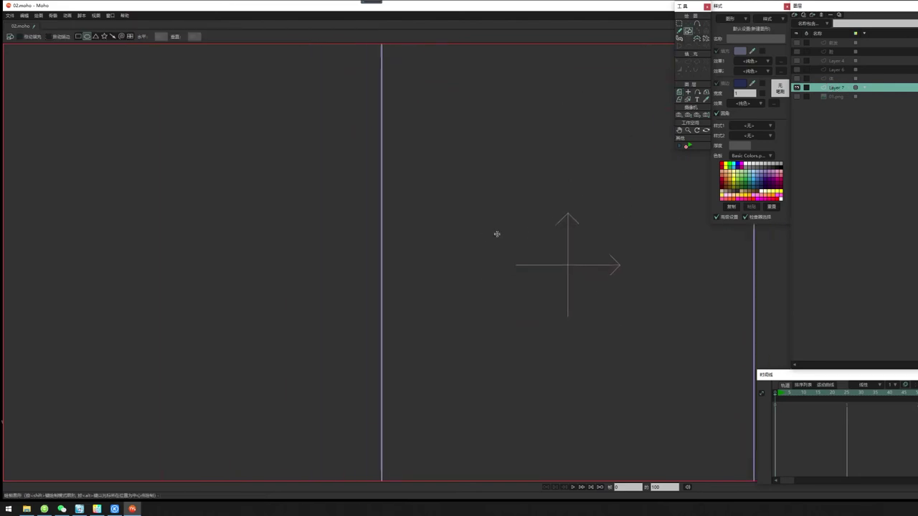
drag(603, 221, 592, 237)
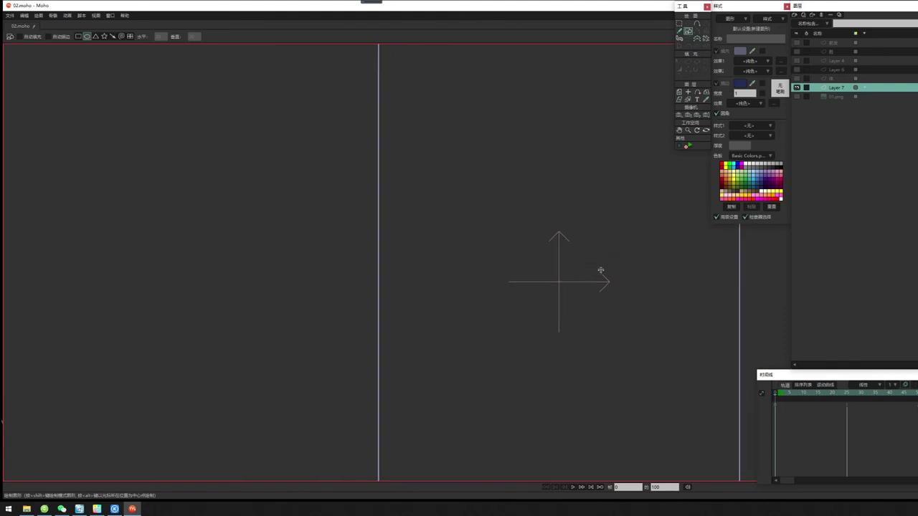
drag(580, 234, 454, 164)
scroll(498, 182, up, 5)
drag(500, 181, 568, 185)
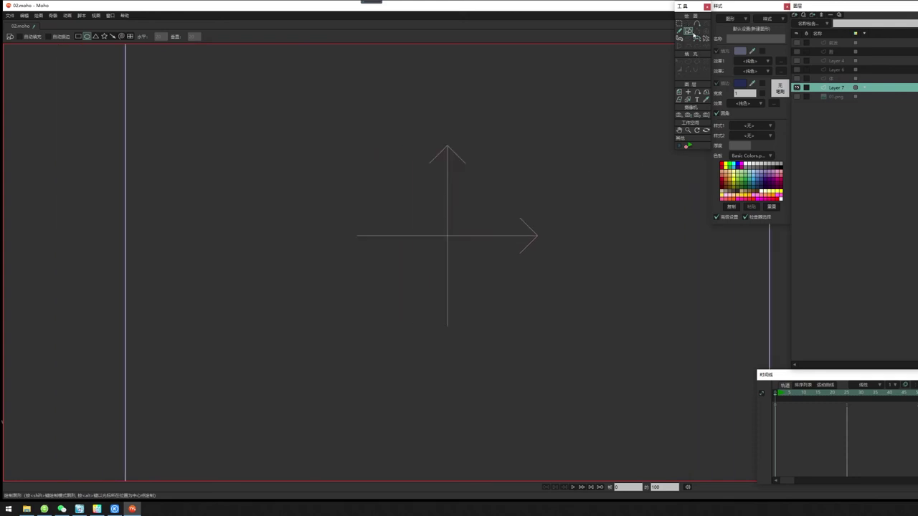
scroll(571, 154, down, 4)
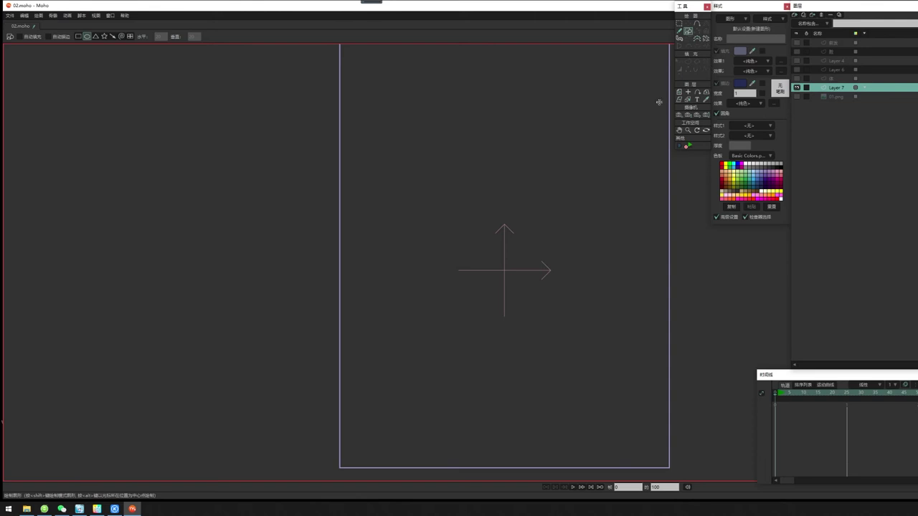
drag(517, 167, 531, 229)
scroll(448, 214, up, 2)
drag(494, 167, 417, 273)
drag(362, 119, 551, 253)
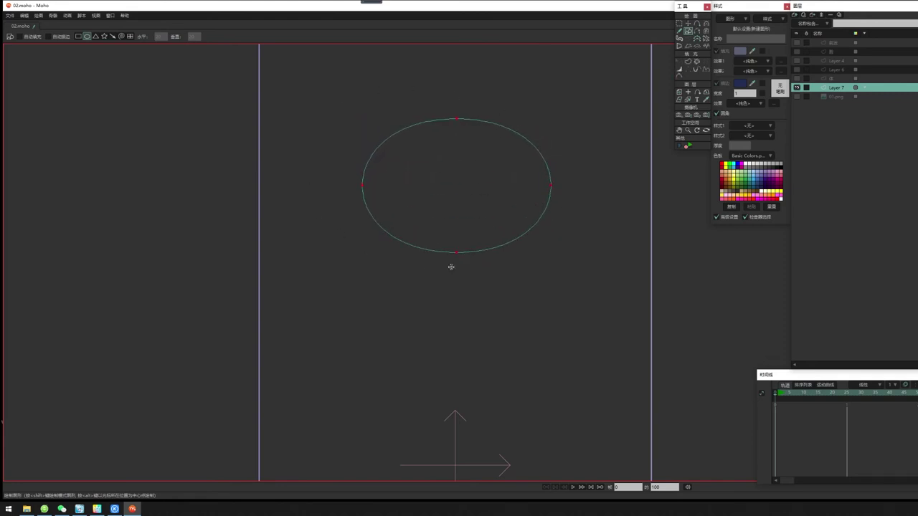
Draw a small three-point U-shaped curve beside the ellipse as a separate line
click(706, 70)
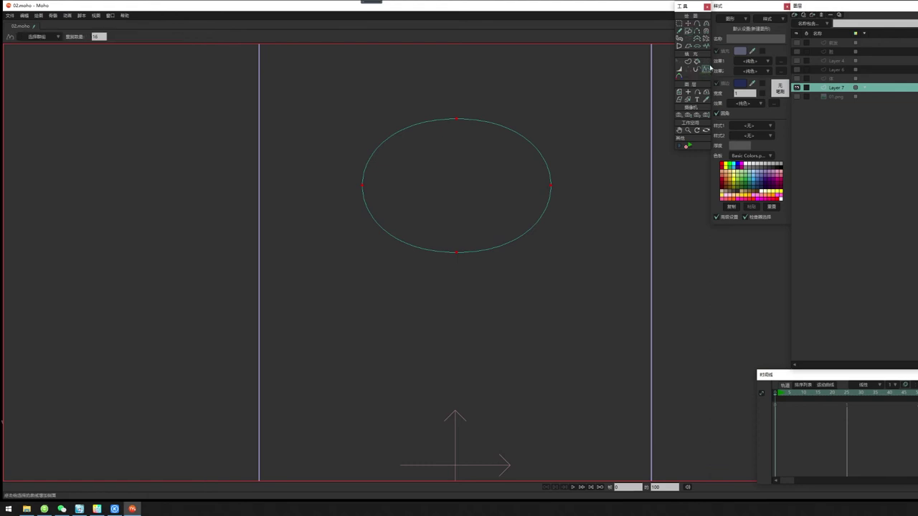
click(696, 24)
mouse_move(585, 207)
mouse_down()
mouse_move(594, 228)
mouse_move(602, 207)
mouse_up()
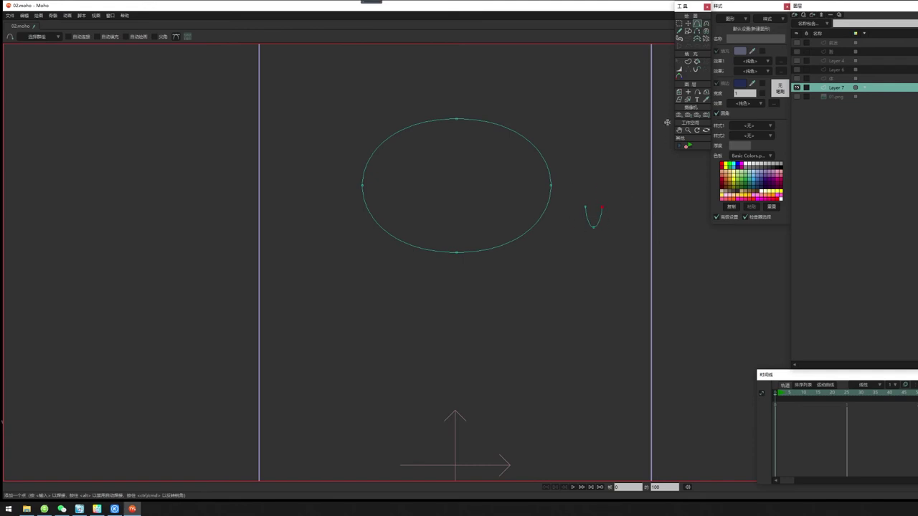
Select all points of the ellipse and apply the small U-shaped curve to it as a repeating curve profile
key(g)
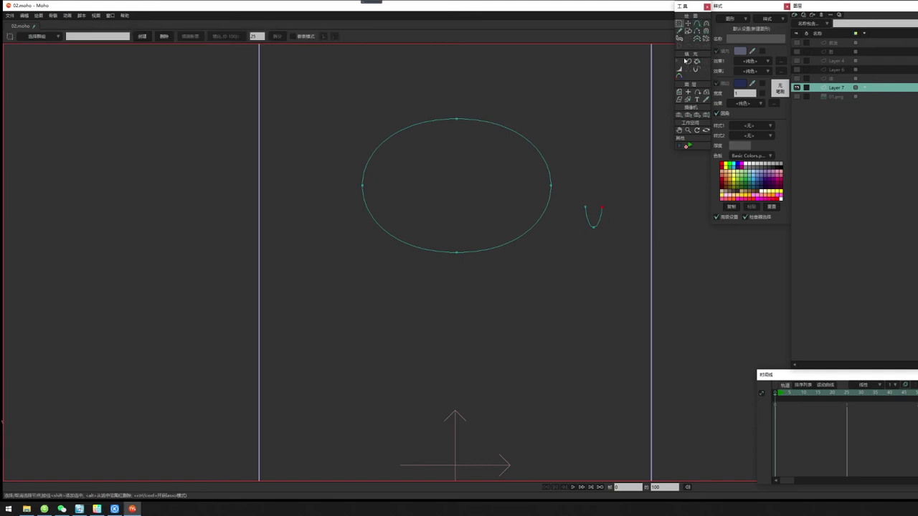
drag(327, 94, 571, 273)
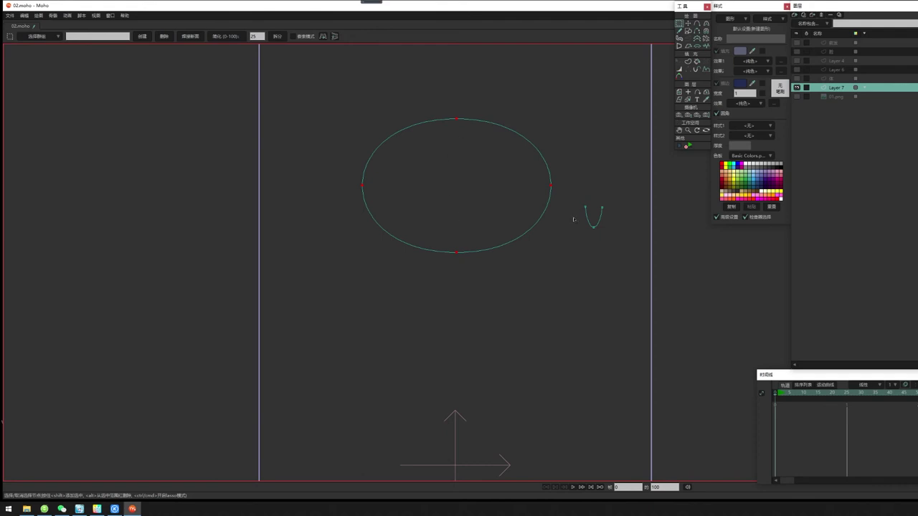
click(705, 69)
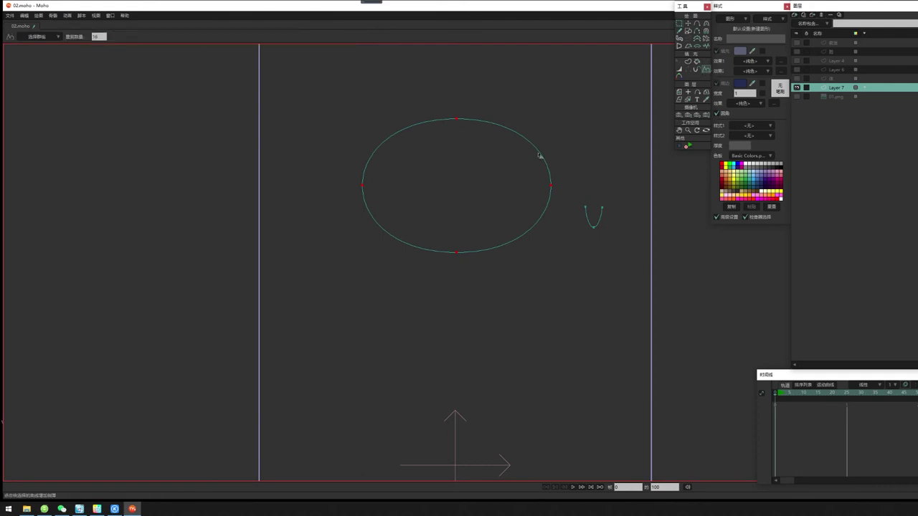
click(601, 223)
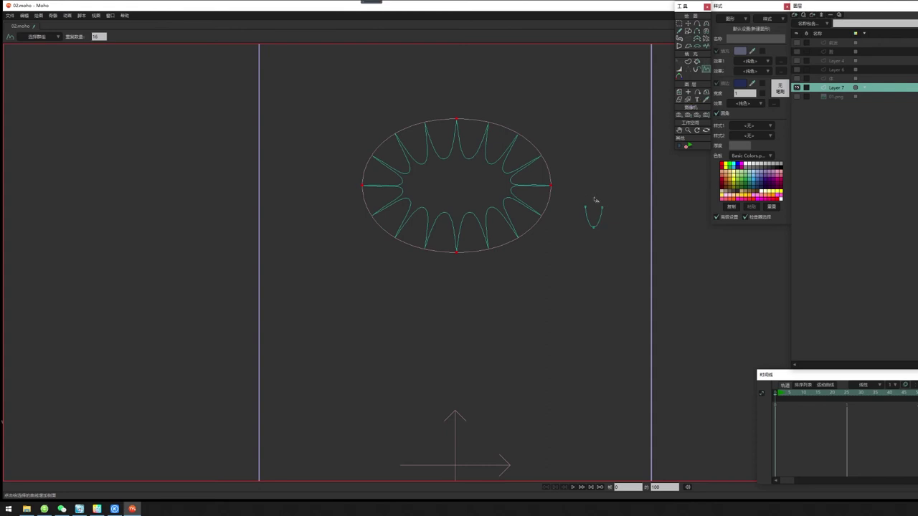
Move the small profile curve's middle point above its ends so the ellipse's scallops face outward
key(g)
key(t)
drag(594, 228, 592, 201)
Move the ellipse's four points to make it flatter and shift it slightly to the left
drag(452, 126, 439, 148)
drag(369, 190, 341, 188)
drag(552, 188, 530, 187)
drag(444, 142, 420, 136)
drag(449, 223, 449, 226)
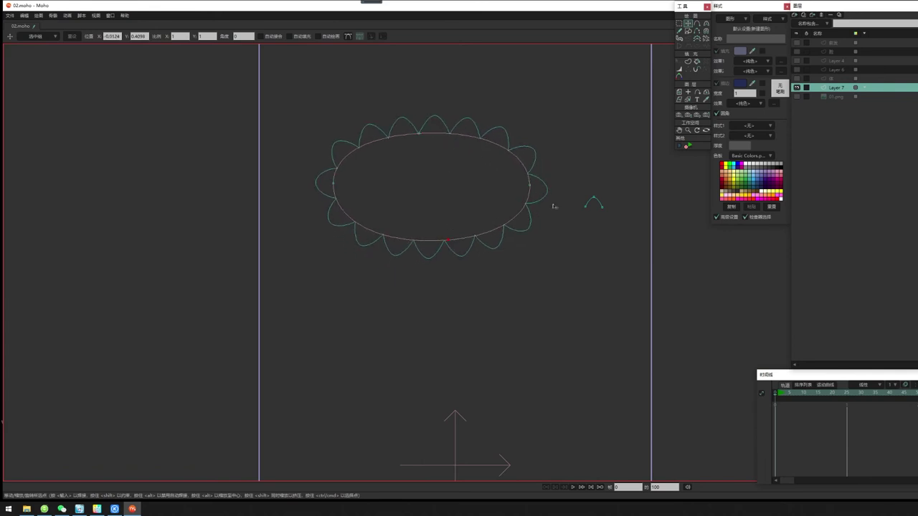
Increase the curvature at the small profile curve's peak to turn the pointed scallops into rounded ones
key(x)
key(c)
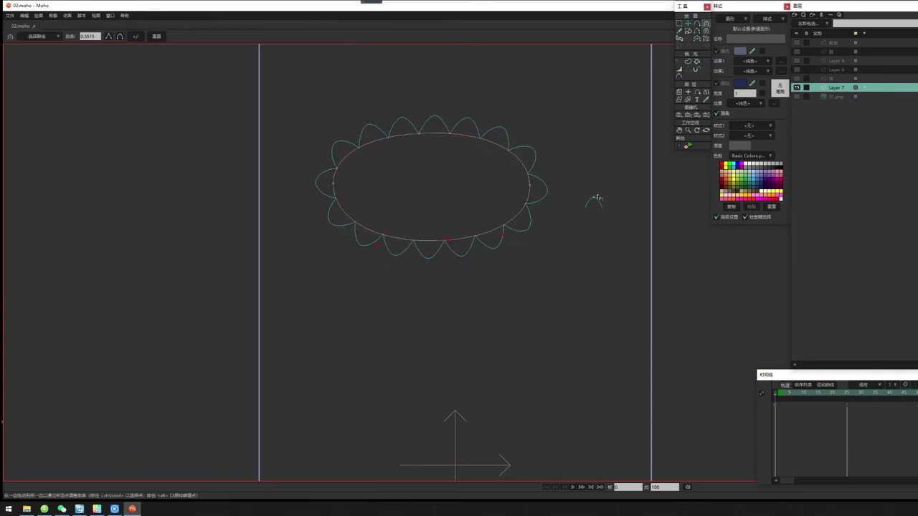
drag(594, 199, 904, 220)
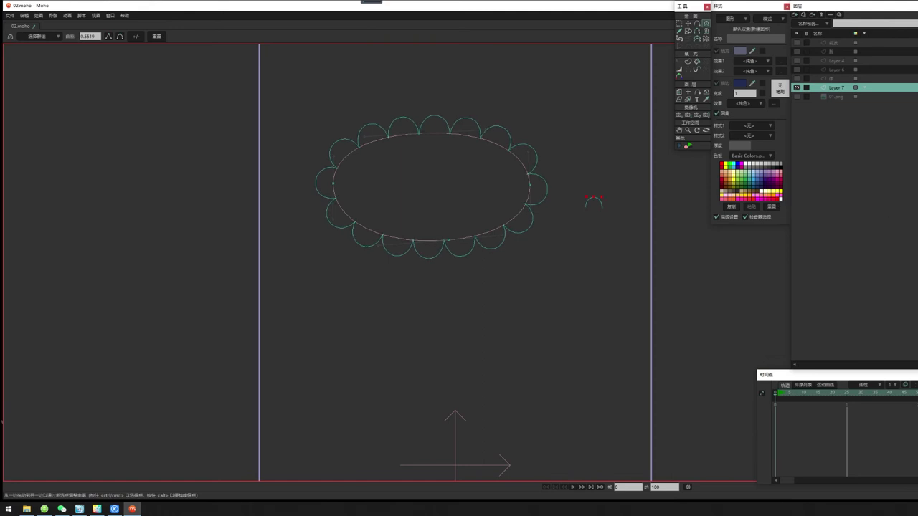
Select the ellipse's points and set the curve profile's repeat count to 32
key(t)
key(g)
drag(293, 102, 564, 288)
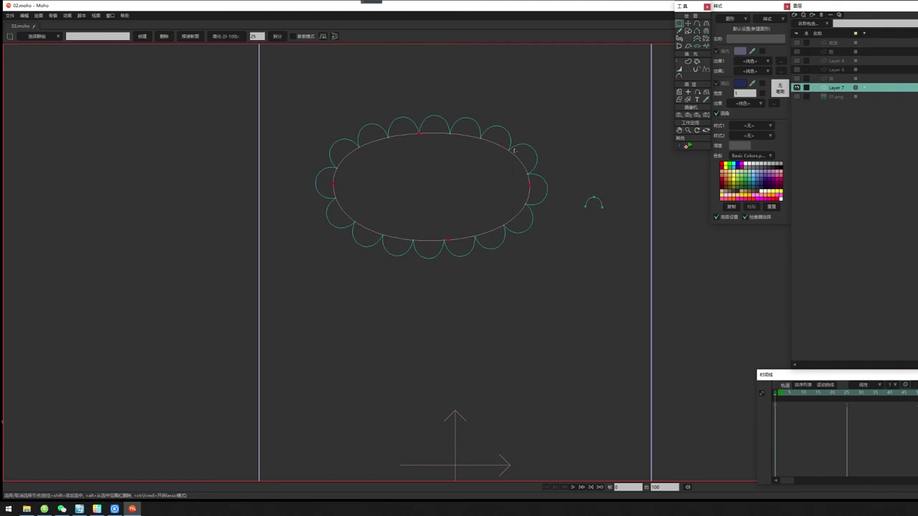
click(706, 70)
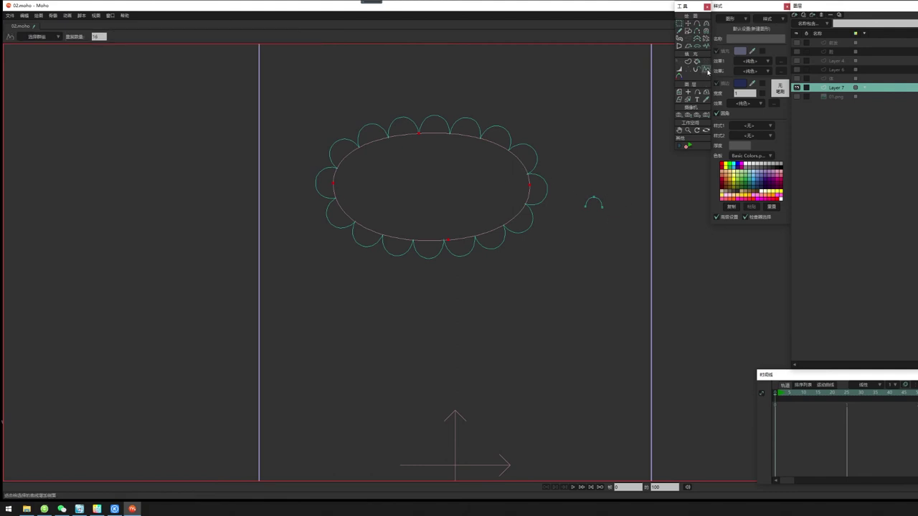
click(96, 36)
scroll(104, 36, up, 8)
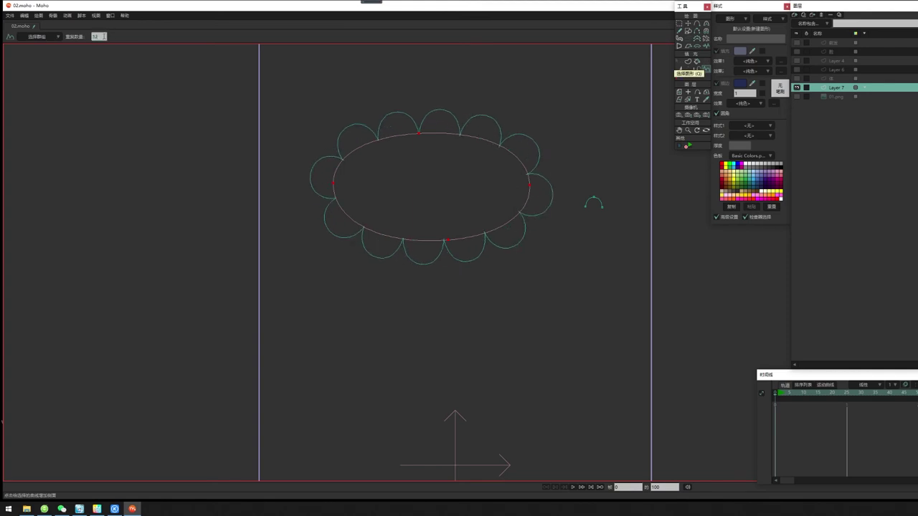
scroll(104, 36, up, 8)
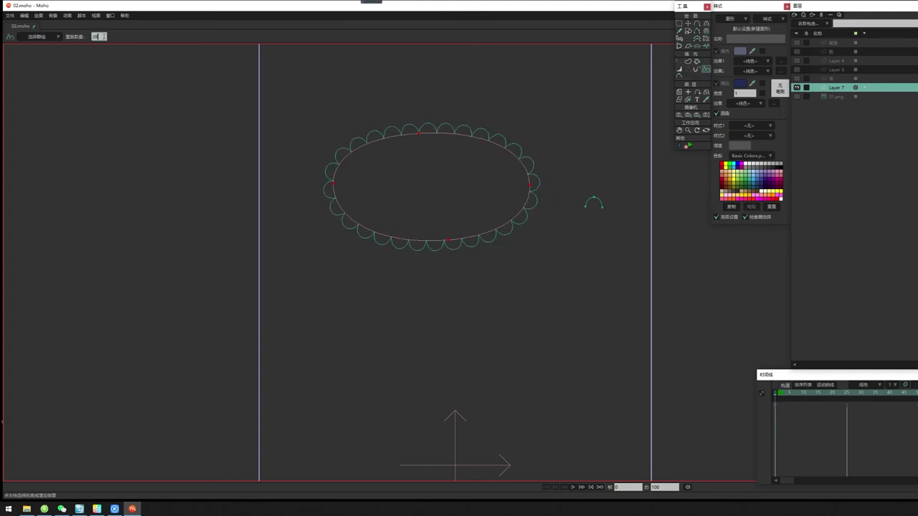
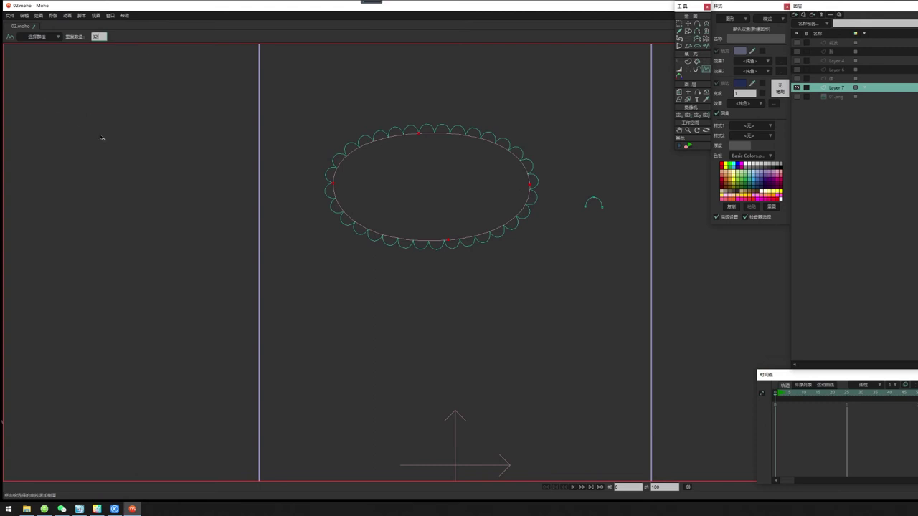
Draw a wide three-point open curve below the ellipse, bow it downward and smooth its middle point
scroll(470, 197, down, 1)
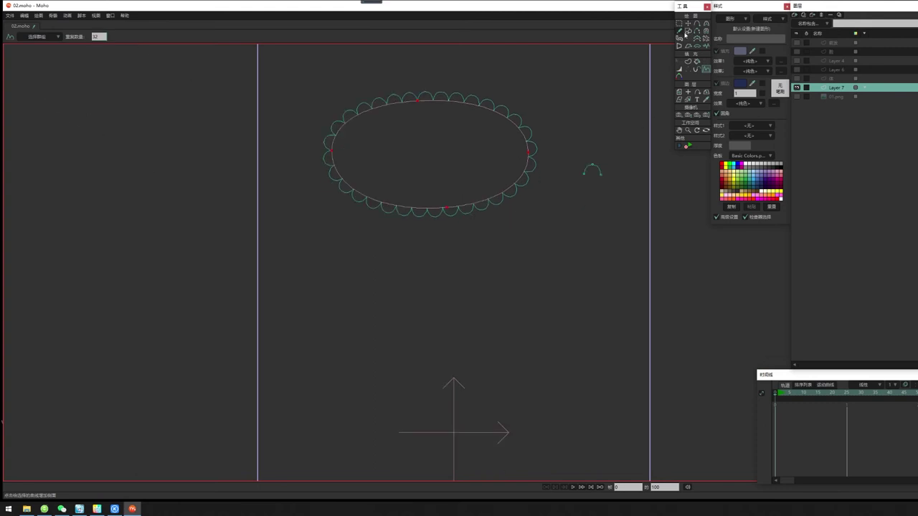
click(696, 24)
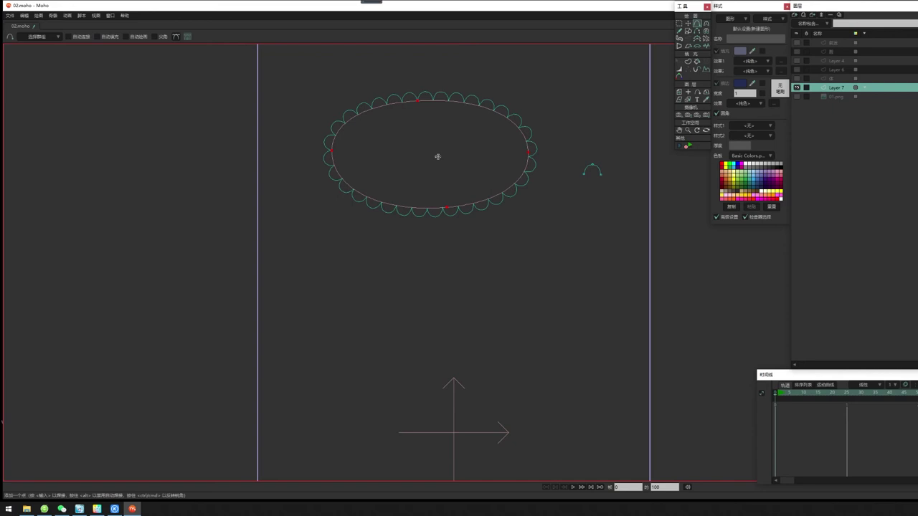
drag(327, 297, 523, 289)
drag(427, 292, 421, 304)
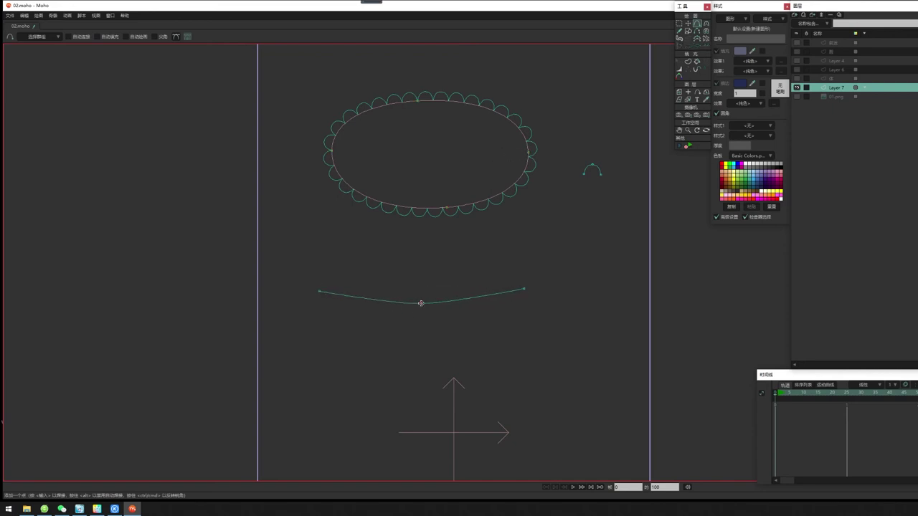
key(c)
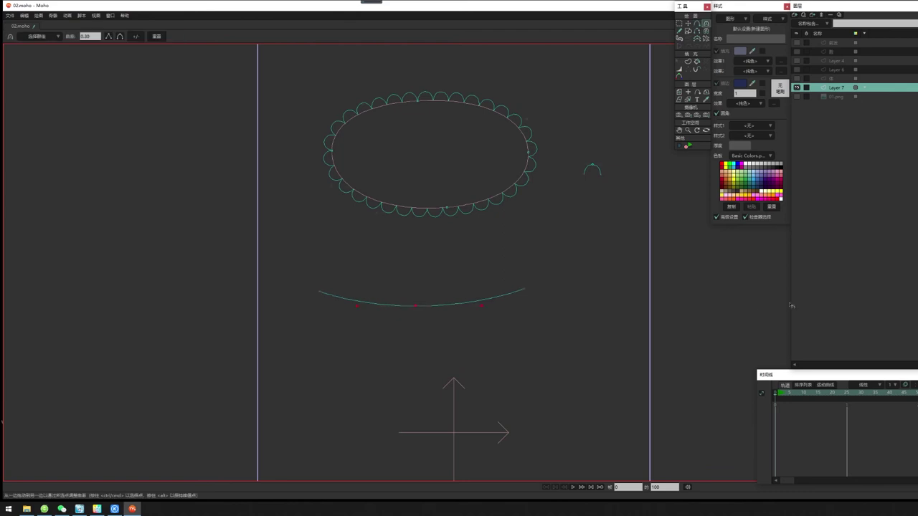
Select the open curve's points and apply the small arch to it as a repeating curve profile
click(678, 23)
drag(292, 252, 594, 340)
click(706, 69)
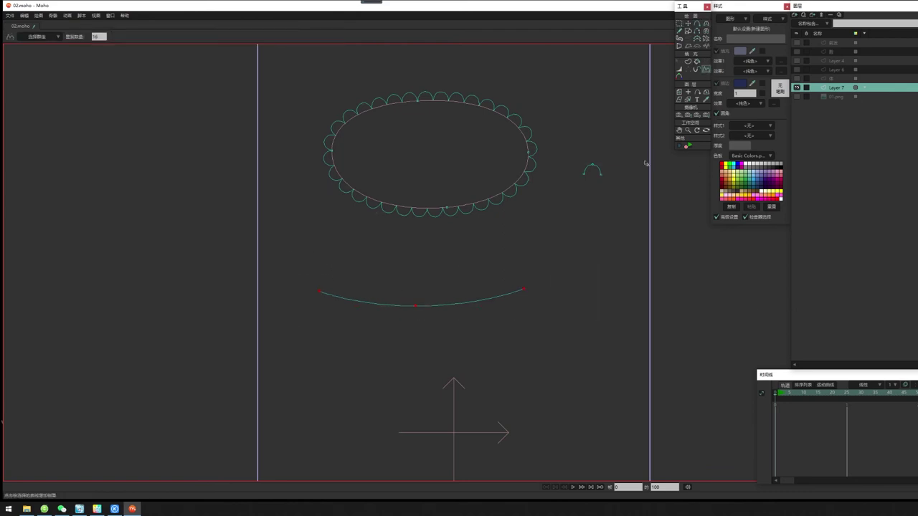
click(601, 172)
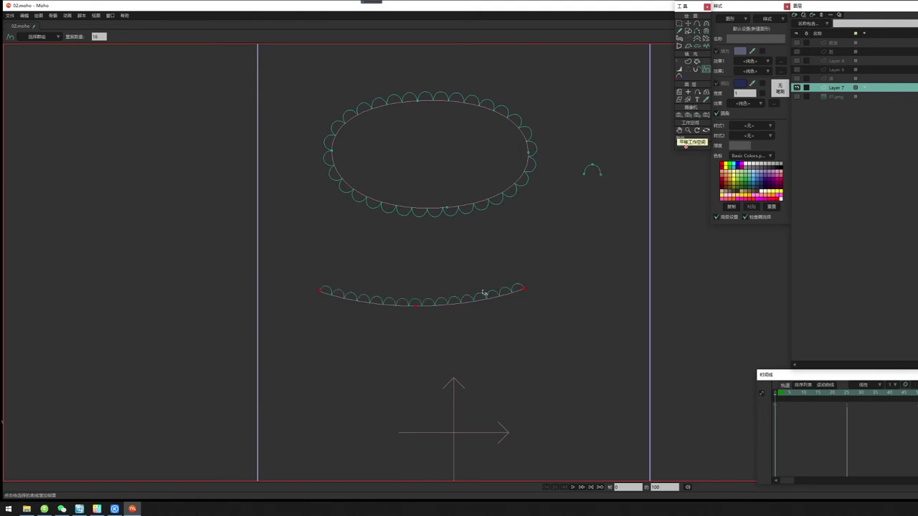
Move the open curve's end and middle points to deepen its bow, with the scallops along its underside
key(t)
mouse_move(416, 304)
mouse_down()
mouse_move(418, 292)
mouse_move(416, 308)
mouse_up()
drag(318, 293, 322, 302)
drag(530, 290, 503, 284)
drag(415, 307, 400, 314)
drag(503, 284, 509, 285)
Try extending the scalloped open curve with extra points from its ends, then undo the added segments
key(a)
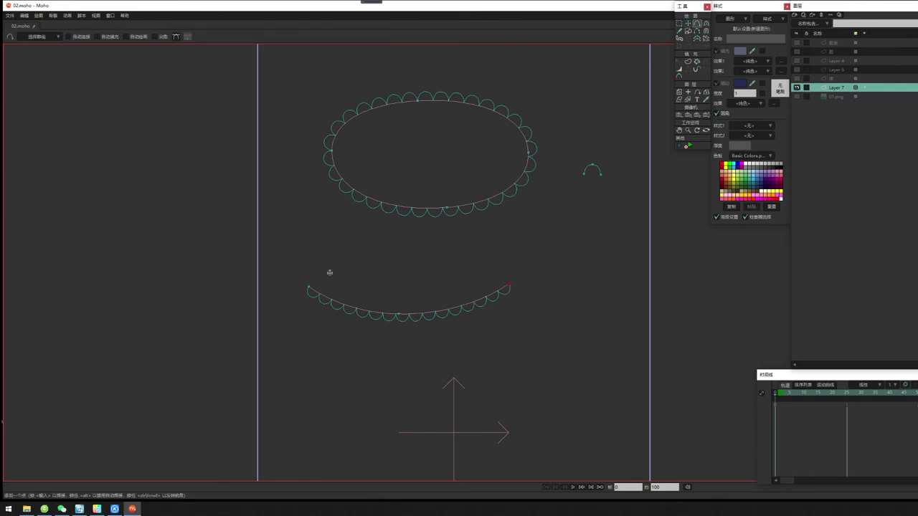
drag(377, 283, 286, 282)
drag(473, 275, 537, 281)
key(ctrl+z)
key(ctrl+z)
drag(307, 288, 346, 231)
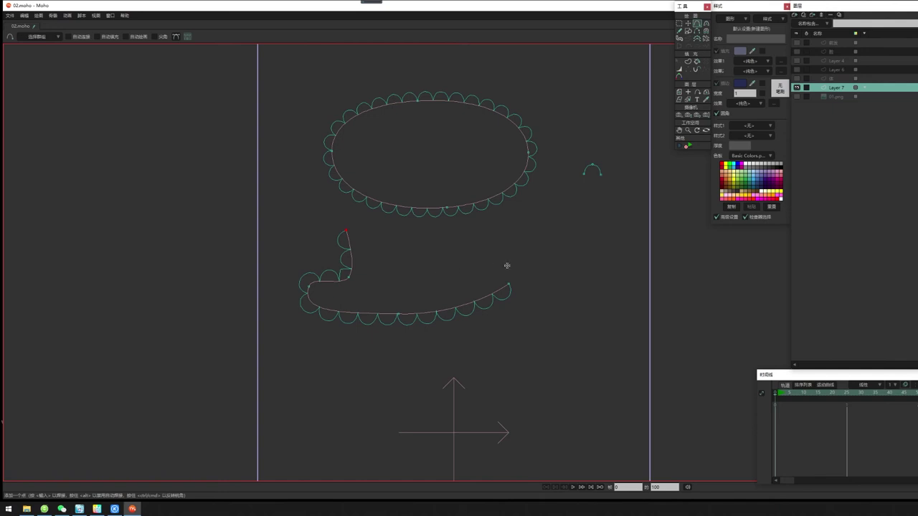
key(ctrl+z)
key(ctrl+z)
key(ctrl+z)
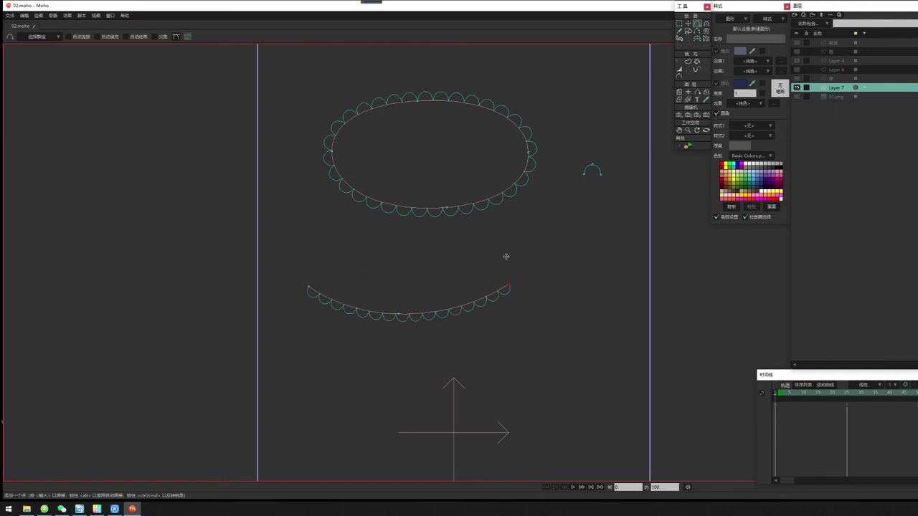
Draw a curve through each end of the scalloped open curve, with its inner end turning upward
drag(279, 282, 361, 282)
click(311, 286)
drag(465, 282, 538, 276)
click(509, 284)
drag(360, 283, 361, 218)
drag(464, 281, 461, 231)
Try adding a near-vertical curve through each end of the scalloped open curve, then undo both
drag(309, 285, 305, 330)
click(308, 287)
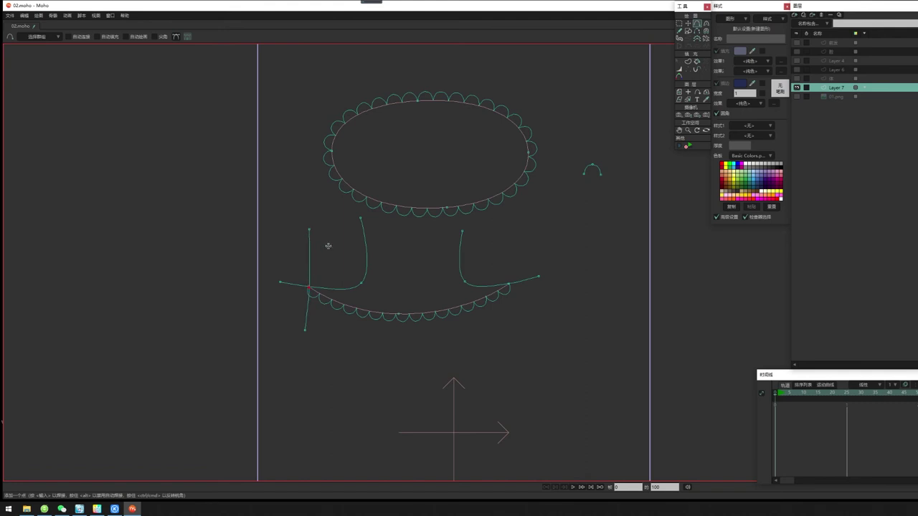
drag(510, 226, 512, 333)
click(508, 283)
key(Return)
click(679, 23)
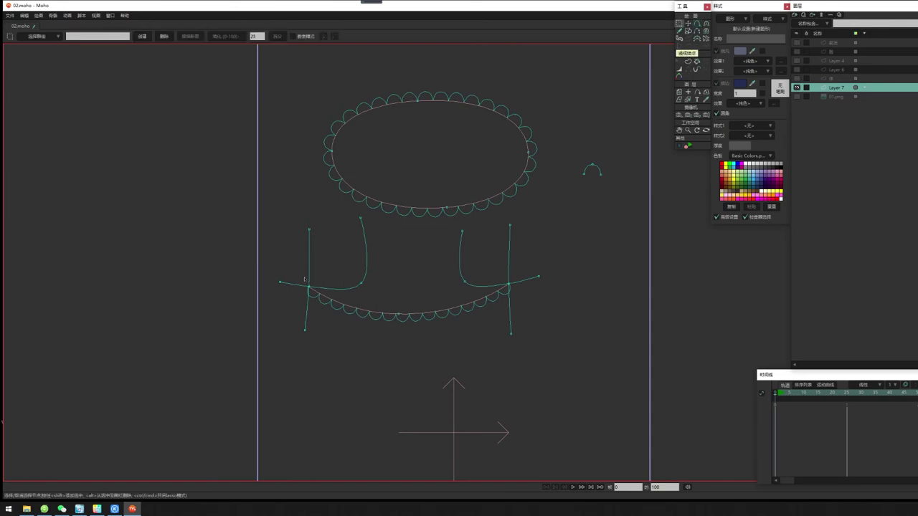
click(361, 283)
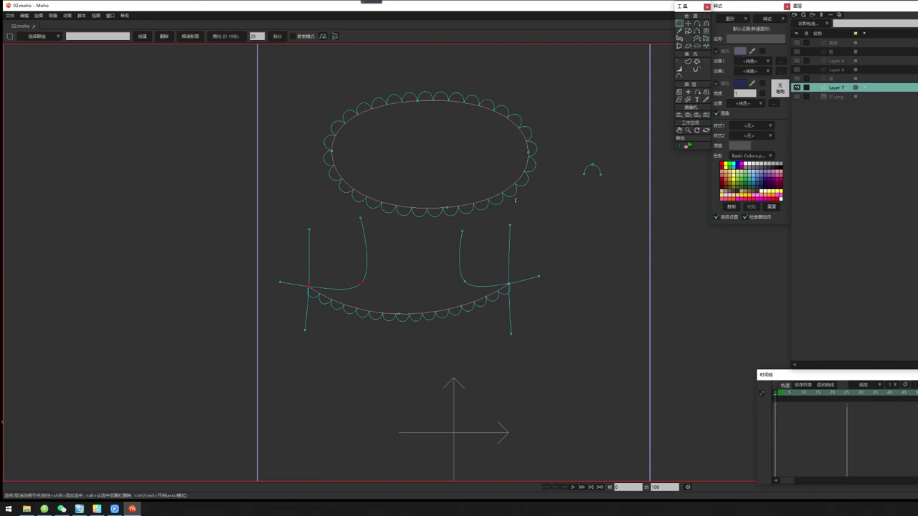
key(ctrl+z)
key(ctrl+z)
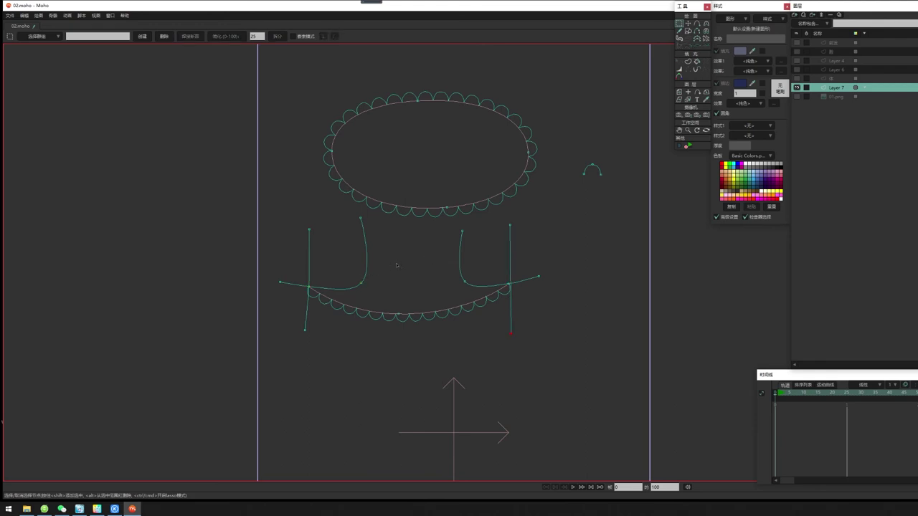
key(ctrl+z)
key(ctrl+z)
key(ctrl+z)
Lower the left curve's inner end point and apply the small arch to the curve as a repeating profile
click(688, 23)
drag(360, 217, 423, 264)
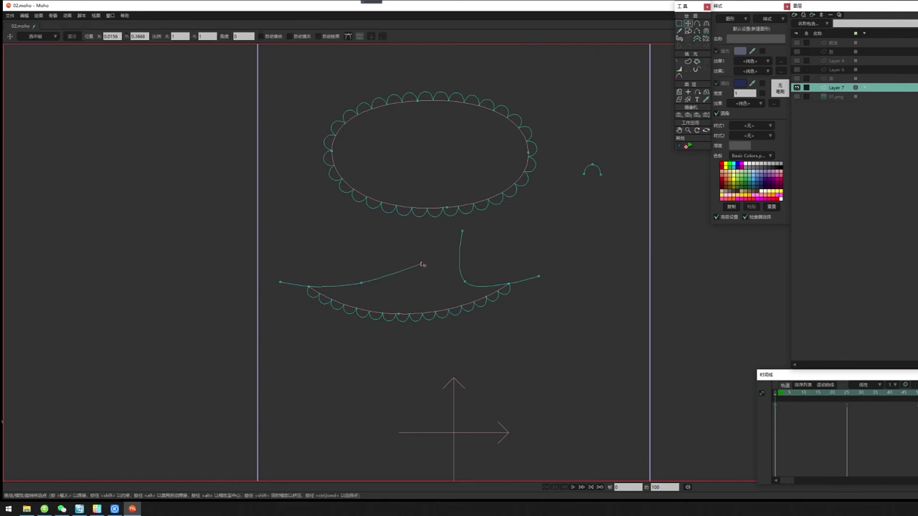
double_click(409, 274)
click(706, 69)
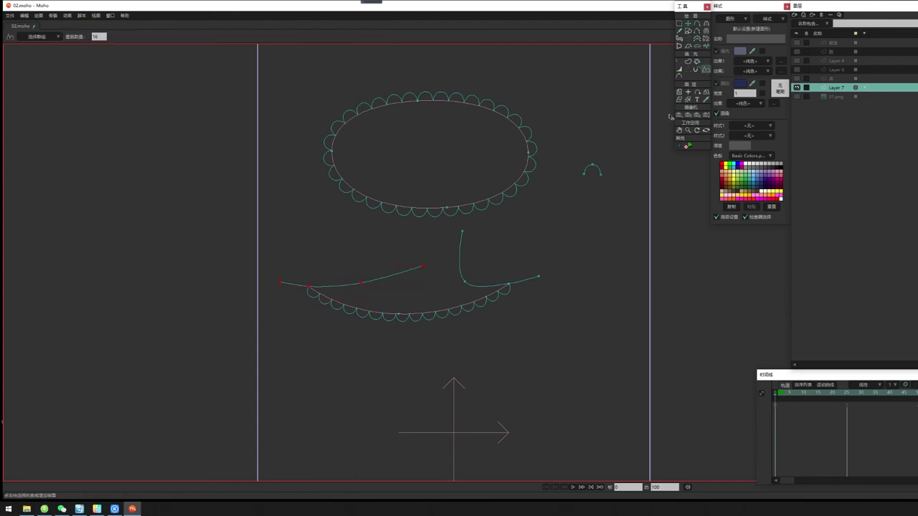
key(space)
key(t)
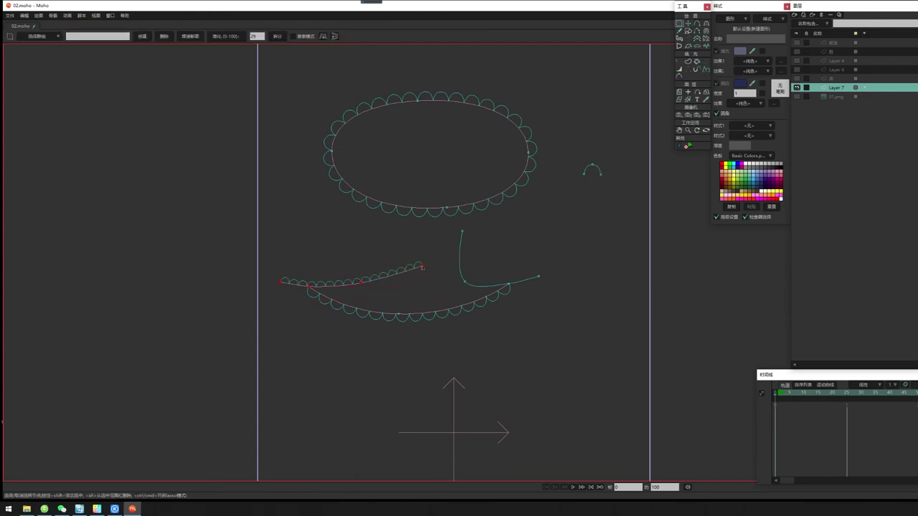
Reshape the left scalloped curve by raising its inner end and moving its bend and outer points
drag(420, 264, 368, 214)
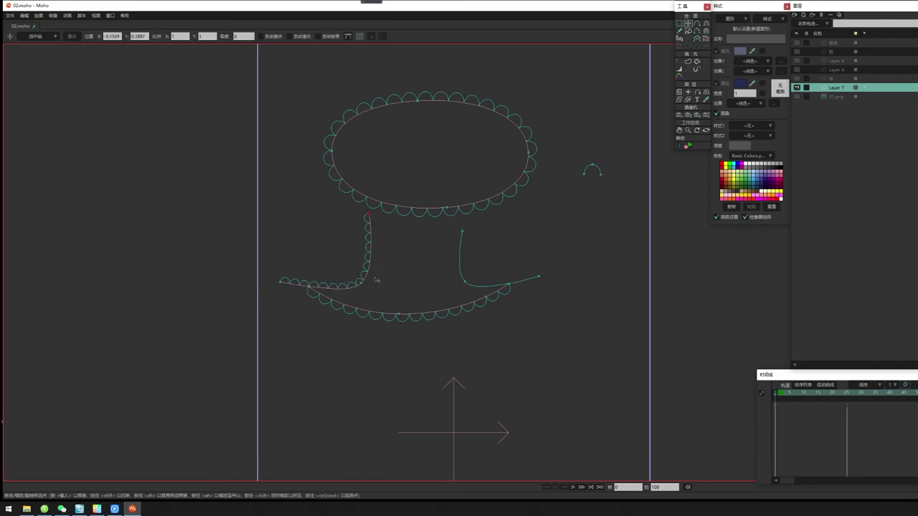
mouse_move(281, 282)
mouse_down()
mouse_move(388, 290)
mouse_move(293, 283)
mouse_up()
click(362, 281)
drag(390, 289, 279, 264)
drag(387, 252, 373, 281)
key(a)
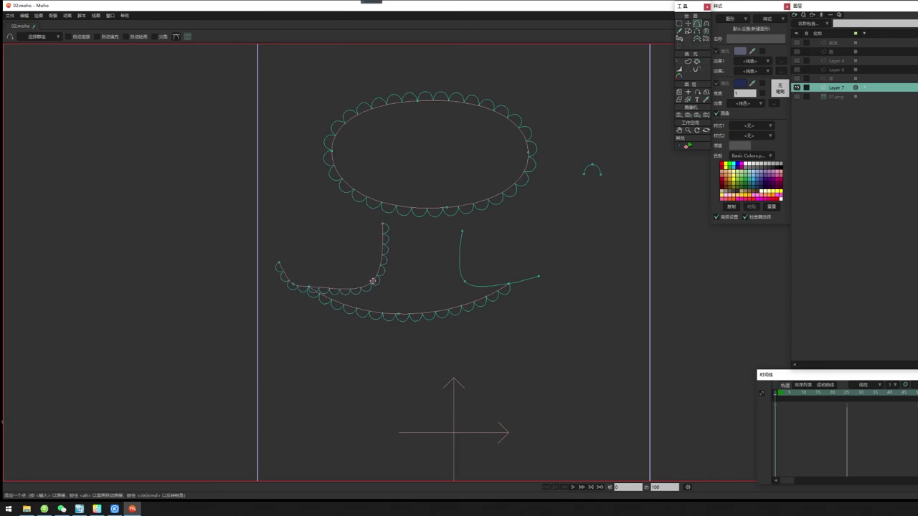
key(t)
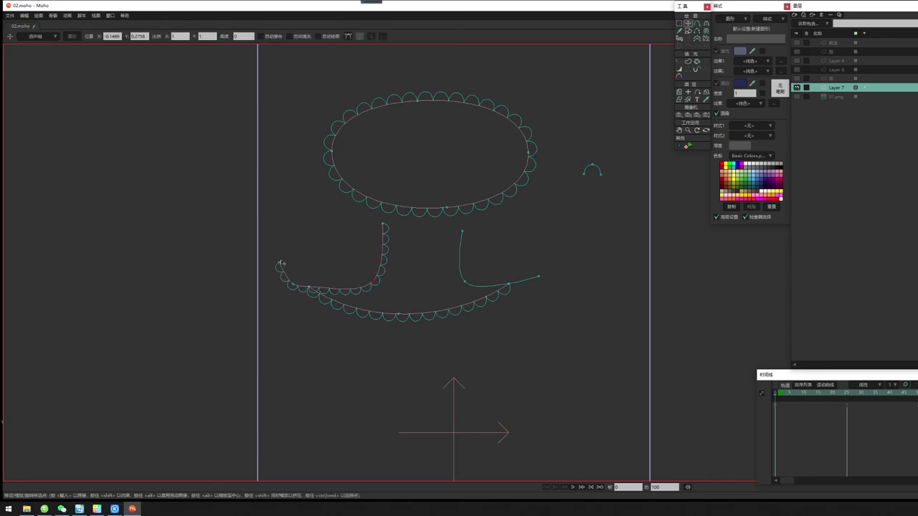
Delete the left curve's two outermost points and adjust the remaining ones so it starts at the lower curve's left end
key(Delete)
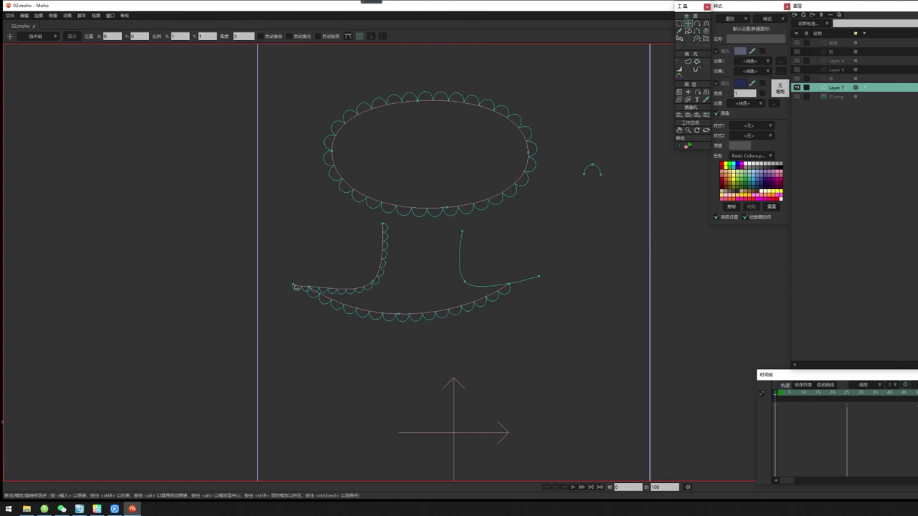
click(294, 286)
key(Delete)
drag(310, 287, 308, 288)
drag(373, 281, 368, 279)
drag(383, 225, 379, 220)
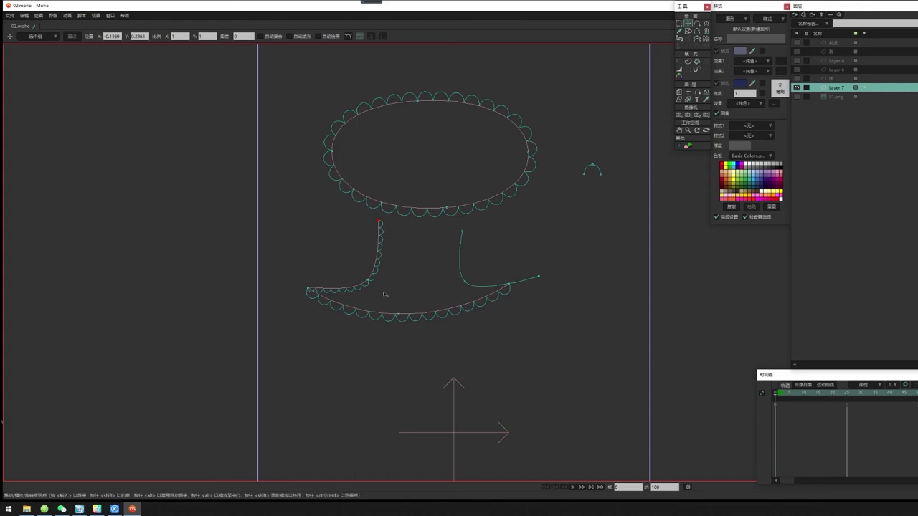
Select all points of the left scalloped curve and set its profile repeat count to 8
key(g)
drag(302, 277, 324, 299)
drag(360, 263, 385, 289)
shift+click(380, 221)
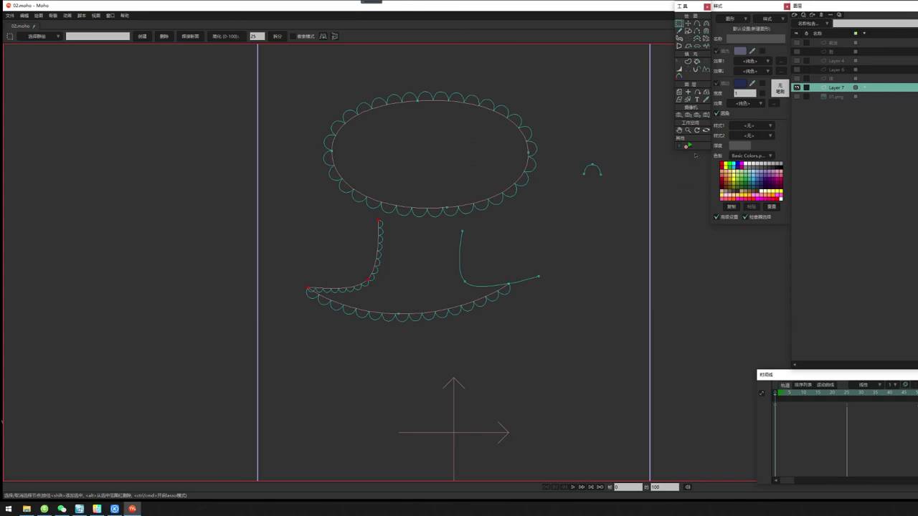
click(707, 70)
click(102, 36)
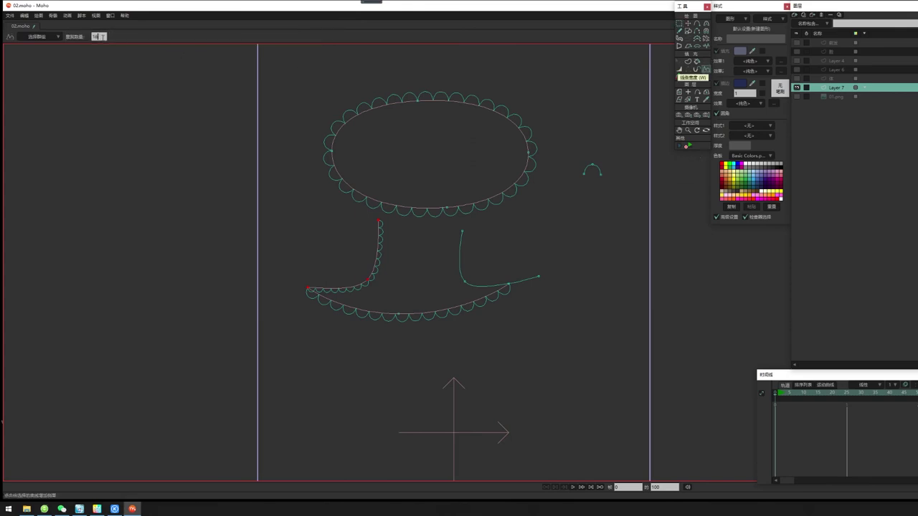
scroll(103, 36, down, 9)
scroll(103, 36, up, 1)
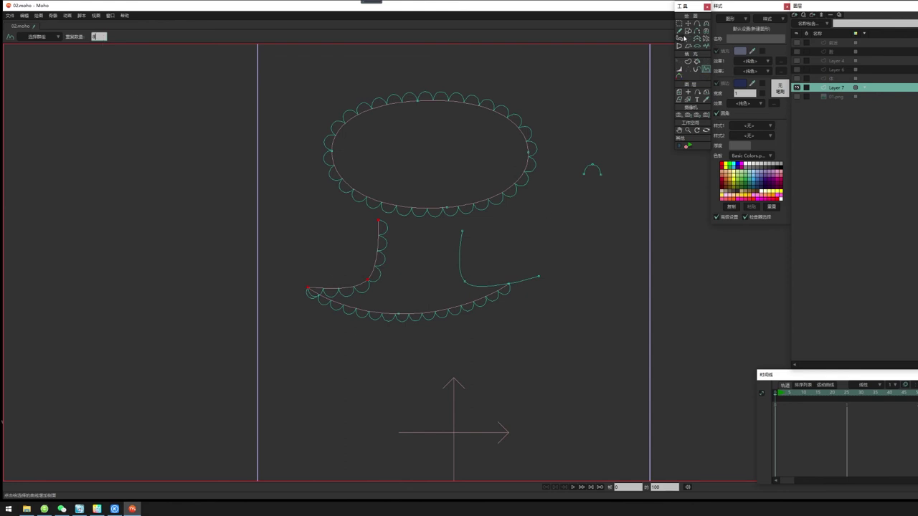
Draw a plain curve up through the left scalloped curve's outer end and across its upper end to enclose a panel
click(697, 24)
drag(317, 235, 294, 343)
mouse_move(309, 274)
mouse_down()
mouse_move(318, 277)
mouse_move(308, 289)
mouse_up()
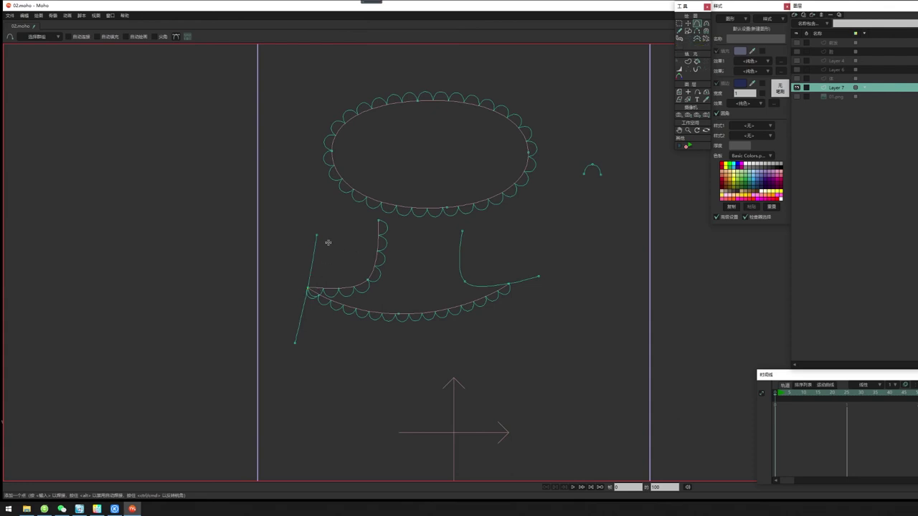
drag(316, 235, 378, 221)
key(Return)
key(ctrl+z)
key(t)
drag(378, 223, 398, 225)
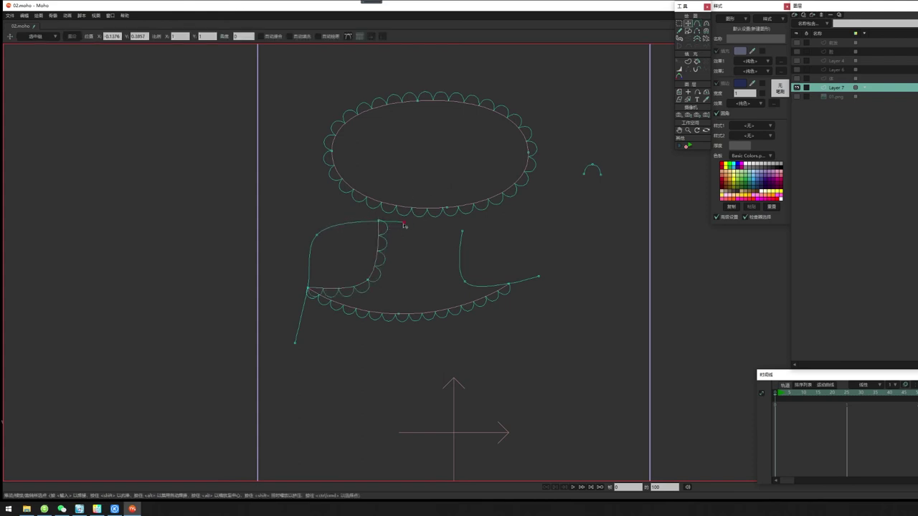
key(a)
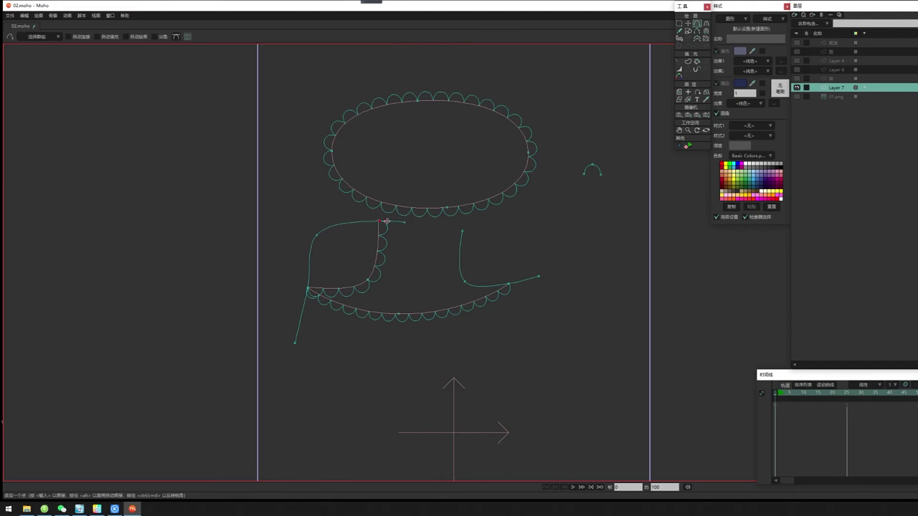
Remove the tail segment hanging below the left panel's lower corner, undoing the mistaken edge deletion
click(697, 32)
click(389, 226)
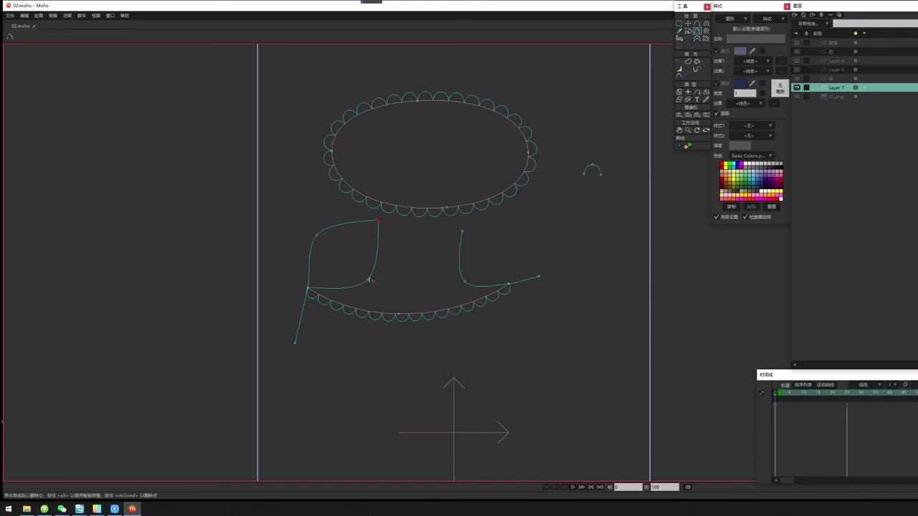
key(ctrl+z)
click(296, 343)
Sharpen and raise the left panel's outer upper corner, and tidy its inner upper corner by removing the overshooting segment
key(c)
drag(317, 235, 10, 181)
key(t)
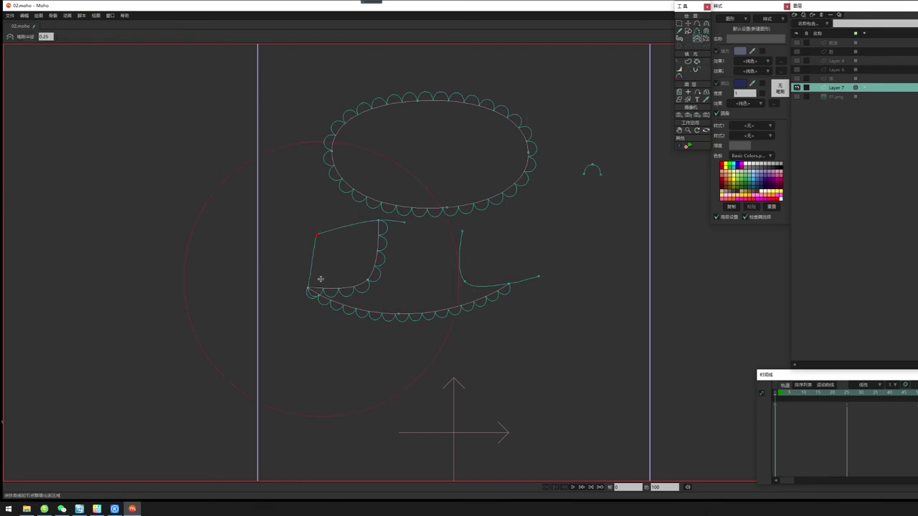
drag(317, 235, 320, 224)
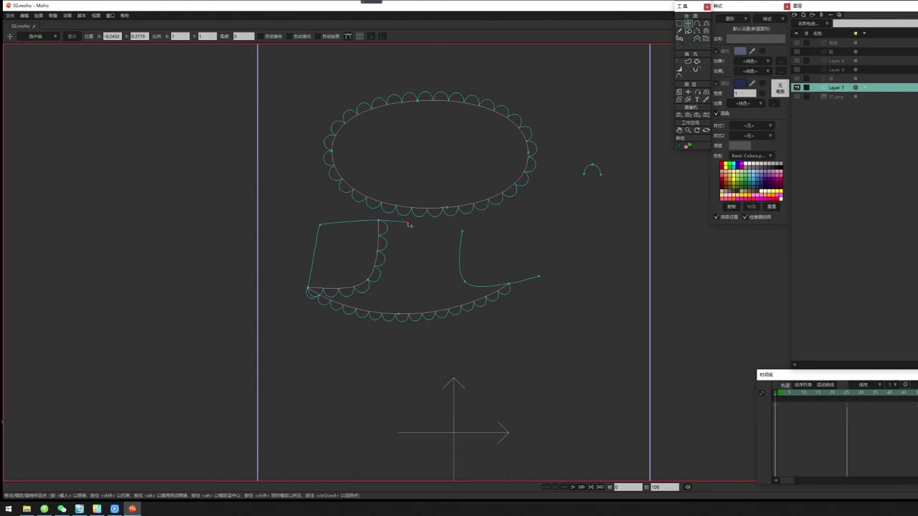
drag(379, 221, 375, 224)
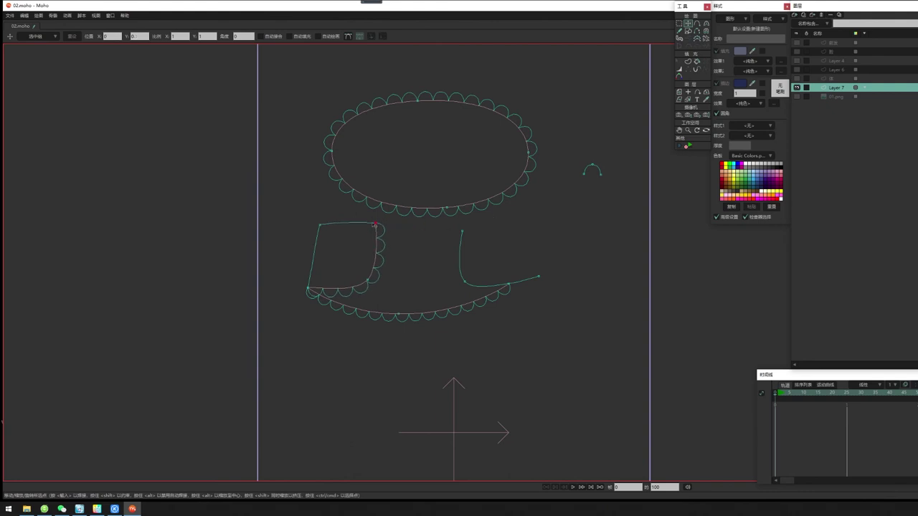
Move the scalloped ellipse upward and draw an arched curve from the panel's outer upper corner to the right curve's outer end
click(689, 62)
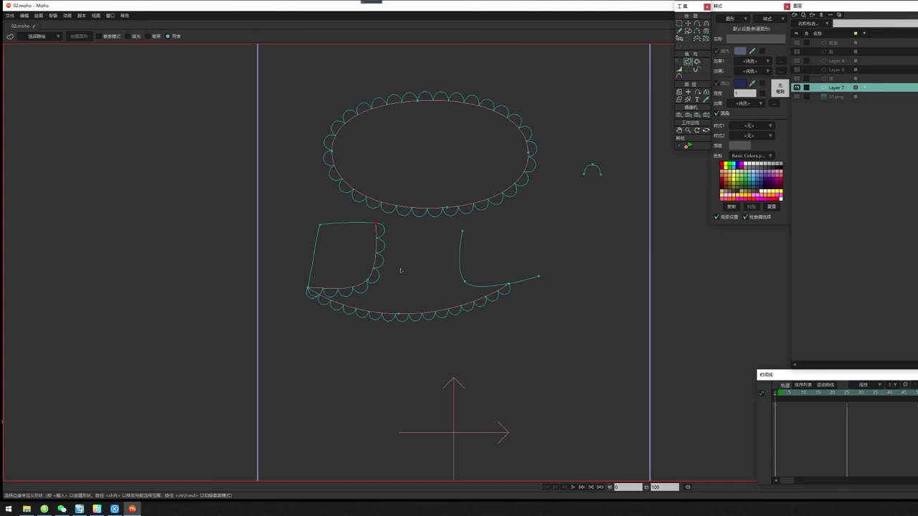
drag(407, 288, 421, 325)
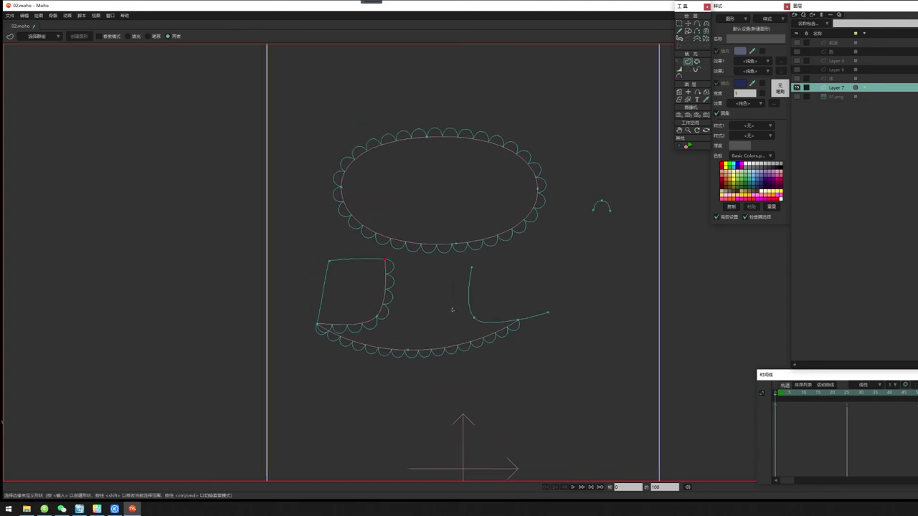
click(696, 23)
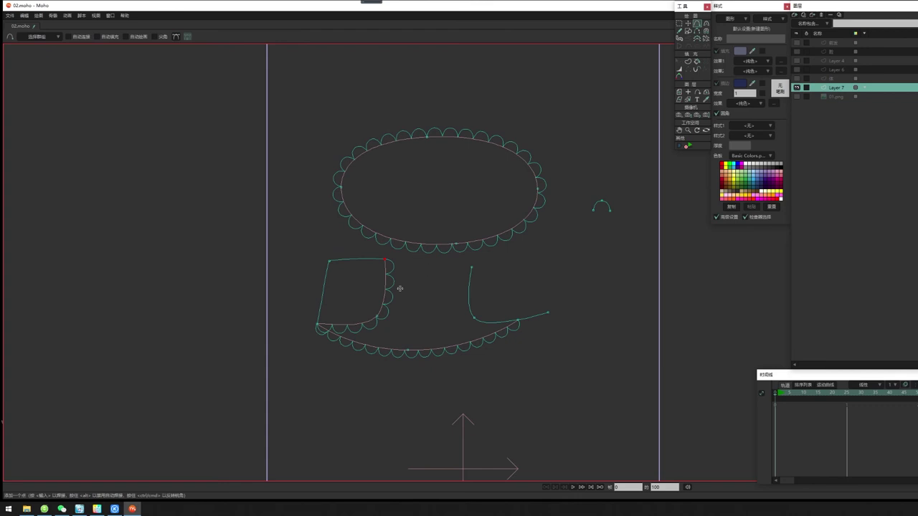
key(g)
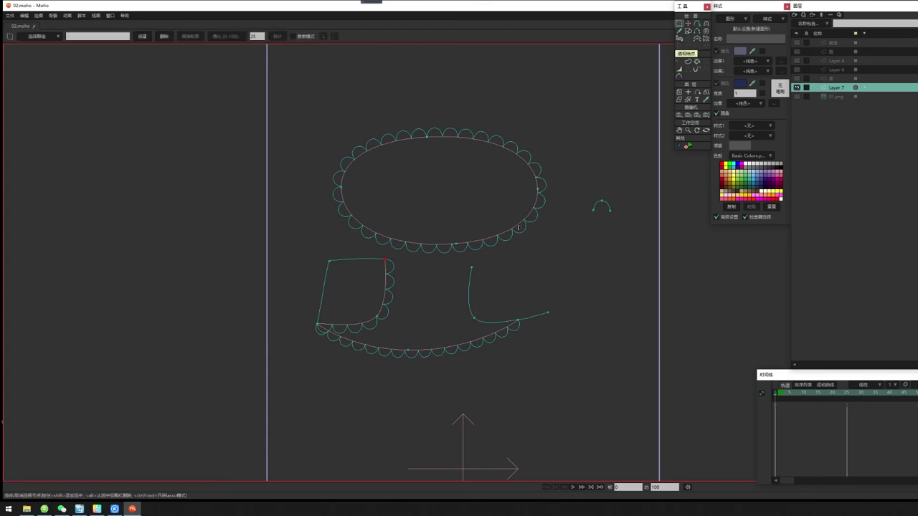
key(t)
drag(471, 225, 462, 128)
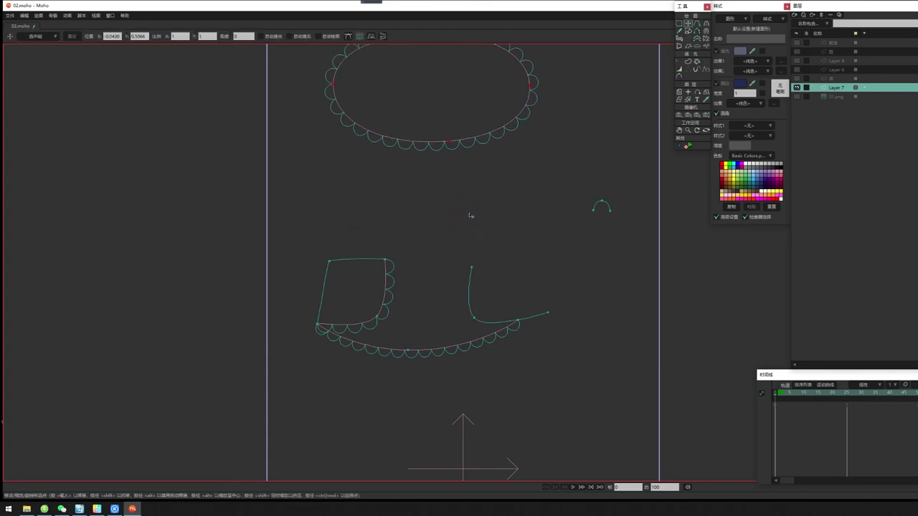
key(g)
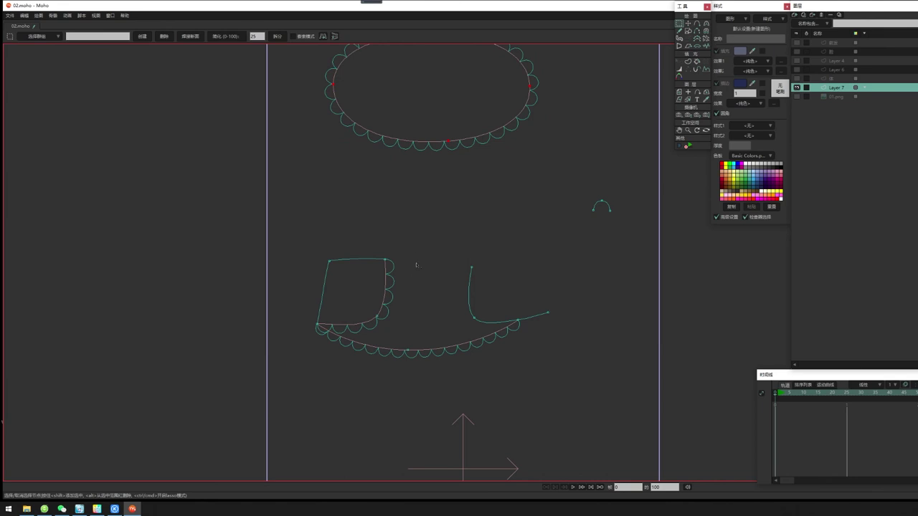
click(696, 24)
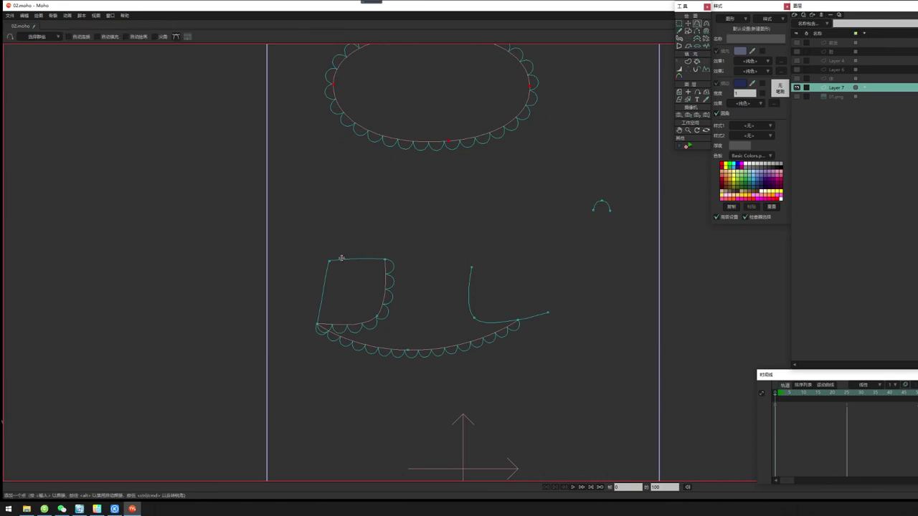
mouse_move(329, 261)
mouse_down()
mouse_move(432, 237)
mouse_move(498, 249)
mouse_move(521, 315)
mouse_move(546, 311)
mouse_up()
Create a filled and outlined shape from the scalloped left panel and preview its render
click(688, 62)
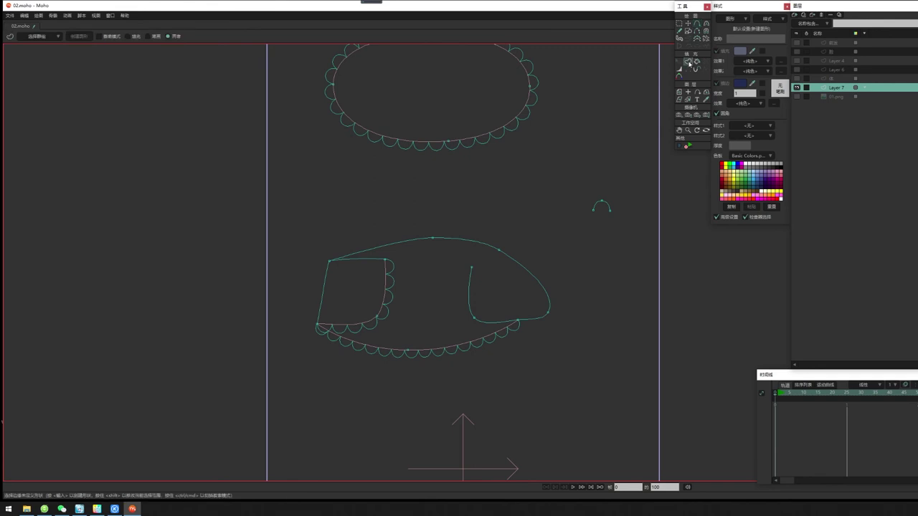
drag(311, 247, 383, 286)
drag(288, 307, 392, 334)
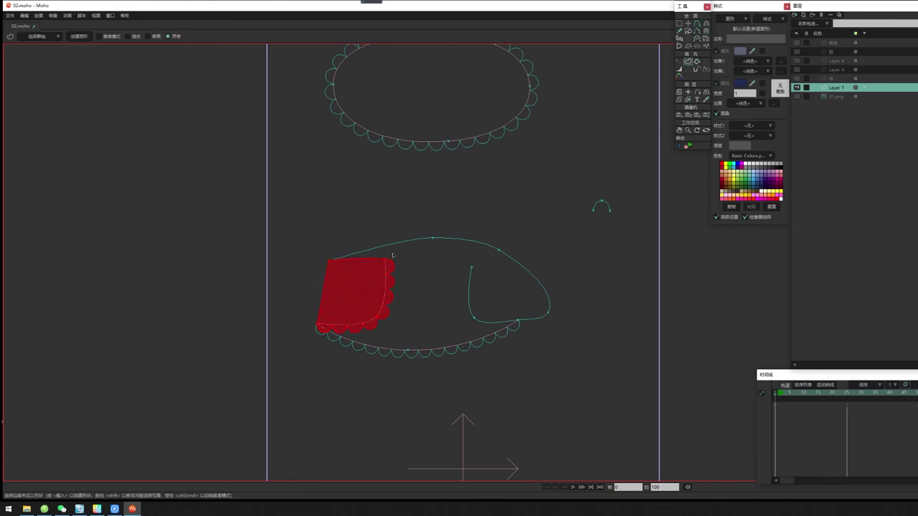
key(Return)
drag(363, 284, 418, 263)
scroll(452, 285, up, 6)
scroll(454, 285, down, 3)
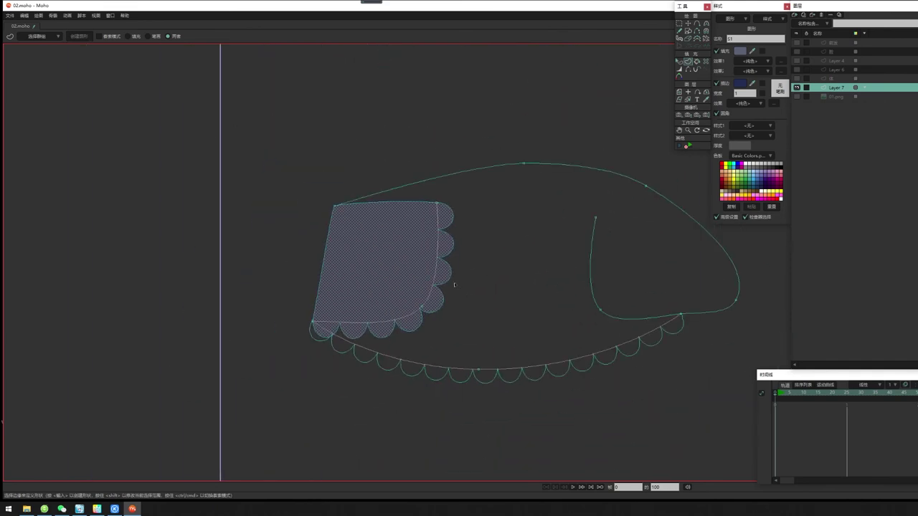
key(ctrl+r)
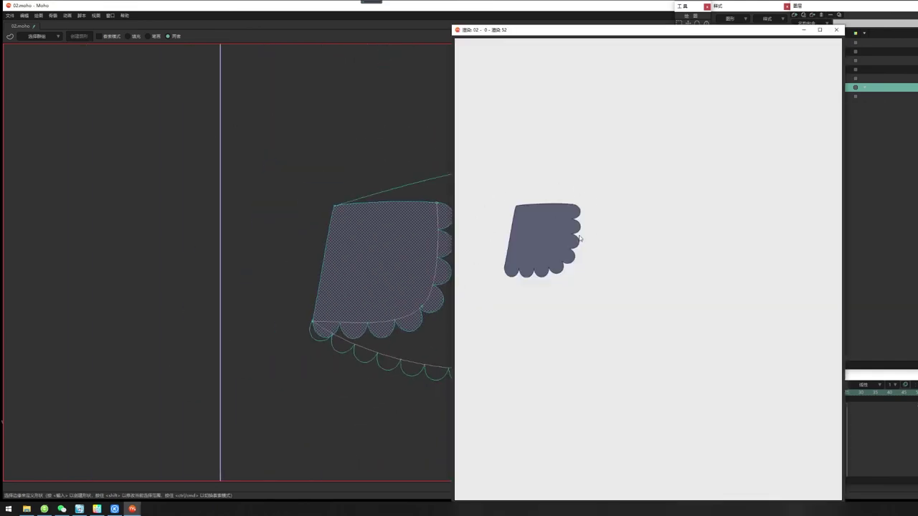
click(836, 29)
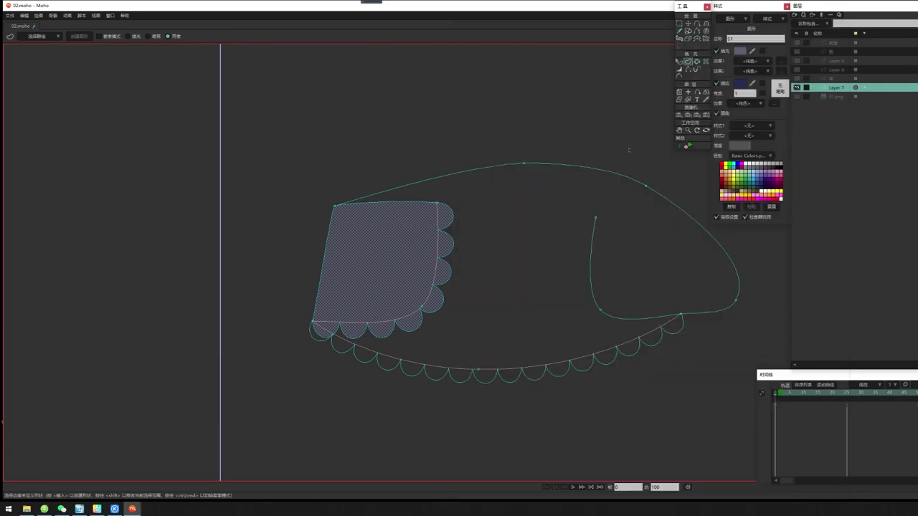
Create a filled and outlined shape from the large arched outline and its scalloped lower edge
drag(295, 306, 342, 345)
drag(312, 185, 374, 246)
drag(498, 148, 564, 190)
drag(663, 283, 687, 333)
drag(705, 279, 755, 318)
drag(626, 167, 679, 211)
drag(467, 354, 523, 405)
scroll(485, 347, down, 2)
scroll(618, 352, up, 1)
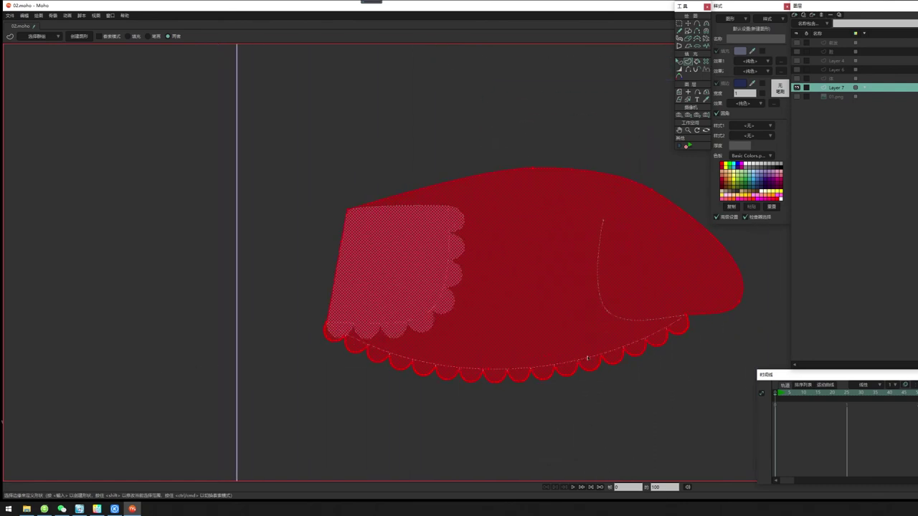
key(space)
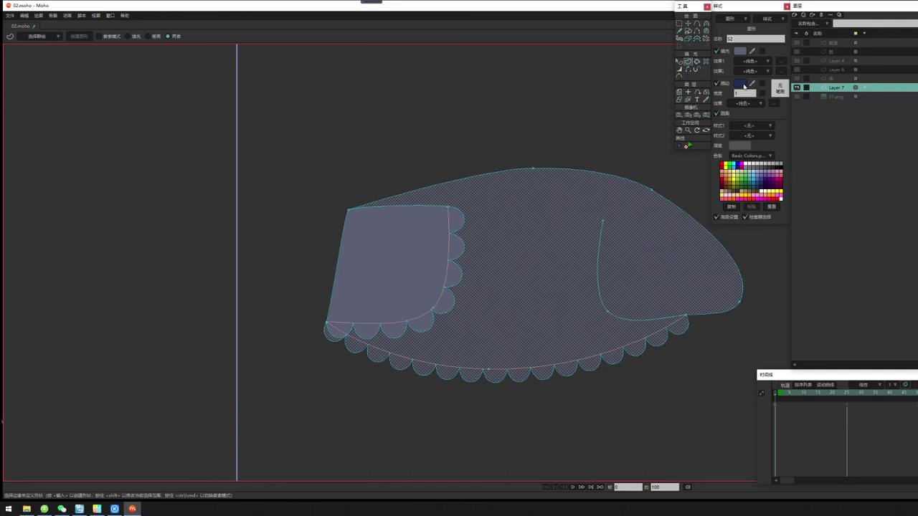
Set the large scalloped shape's fill colour to 414349 and preview its render
click(741, 54)
click(753, 130)
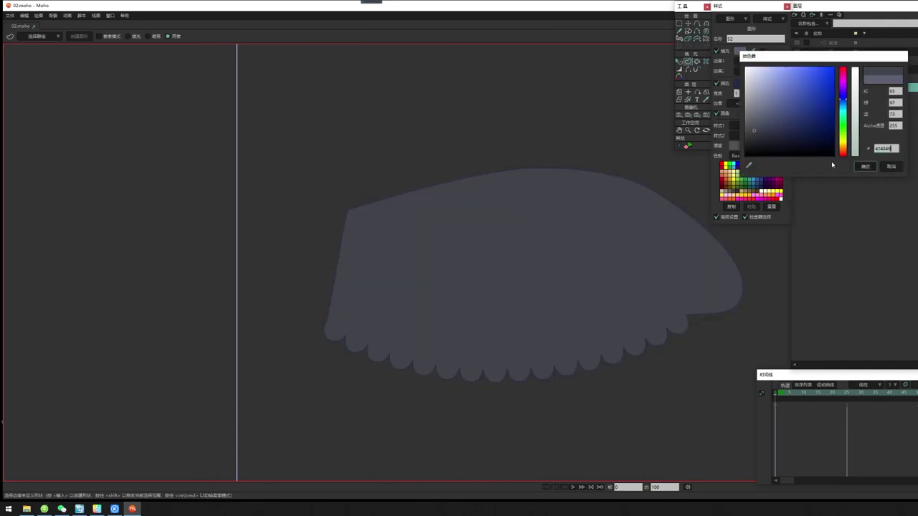
click(864, 167)
click(591, 140)
key(ctrl+r)
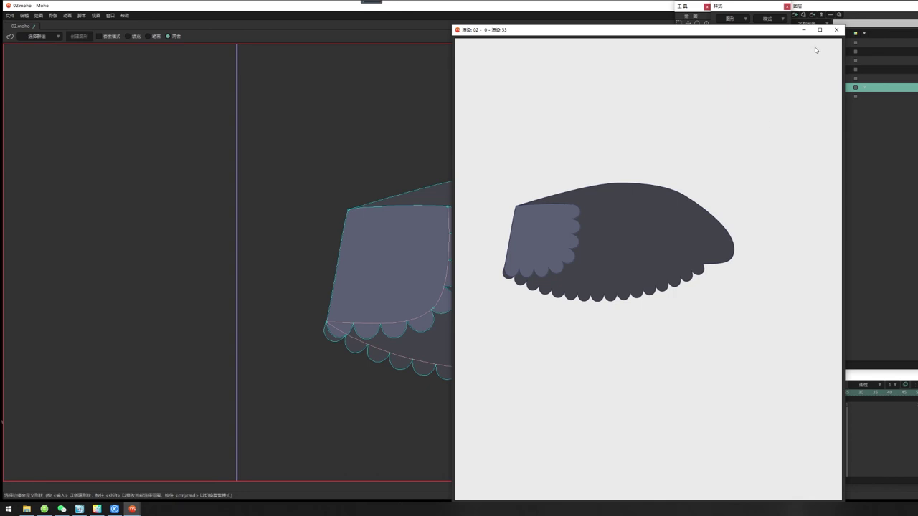
click(837, 30)
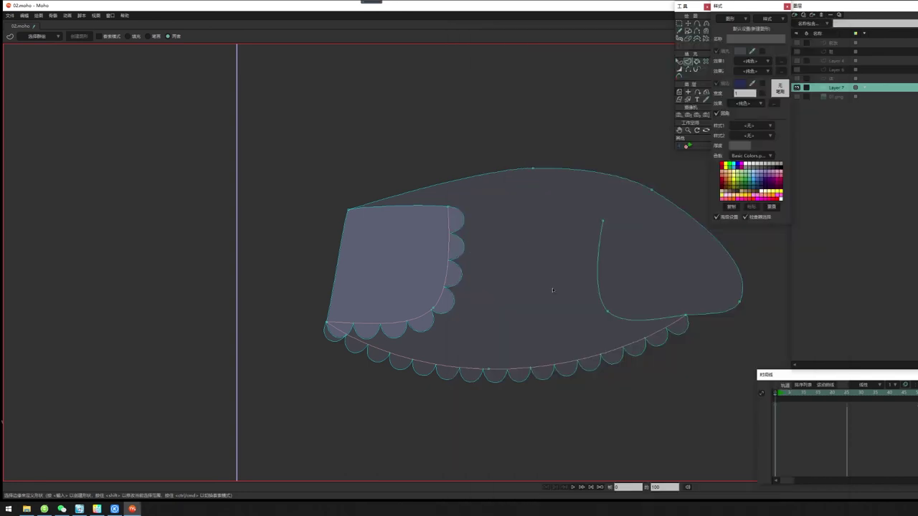
Move the inner right curve's free end down and inward inside the large shape
key(g)
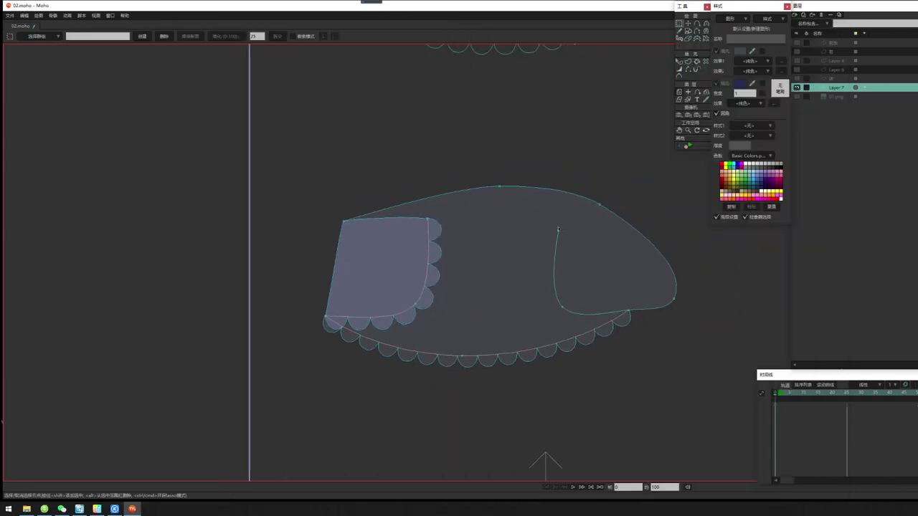
key(t)
drag(559, 232, 463, 315)
scroll(451, 368, down, 2)
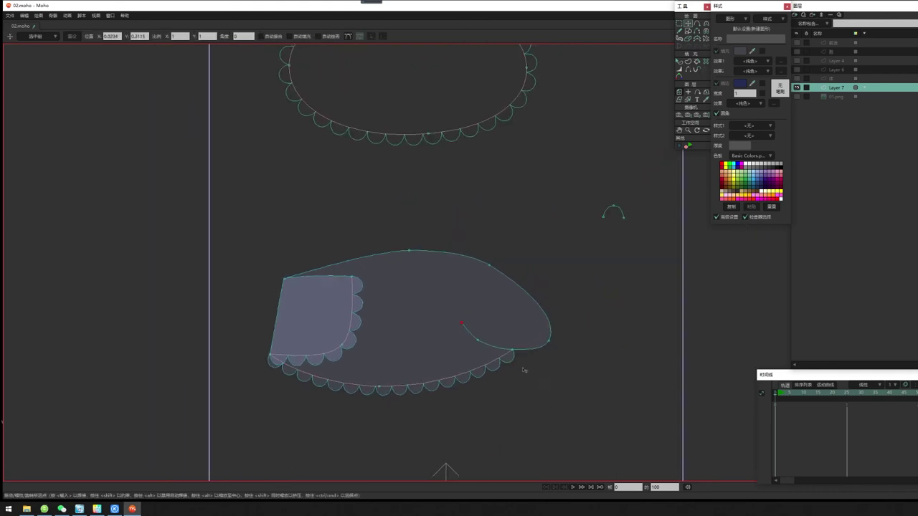
Move the small arc profile downward and nudge its apex point
drag(584, 196, 662, 254)
drag(613, 210, 604, 267)
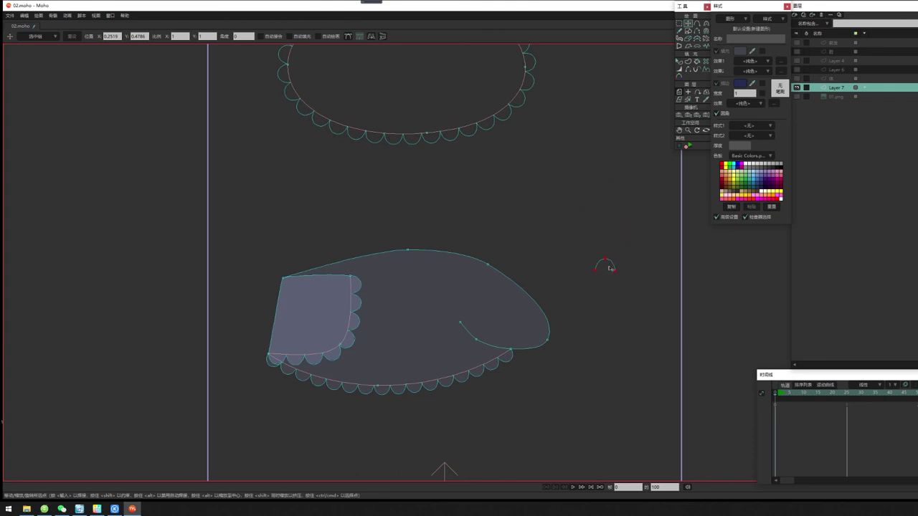
key(g)
click(606, 260)
key(t)
mouse_move(606, 262)
mouse_down()
mouse_move(601, 273)
mouse_move(625, 262)
mouse_move(606, 261)
mouse_up()
Draw an upper and a lower arched curve below the scalloped ellipse, and apply the small arc as repeating profile to the upper one
click(696, 23)
mouse_move(521, 164)
mouse_down()
mouse_move(599, 144)
mouse_move(662, 185)
mouse_up()
mouse_move(512, 182)
mouse_down()
mouse_move(588, 219)
mouse_move(666, 199)
mouse_move(661, 185)
mouse_up()
key(t)
key(Return)
key(ctrl+z)
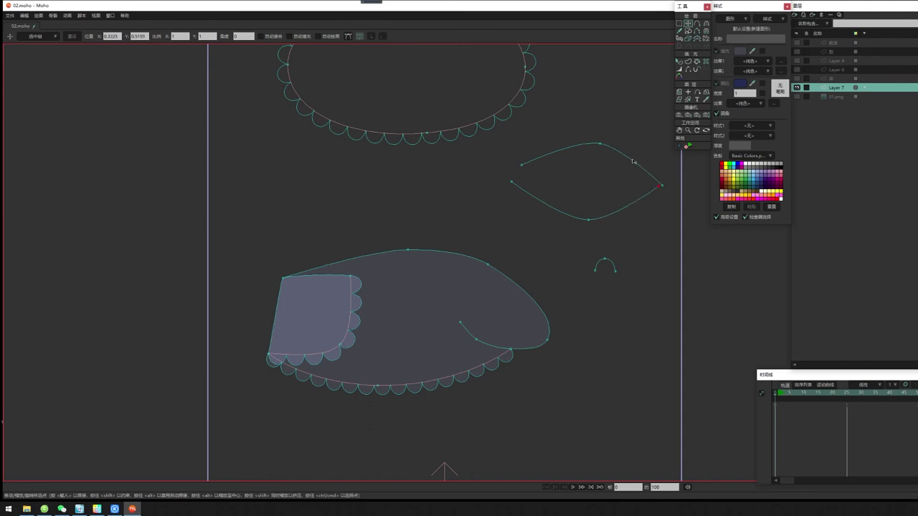
click(698, 98)
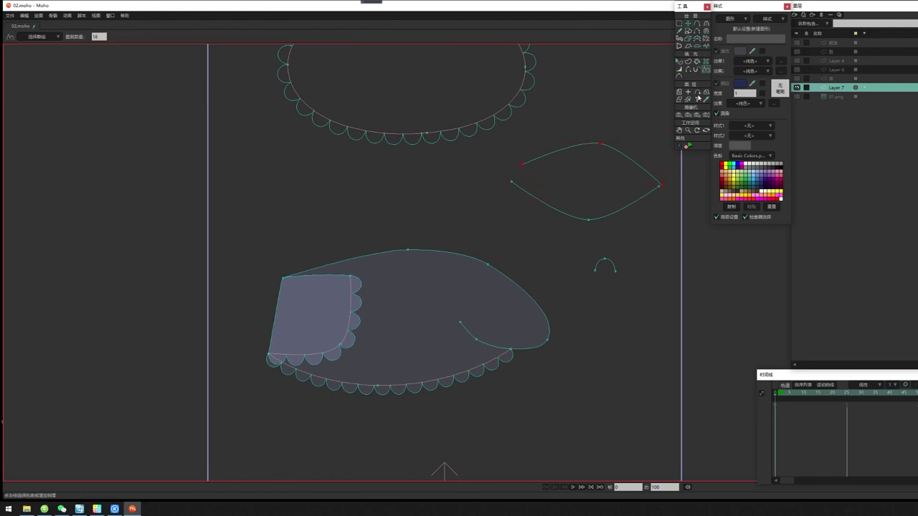
click(614, 269)
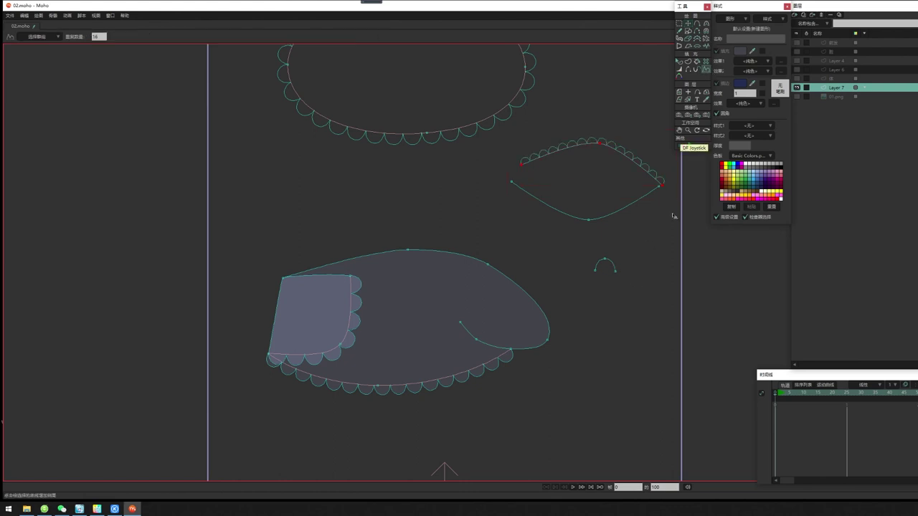
Pull the lower curve's outer end away from the lace curve and lower the lace curve's crest
key(g)
click(658, 187)
key(t)
drag(658, 187, 669, 204)
mouse_move(600, 142)
mouse_down()
mouse_move(582, 157)
mouse_move(589, 151)
mouse_up()
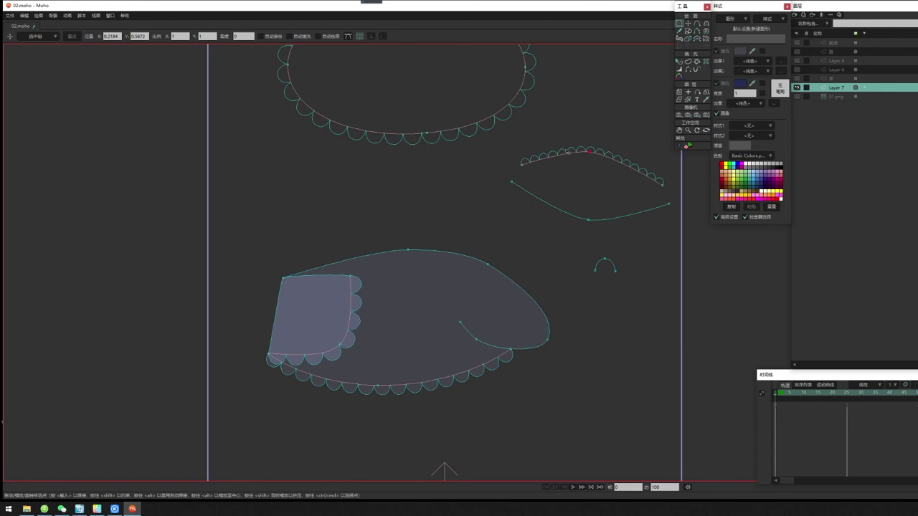
Join the lace curve's outer end onto the lower curve and the lower curve's inner end onto the lace curve
drag(669, 203, 666, 188)
key(Return)
key(ctrl+z)
drag(660, 190, 638, 197)
drag(511, 182, 534, 162)
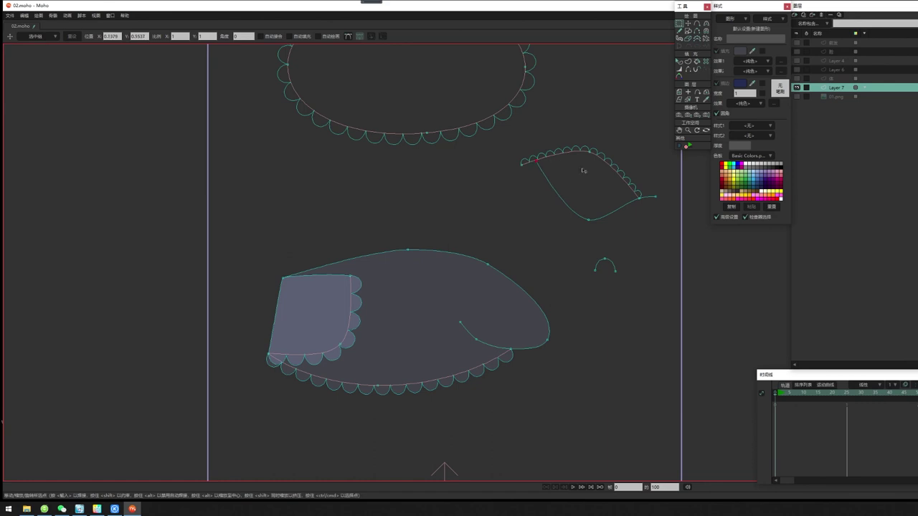
drag(537, 164, 542, 164)
Remove the overhanging end points beyond both junctions of the small lace panel, undoing the edge deletions
click(706, 62)
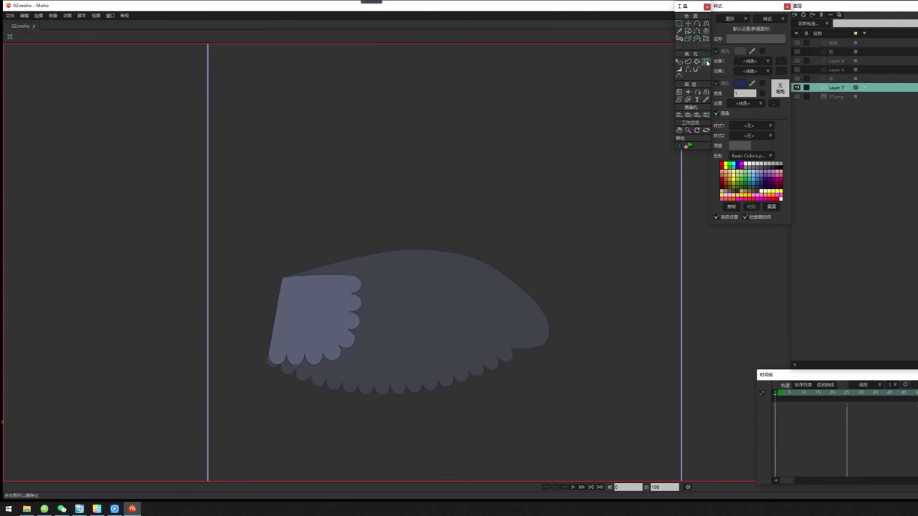
click(696, 32)
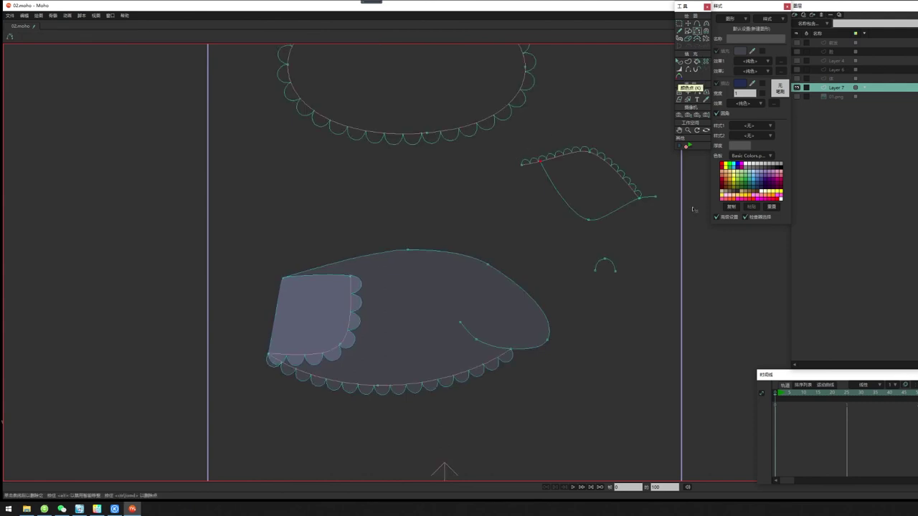
click(652, 197)
key(ctrl+z)
click(516, 160)
key(ctrl+z)
key(g)
drag(665, 188, 651, 210)
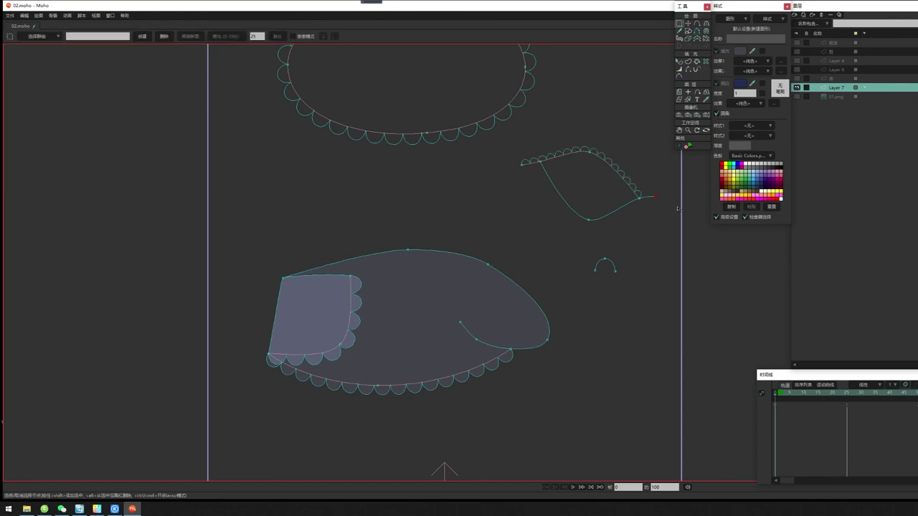
drag(506, 162, 525, 173)
key(Delete)
click(696, 31)
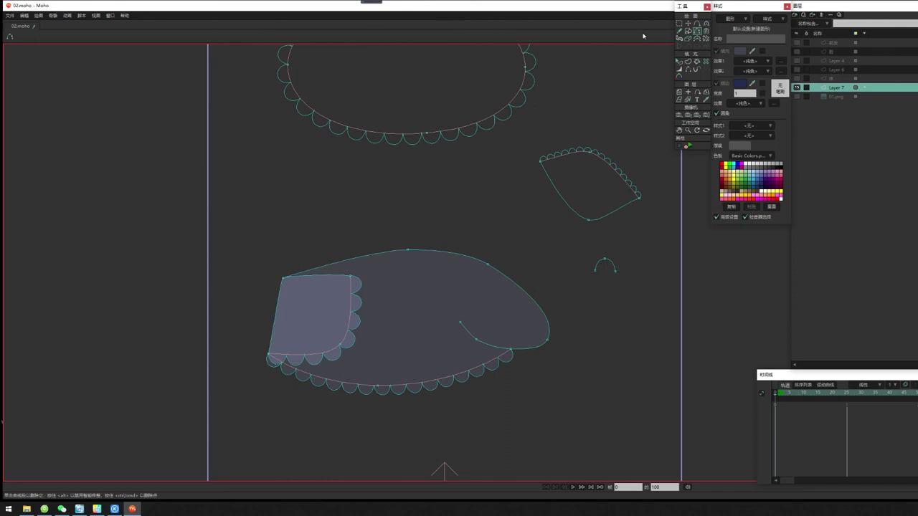
Reshape the small lace panel into a wide fan by raising its outer corner and shifting its inner corner and crest
click(679, 24)
drag(506, 144, 526, 254)
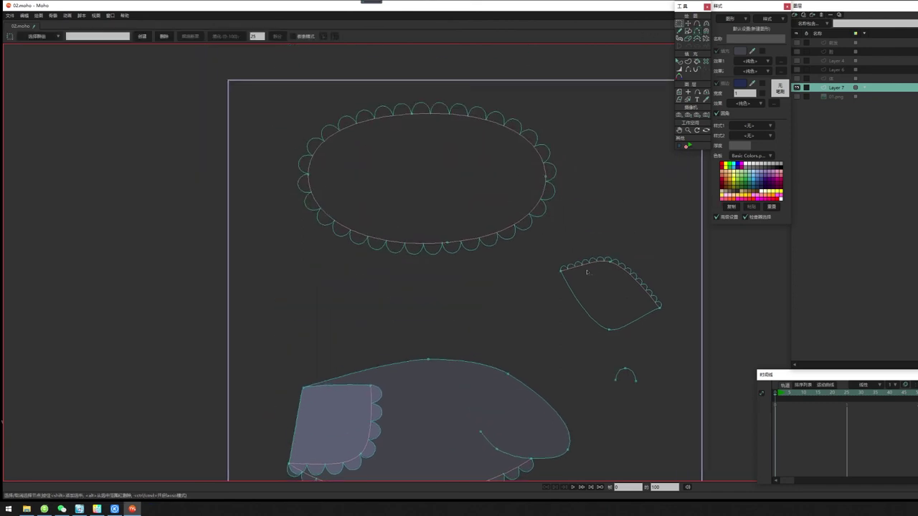
key(t)
drag(660, 306, 666, 277)
drag(565, 276, 554, 287)
drag(615, 271, 600, 273)
Create a filled and outlined shape from the small lace panel, preview its render, and reselect its points
key(g)
drag(519, 241, 703, 331)
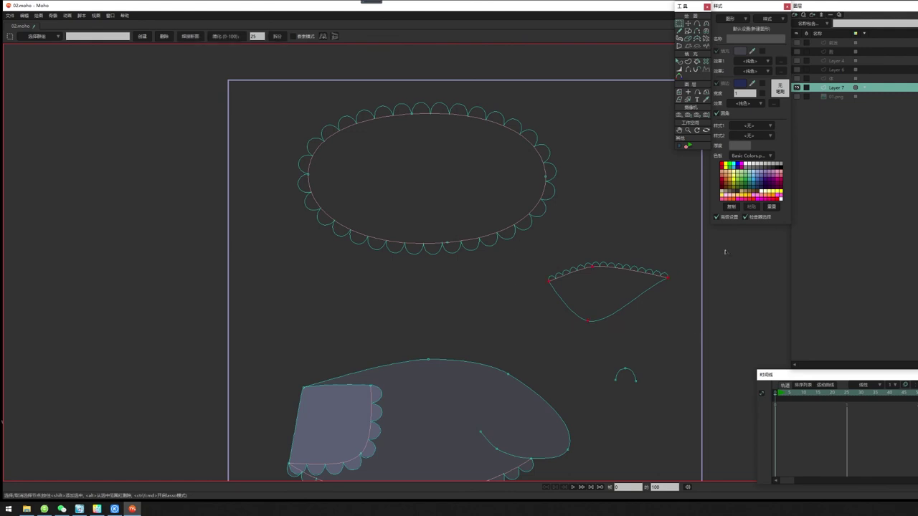
click(688, 61)
click(624, 284)
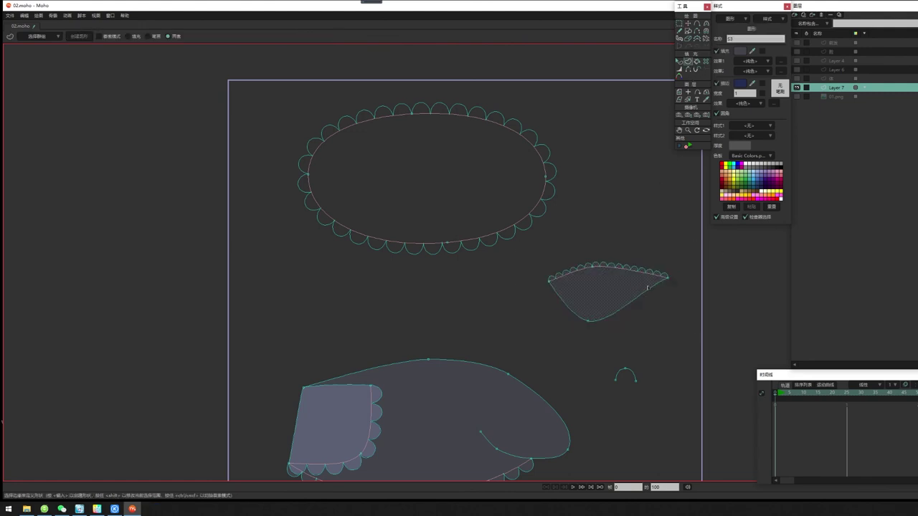
key(ctrl+r)
key(g)
drag(529, 246, 698, 346)
scroll(647, 364, down, 3)
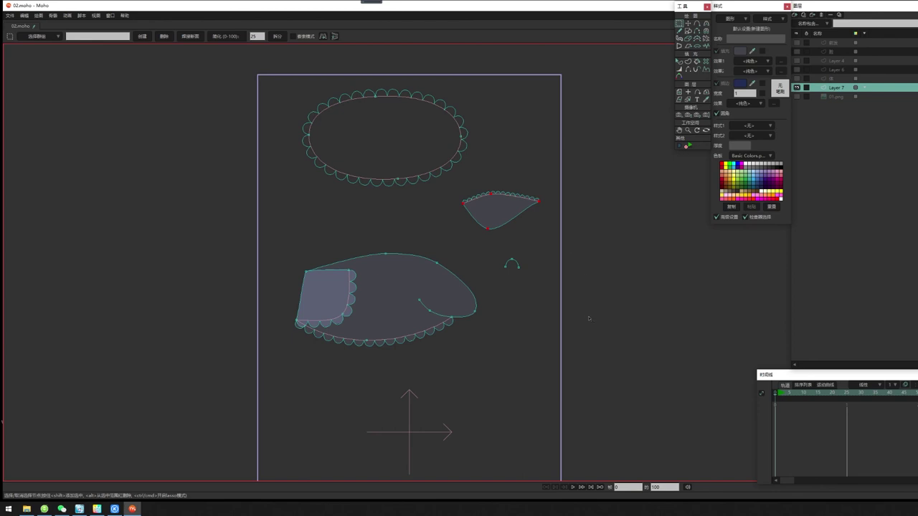
Switch to the image viewer, view the Moho promotional images 2.png and 3.png, and return to Moho
click(97, 509)
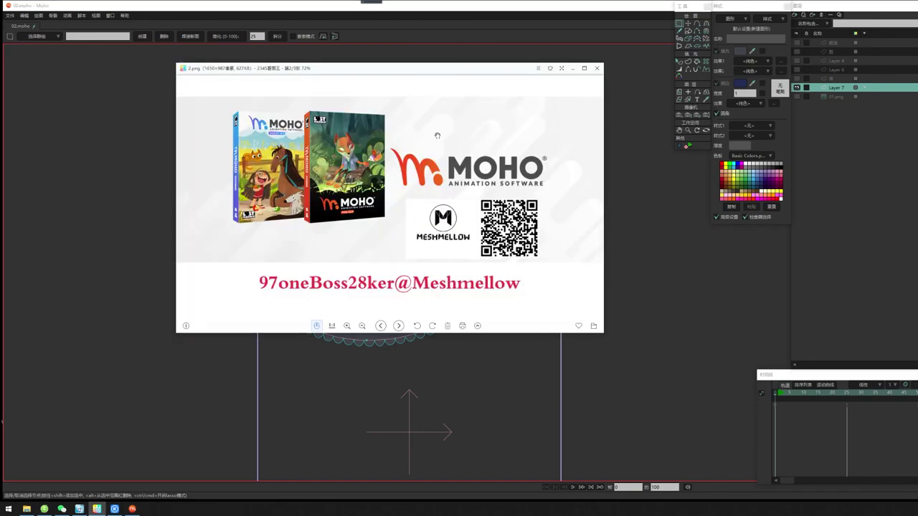
click(583, 205)
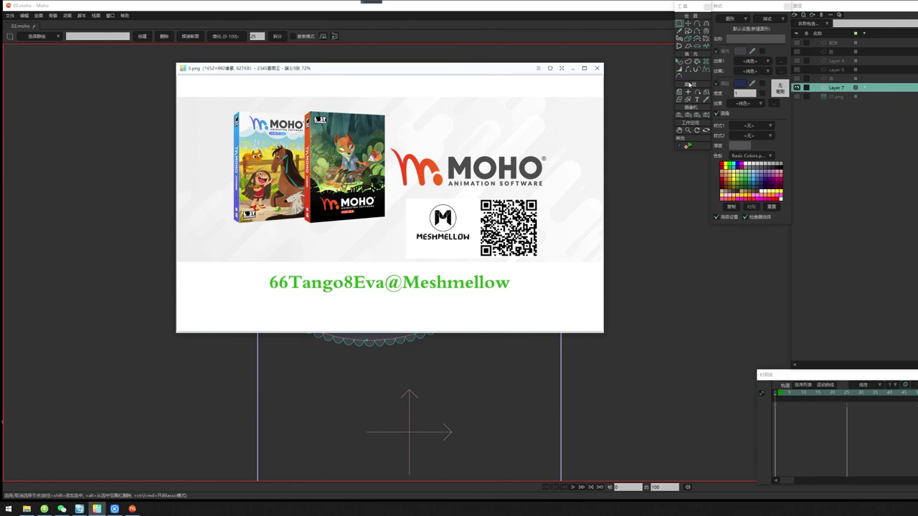
click(605, 7)
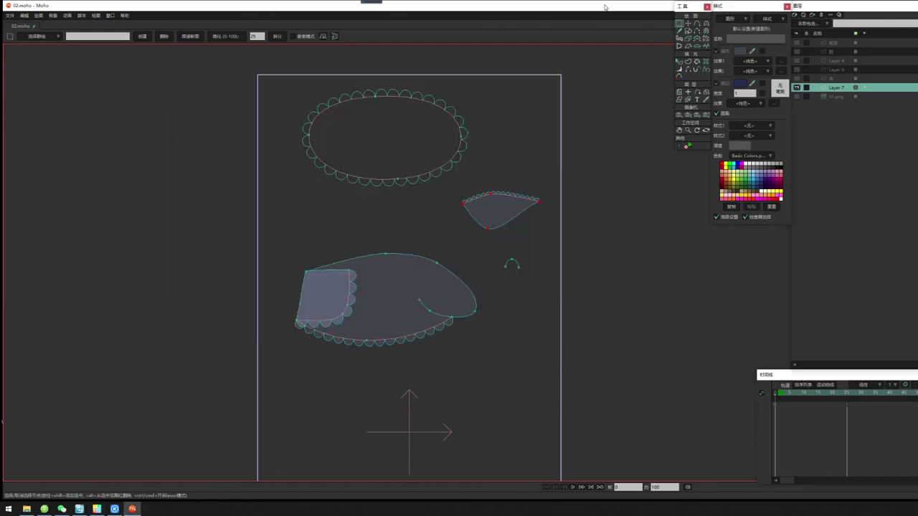
Hide Layer 7 and show the four layers directly above it, including Layer 6 and Layer 4
drag(556, 249, 522, 267)
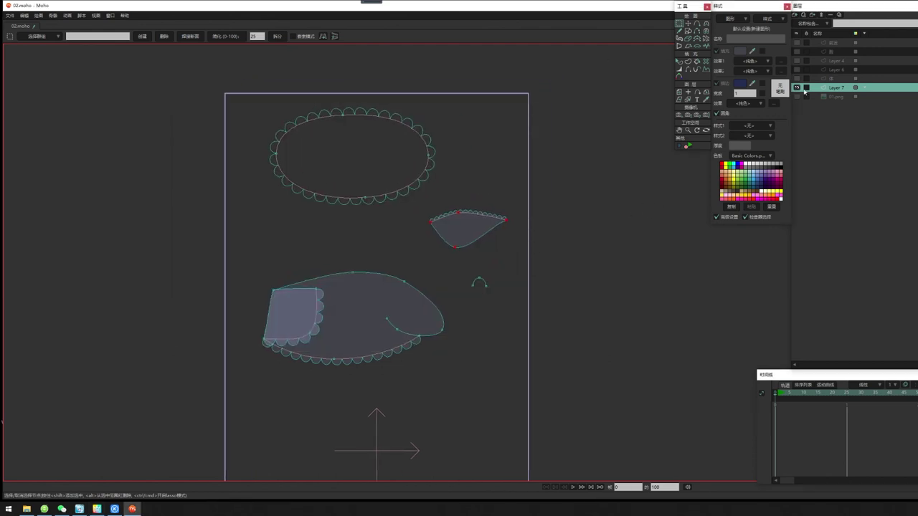
click(796, 87)
click(797, 78)
click(797, 70)
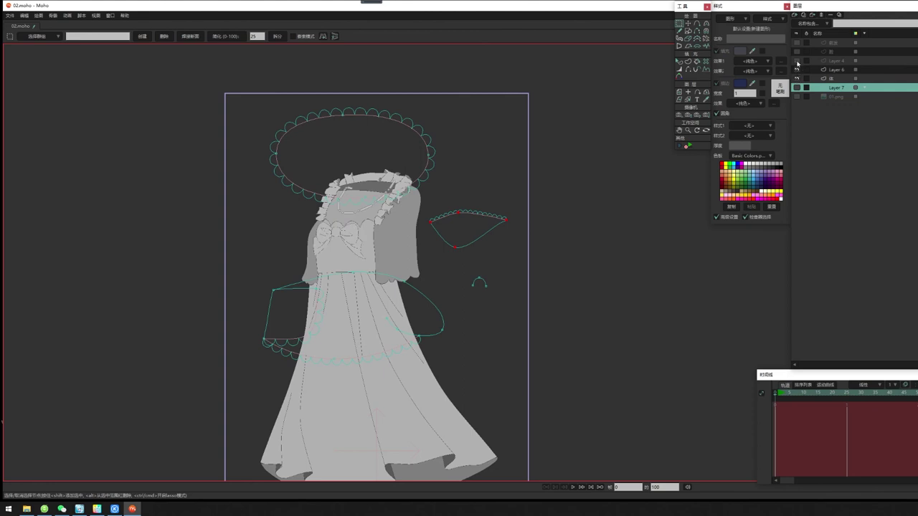
click(797, 61)
click(796, 52)
Preview the character's render, examine the dress down to its hem, and close the preview
mouse_move(507, 251)
mouse_down()
mouse_move(501, 260)
mouse_move(518, 237)
mouse_up()
scroll(502, 258, down, 2)
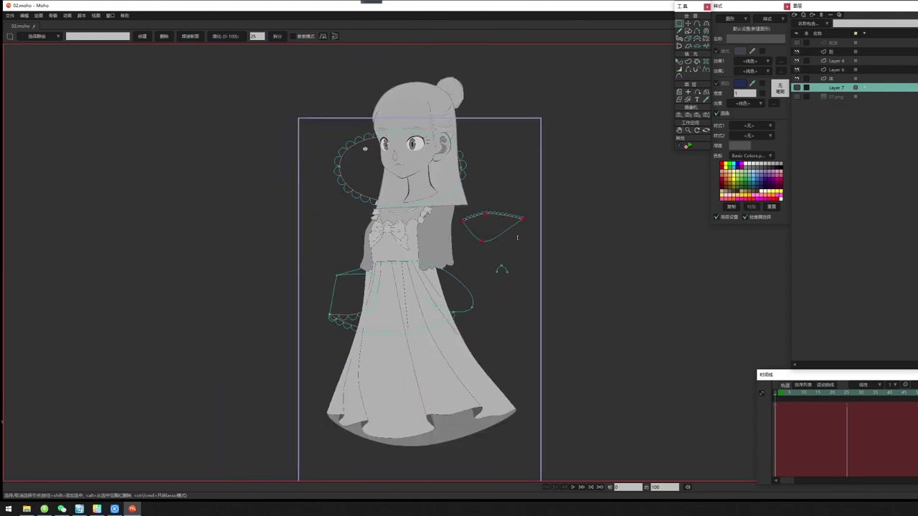
key(ctrl+r)
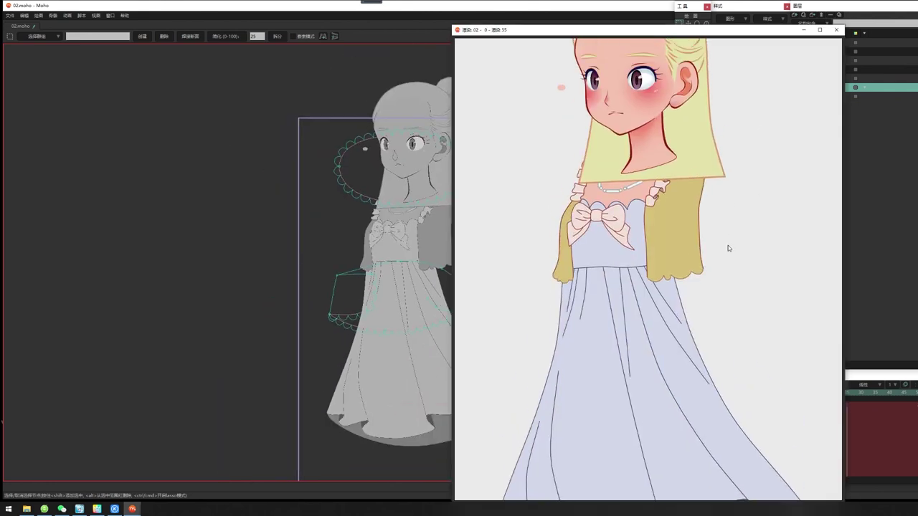
scroll(700, 337, down, 3)
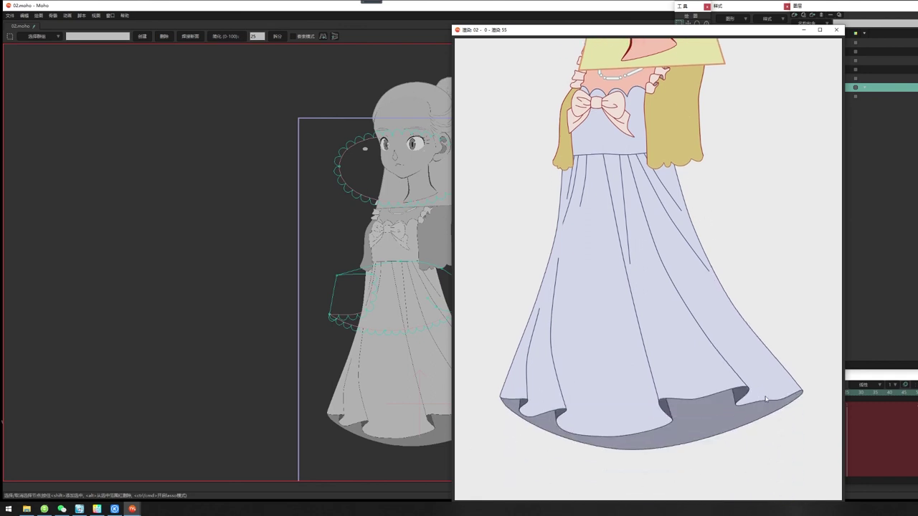
click(836, 29)
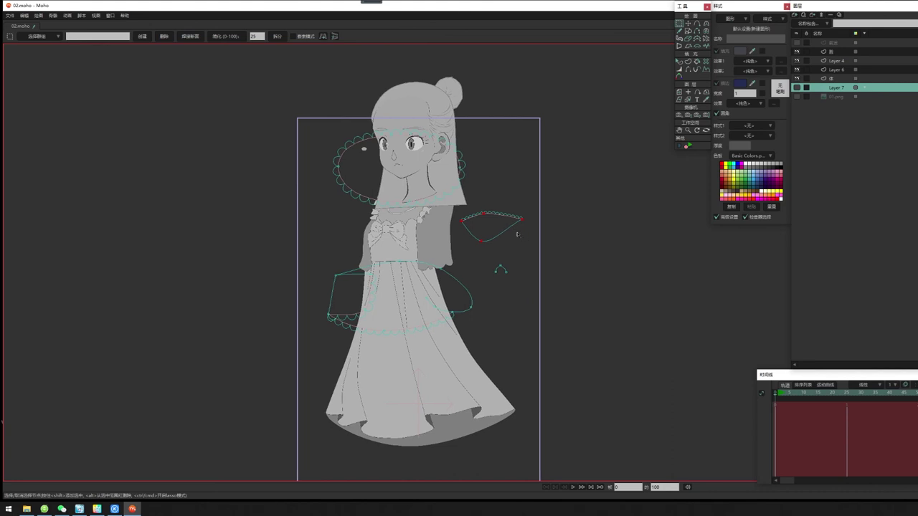